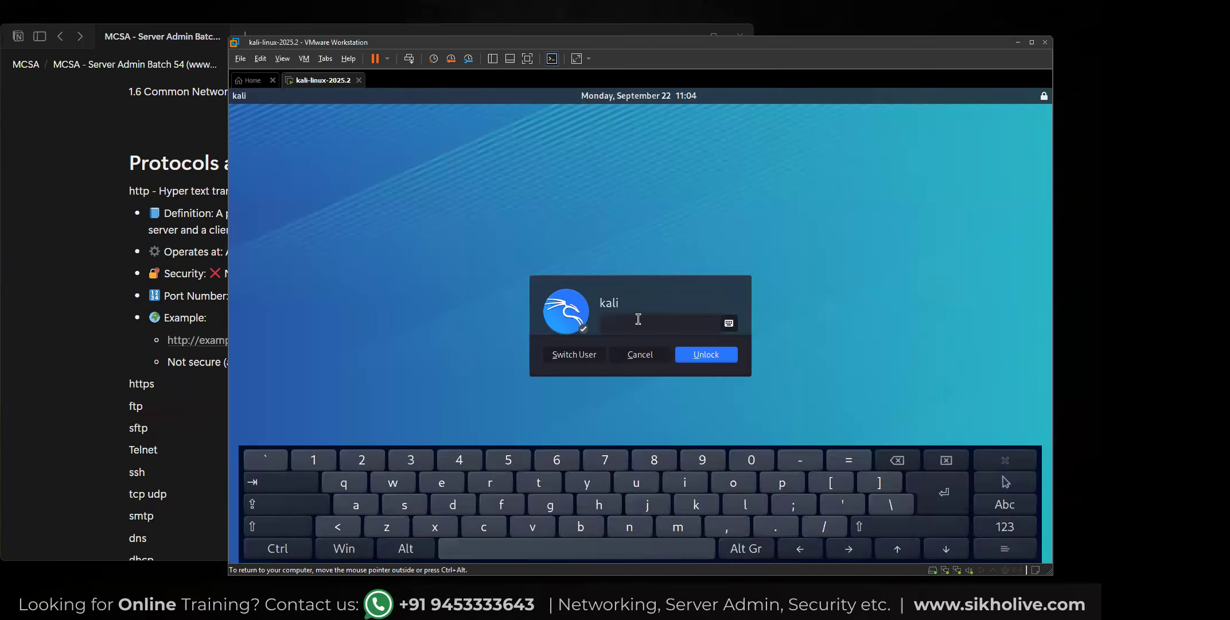
Unlock the Kali desktop by entering the account password.
text(kali)
key(Return)
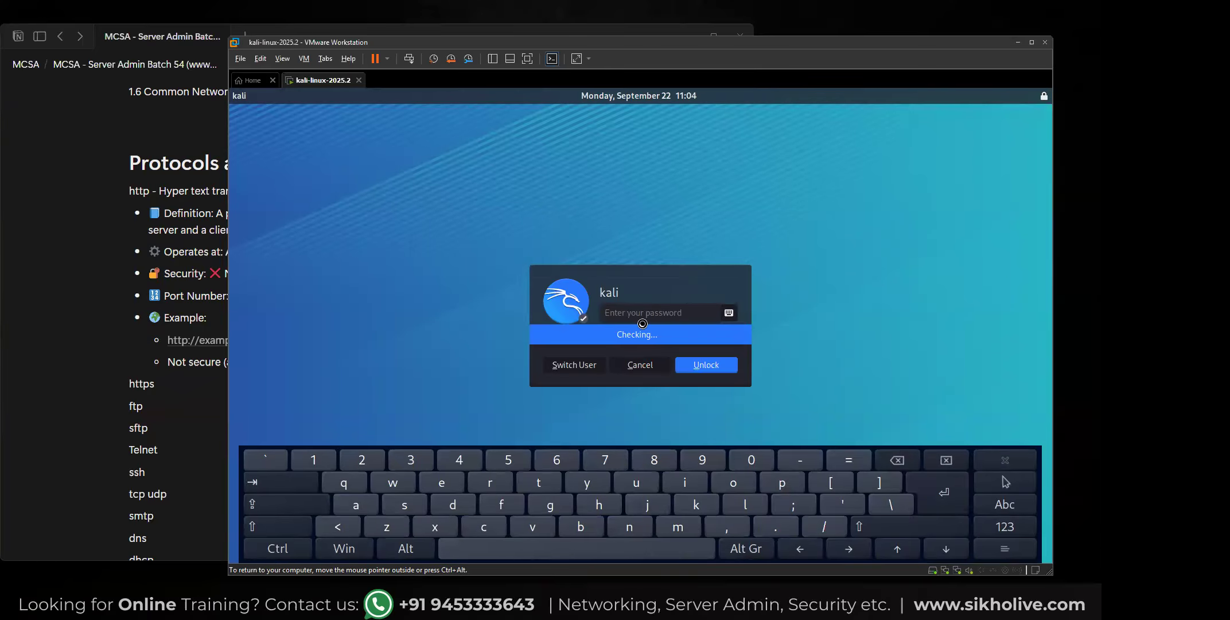
text(kali)
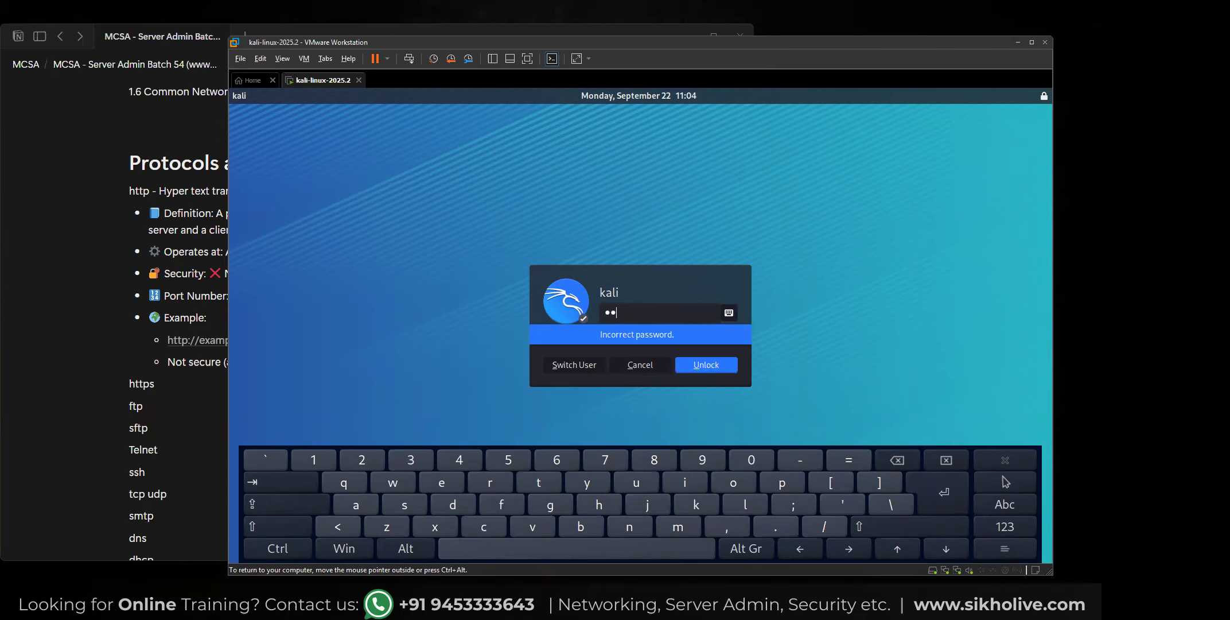
key(Return)
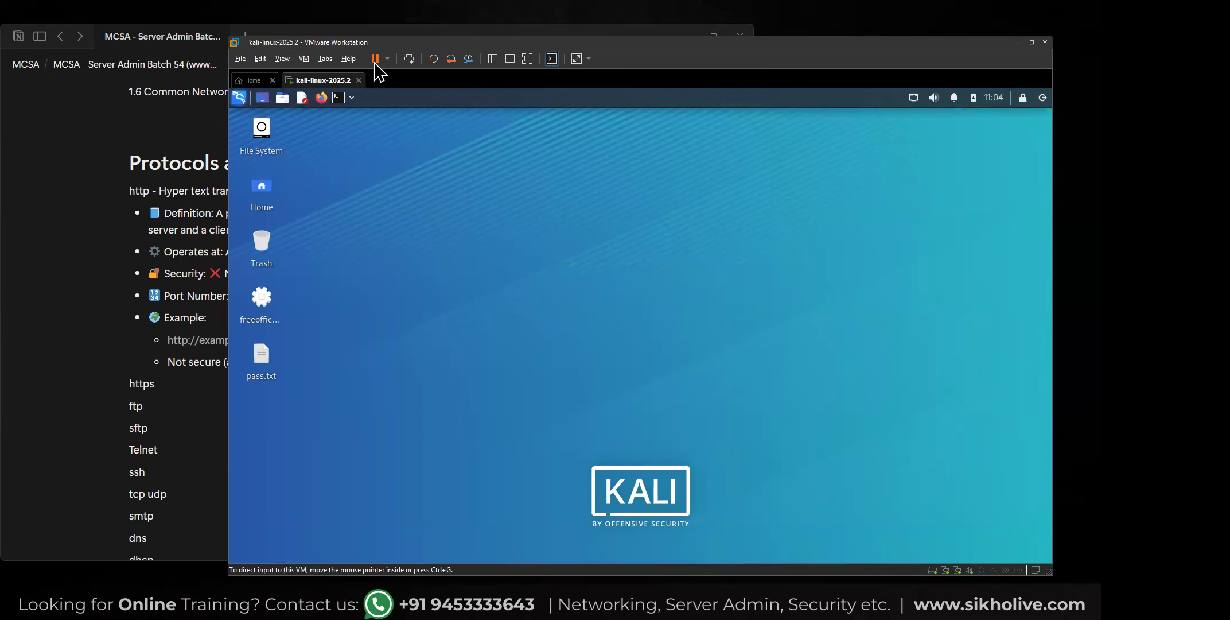
Launch Firefox in the Kali virtual machine and open the Altoro Mutual site at testfire.net.
click(321, 99)
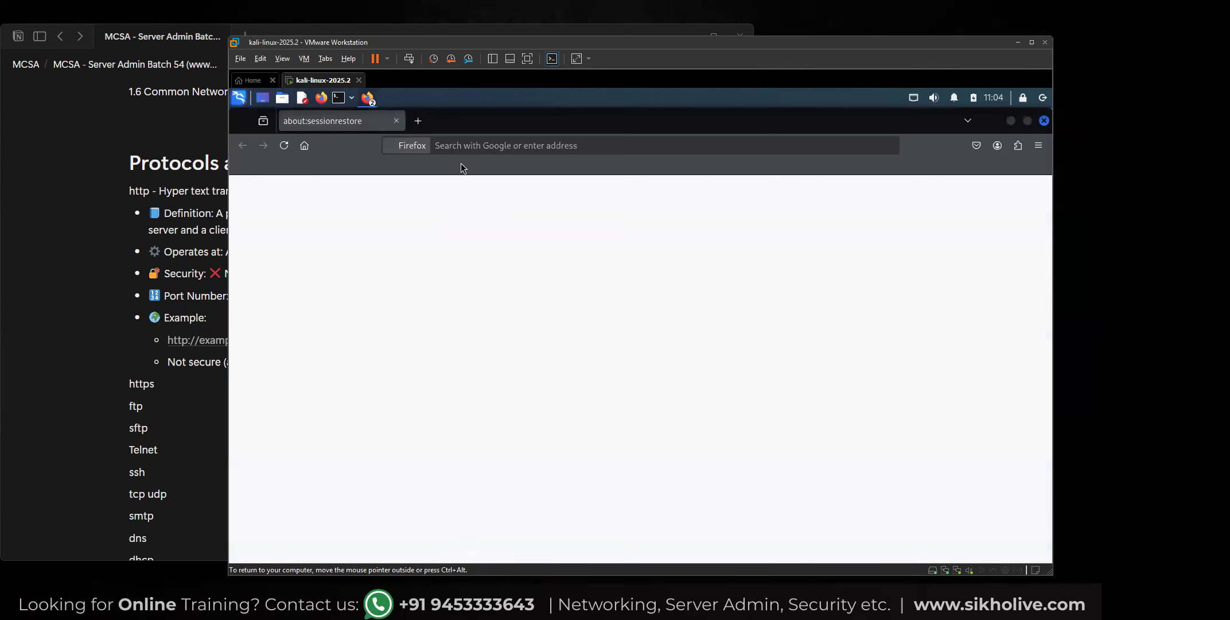
click(446, 144)
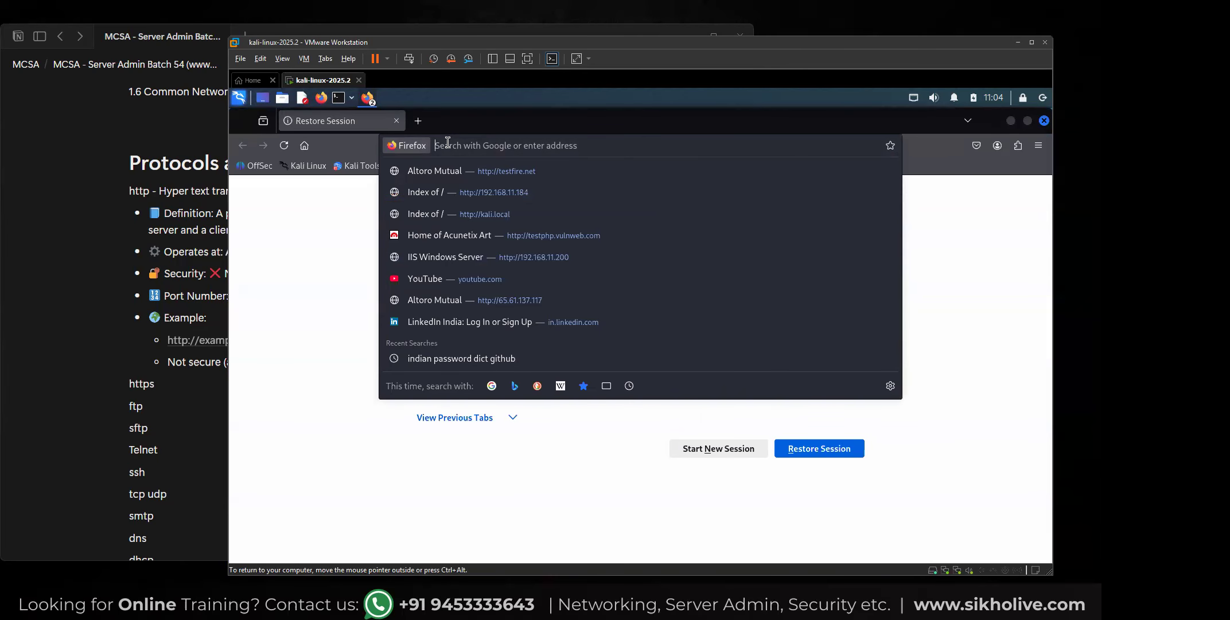
click(493, 171)
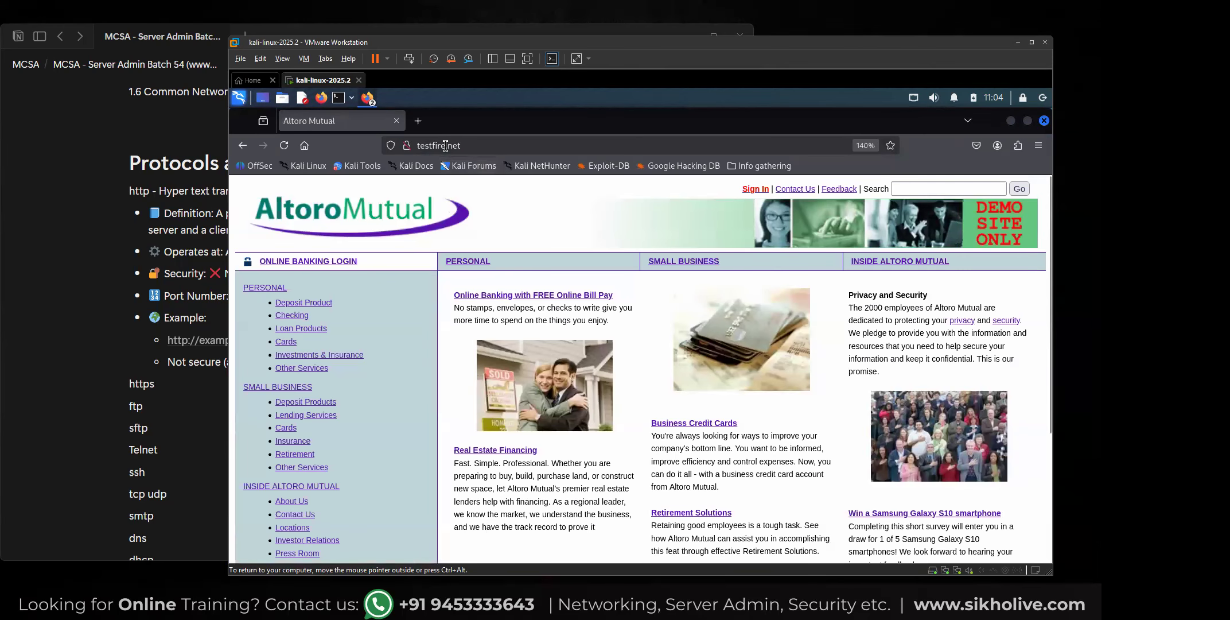
click(189, 255)
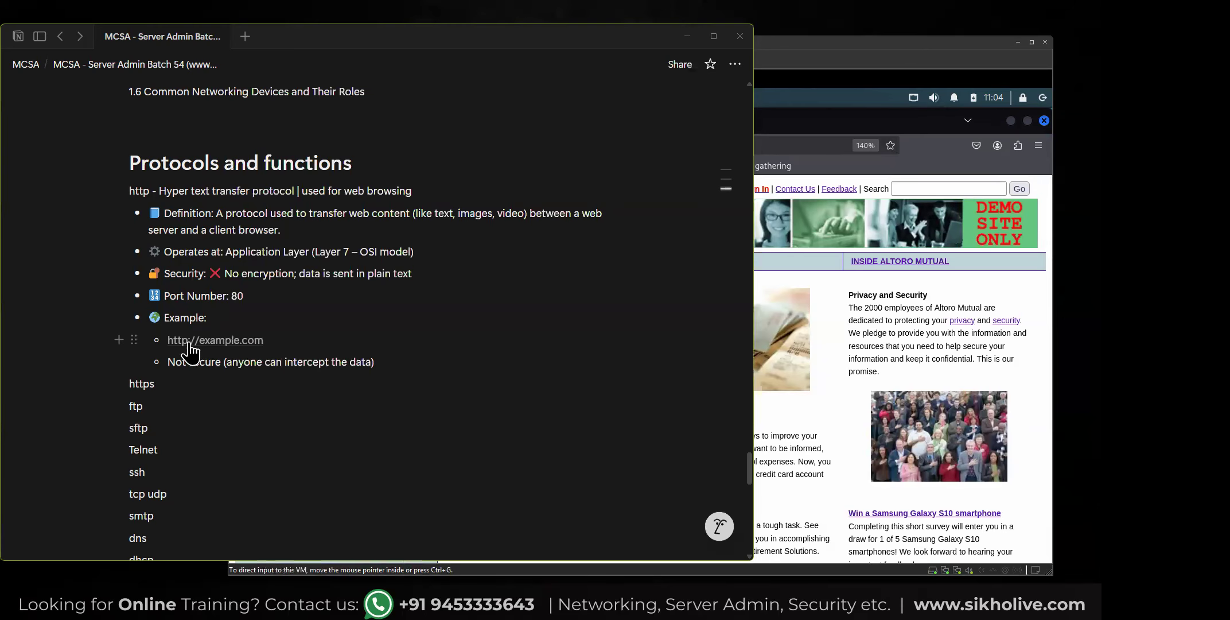
drag(269, 339, 163, 331)
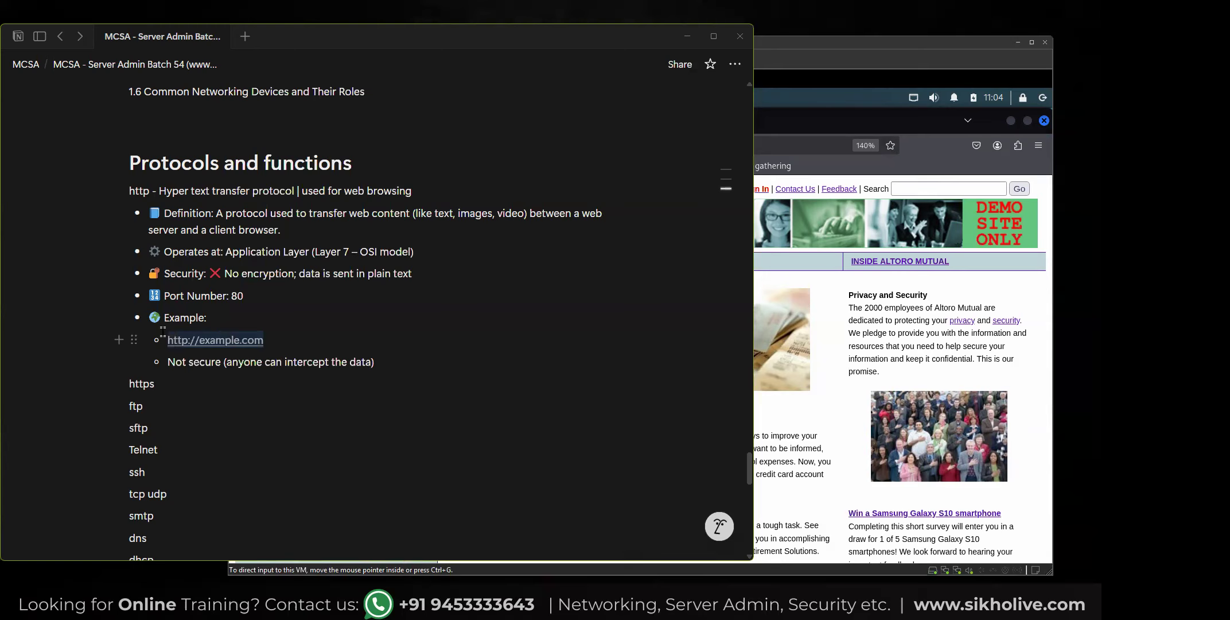
mouse_move(262, 340)
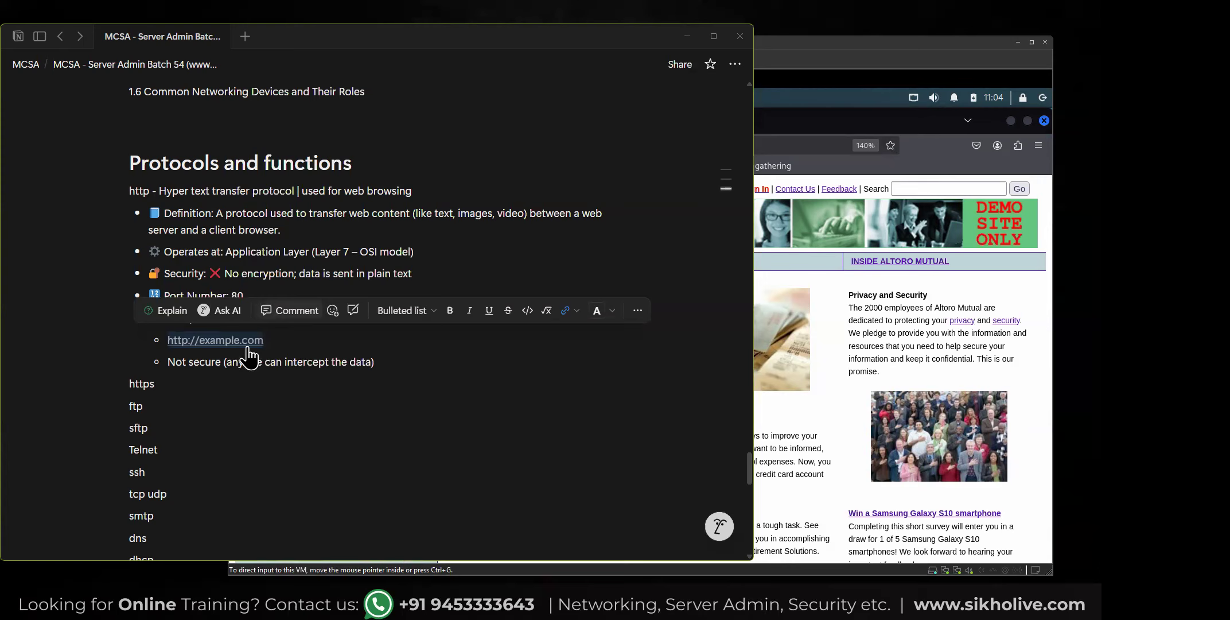
click(217, 343)
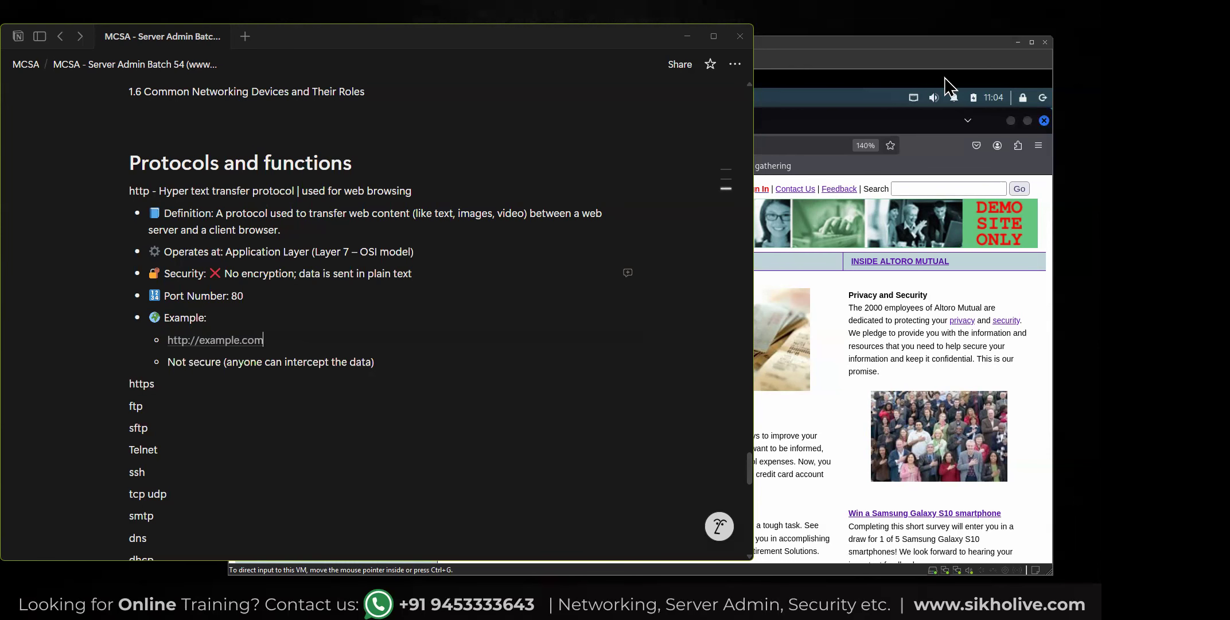
Return to the Kali virtual machine and open the Altoro Mutual sign-in page, with the username field active.
click(871, 44)
click(752, 190)
click(533, 343)
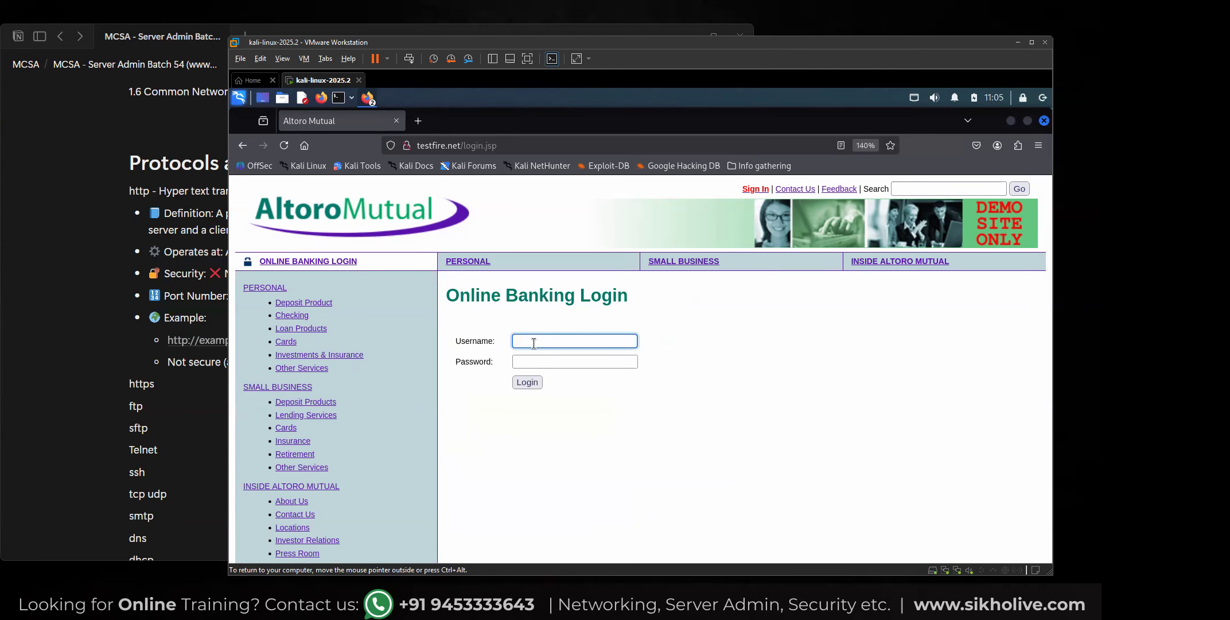
Switch to the Notion notes and highlight "No encryption" and "plain text" in the HTTP security bullet.
click(173, 275)
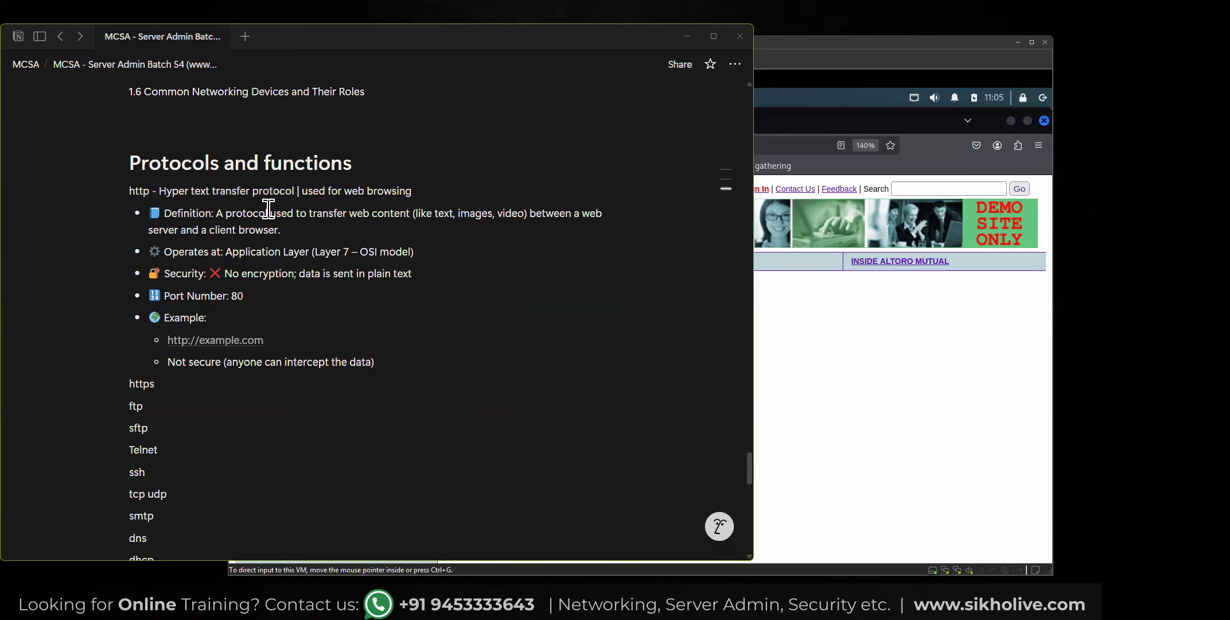
click(224, 274)
drag(238, 274, 295, 275)
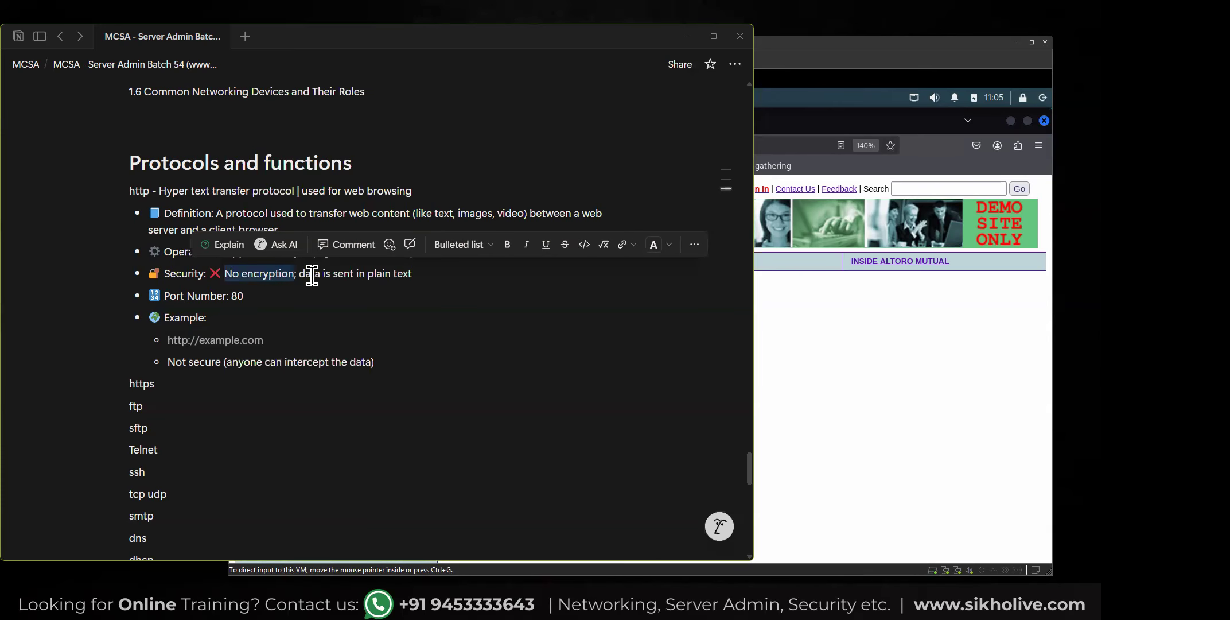
click(334, 274)
drag(411, 274, 375, 264)
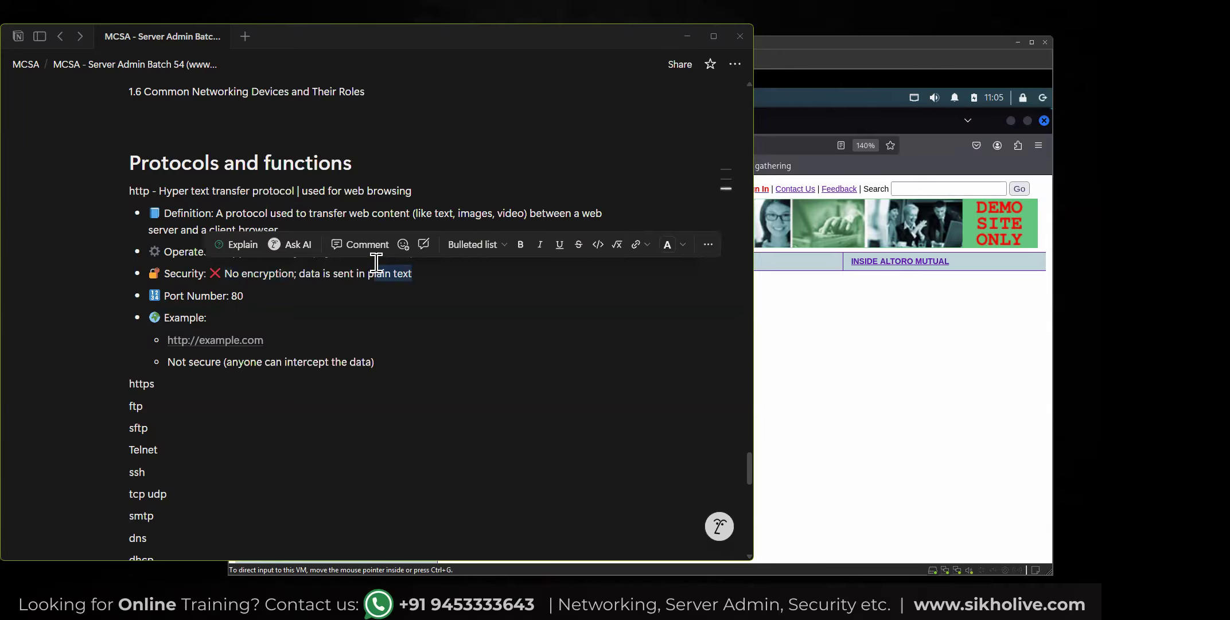
Launch Wireshark in the Kali virtual machine and start a live packet capture on the eth0 interface.
click(824, 292)
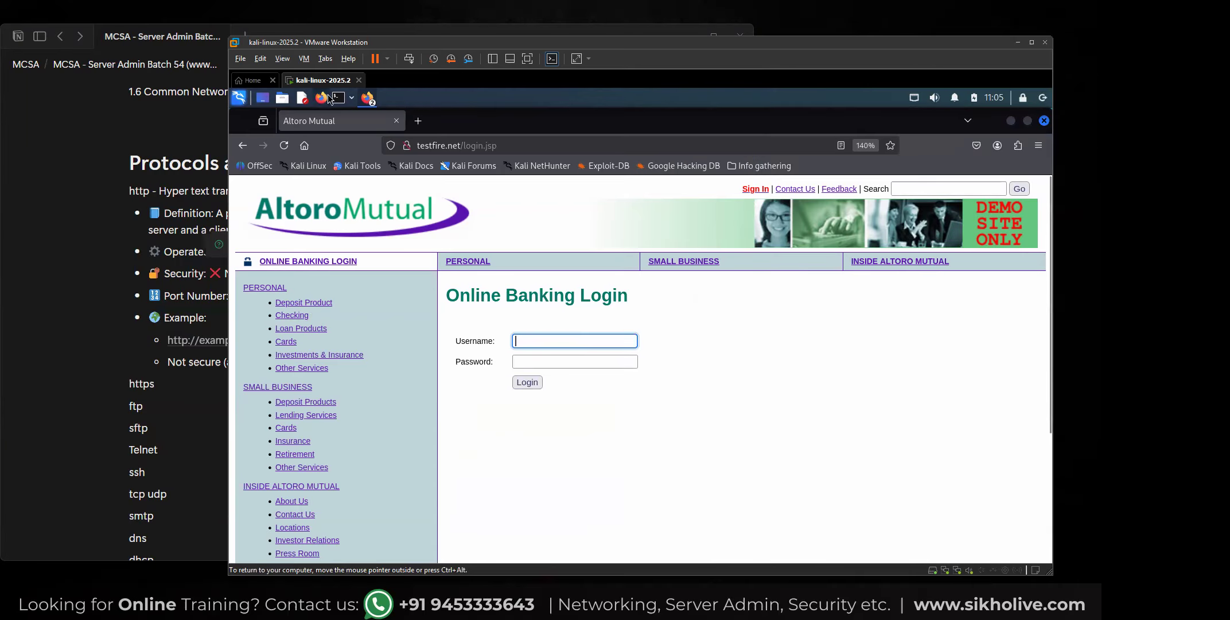
click(251, 81)
click(283, 84)
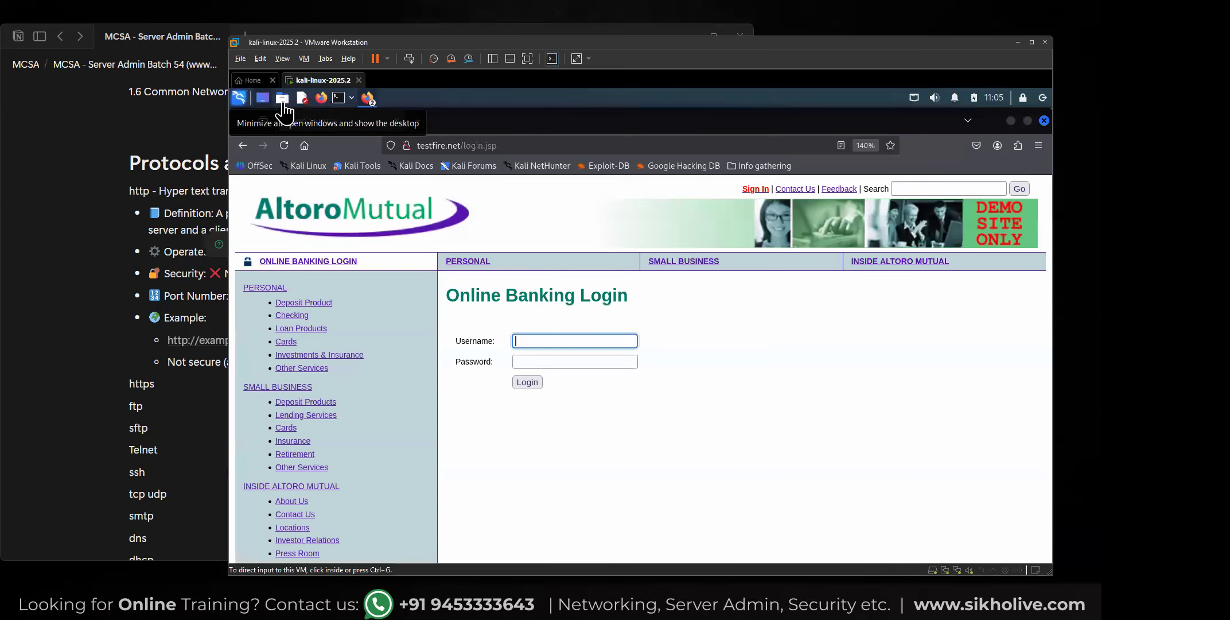
click(239, 97)
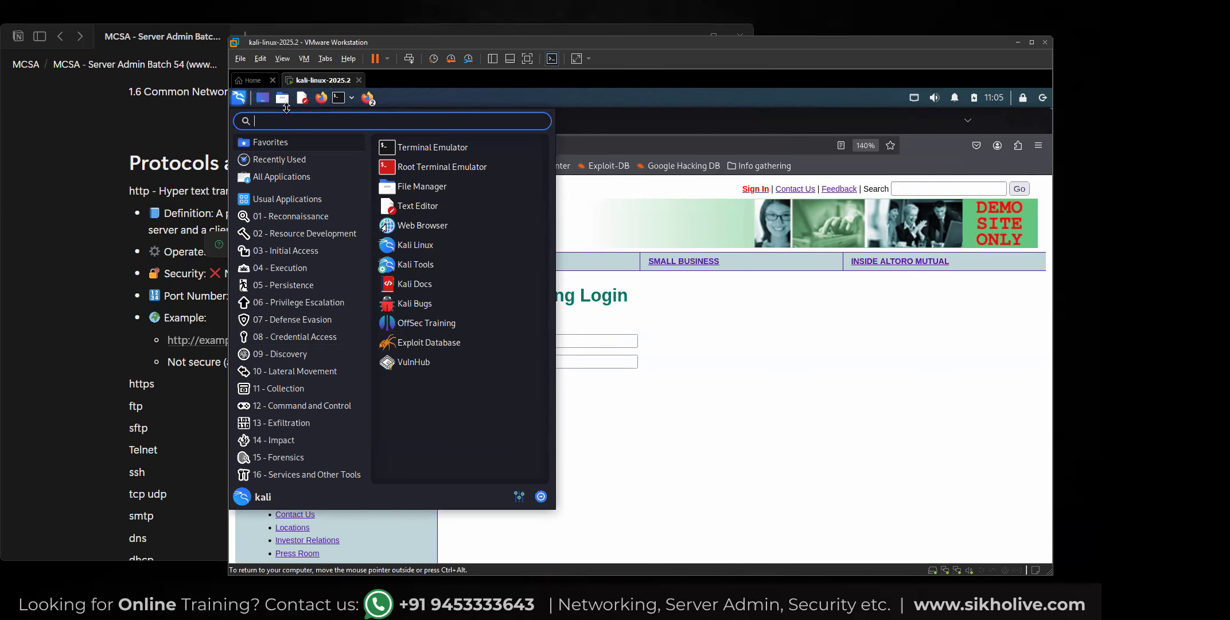
text(wireshark)
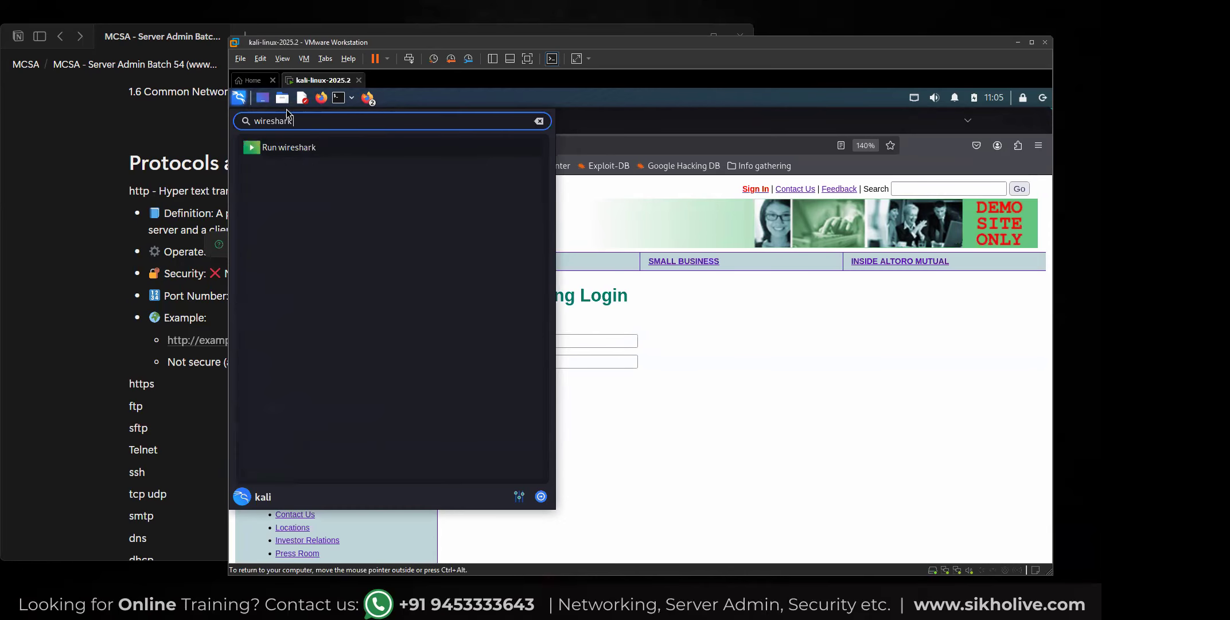
key(Return)
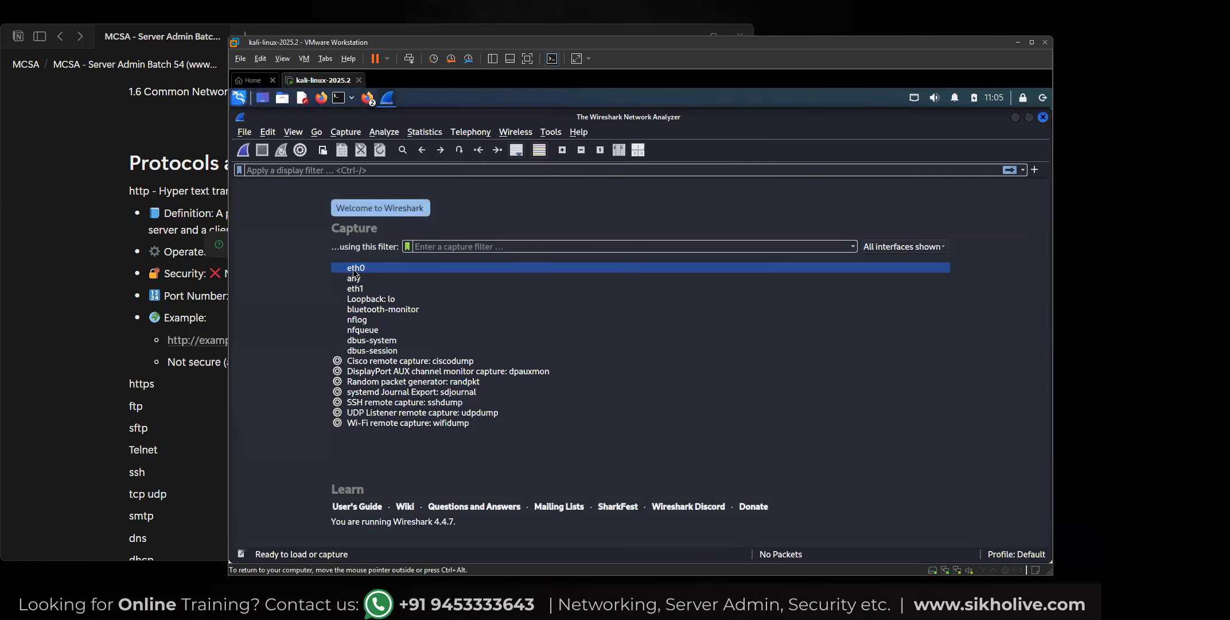
double_click(352, 268)
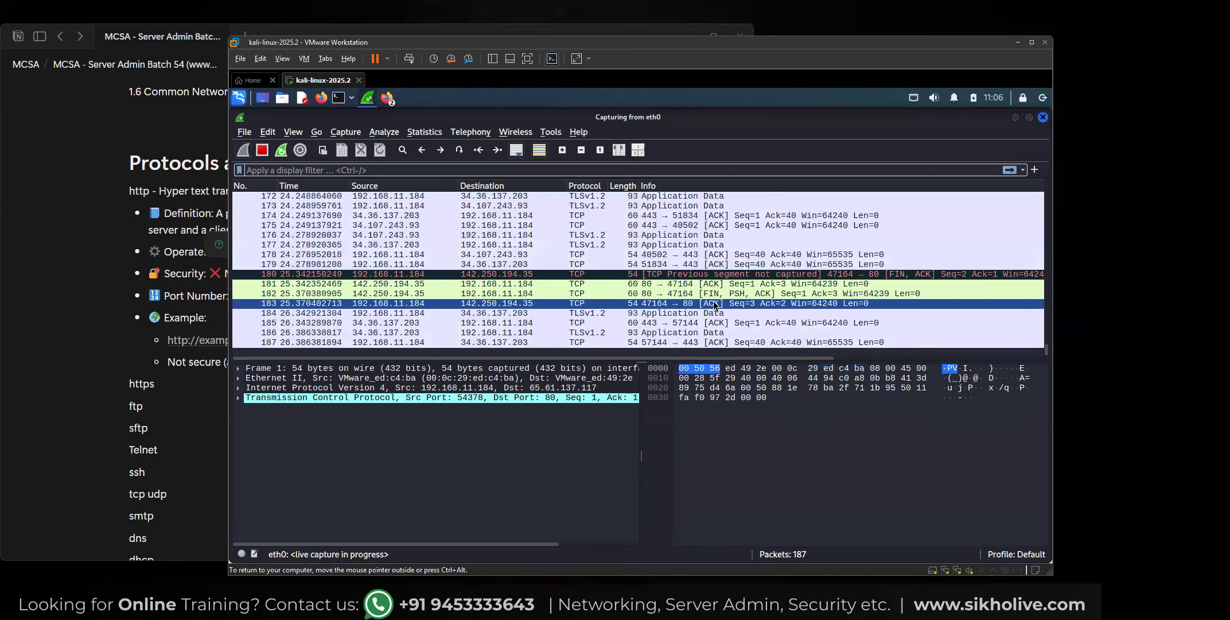
Switch to Firefox, close the extra blank browser window and reload the testfire.net login page.
click(386, 99)
click(389, 101)
click(412, 142)
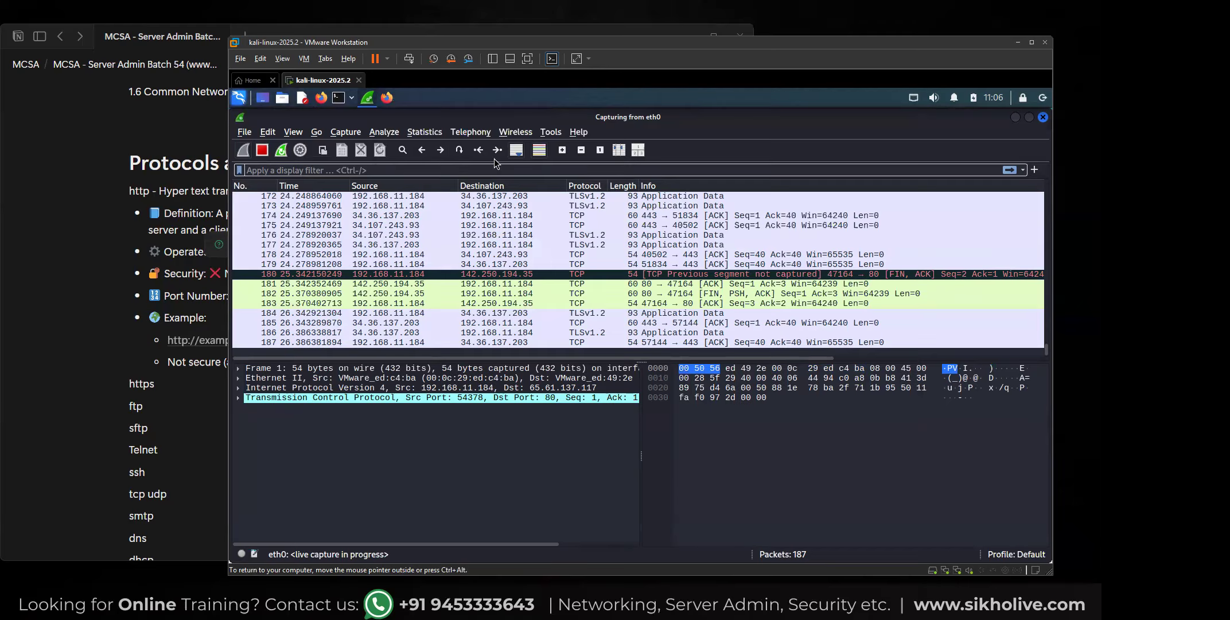
click(1044, 121)
click(386, 98)
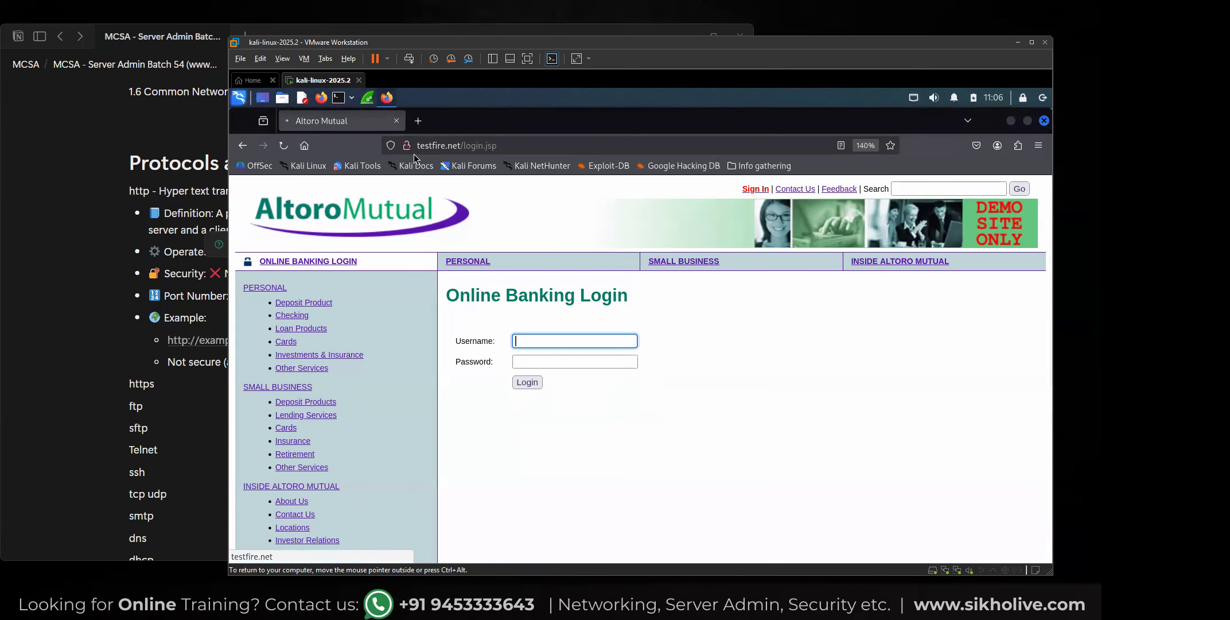
Switch to Wireshark and inspect the captured HTTP response packet for the login page and the surrounding traffic.
click(1009, 122)
click(552, 294)
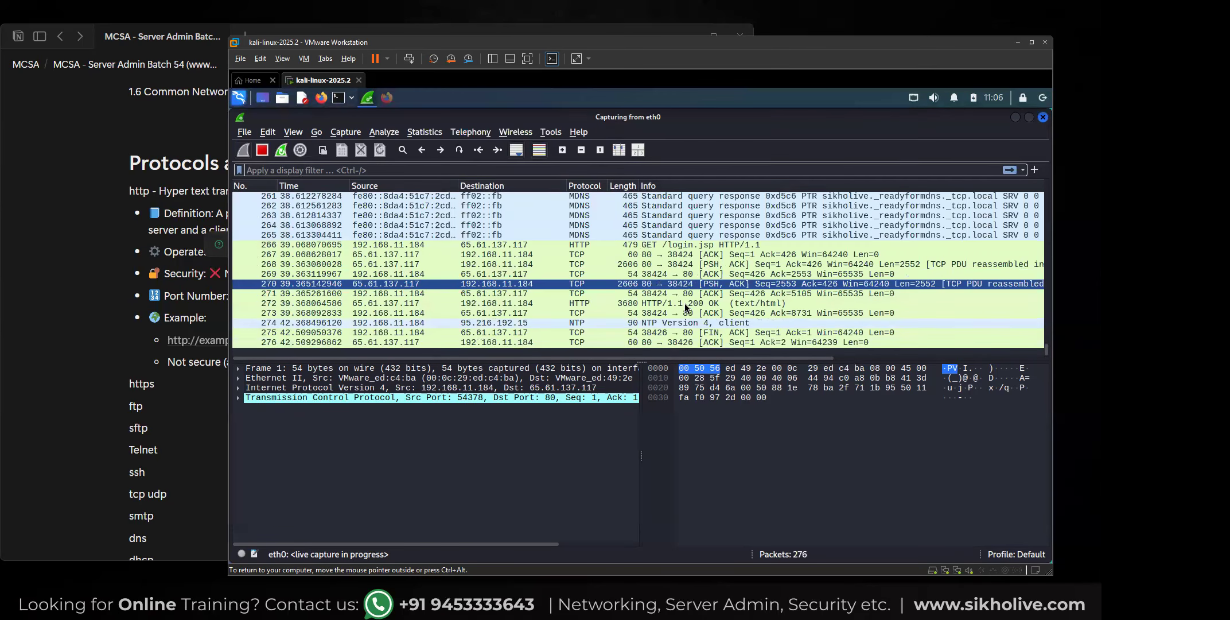
scroll(685, 263, up, 1)
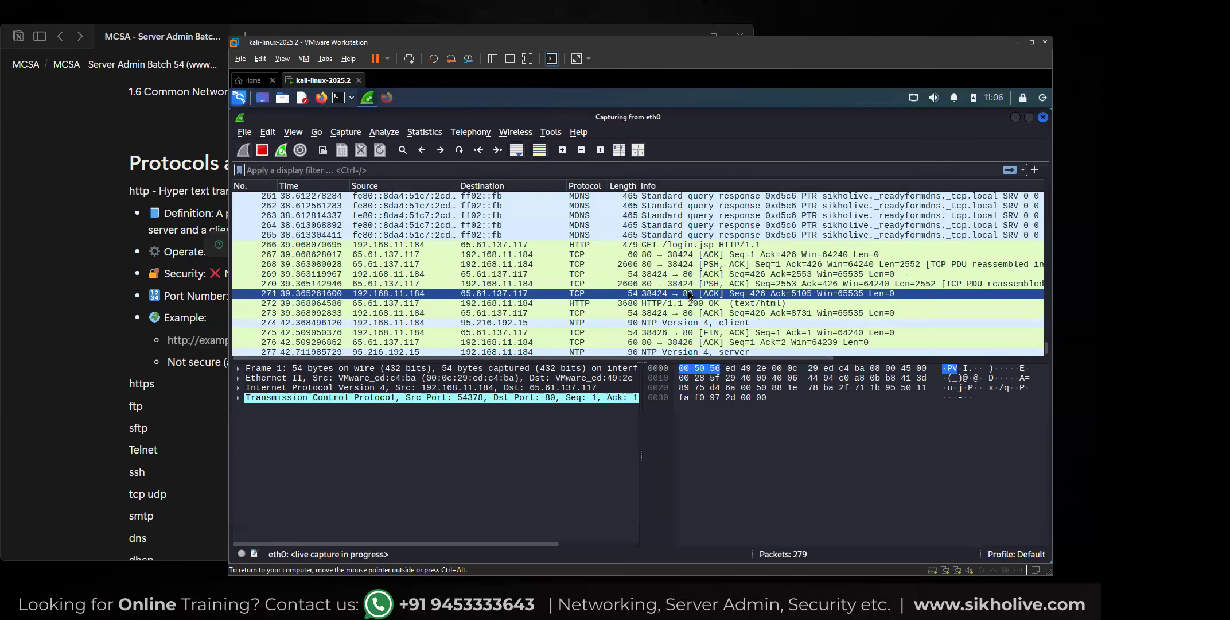
click(583, 304)
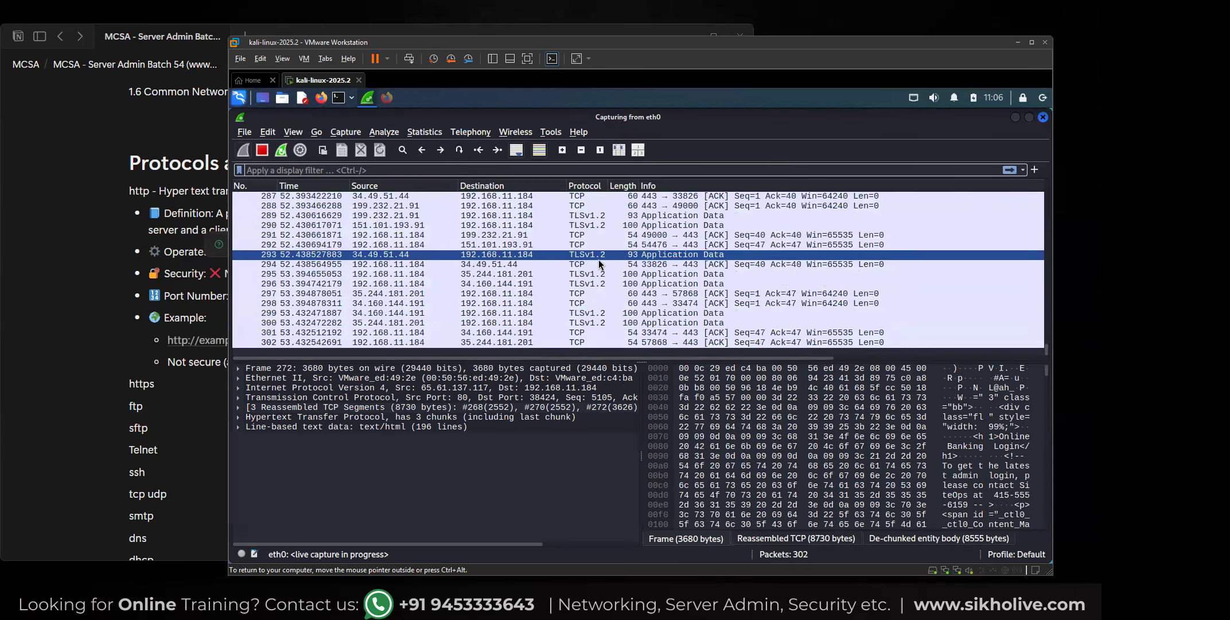
scroll(600, 265, up, 4)
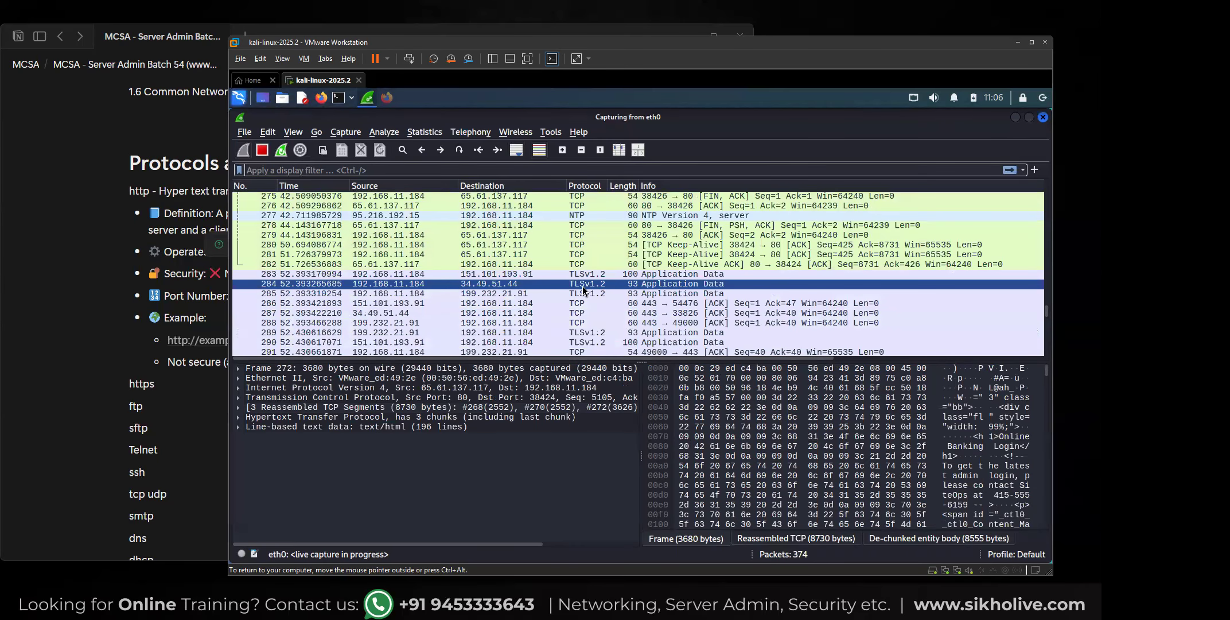
scroll(582, 284, up, 1)
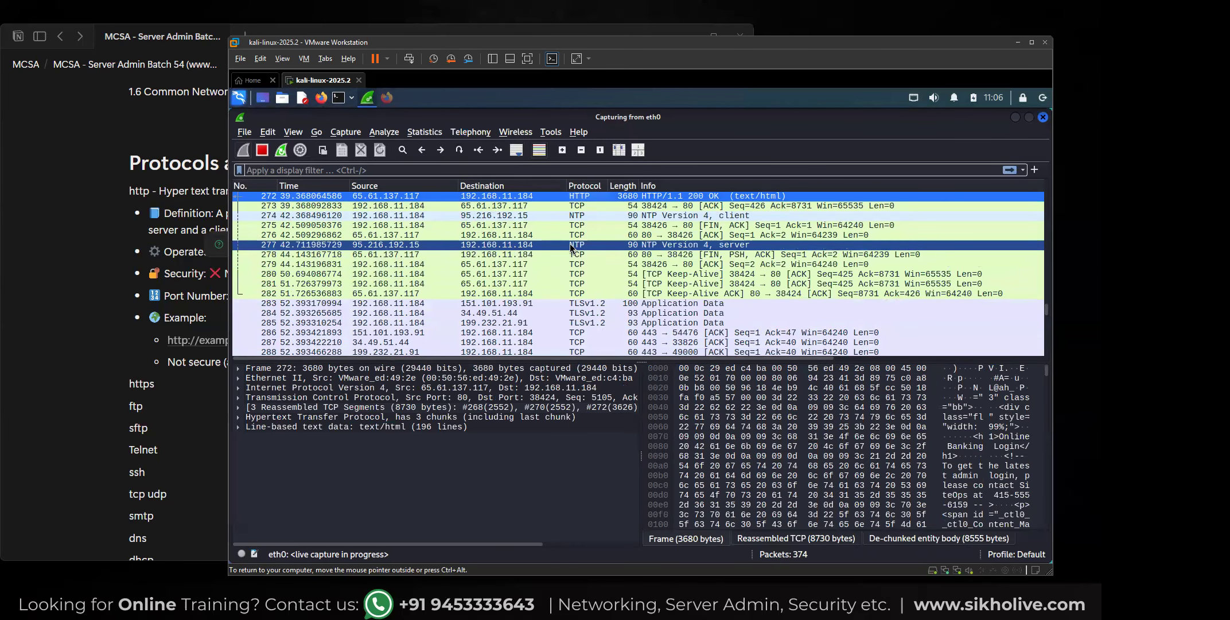
Switch to Firefox and fill in the Altoro Mutual login form with username admin and a password.
click(387, 98)
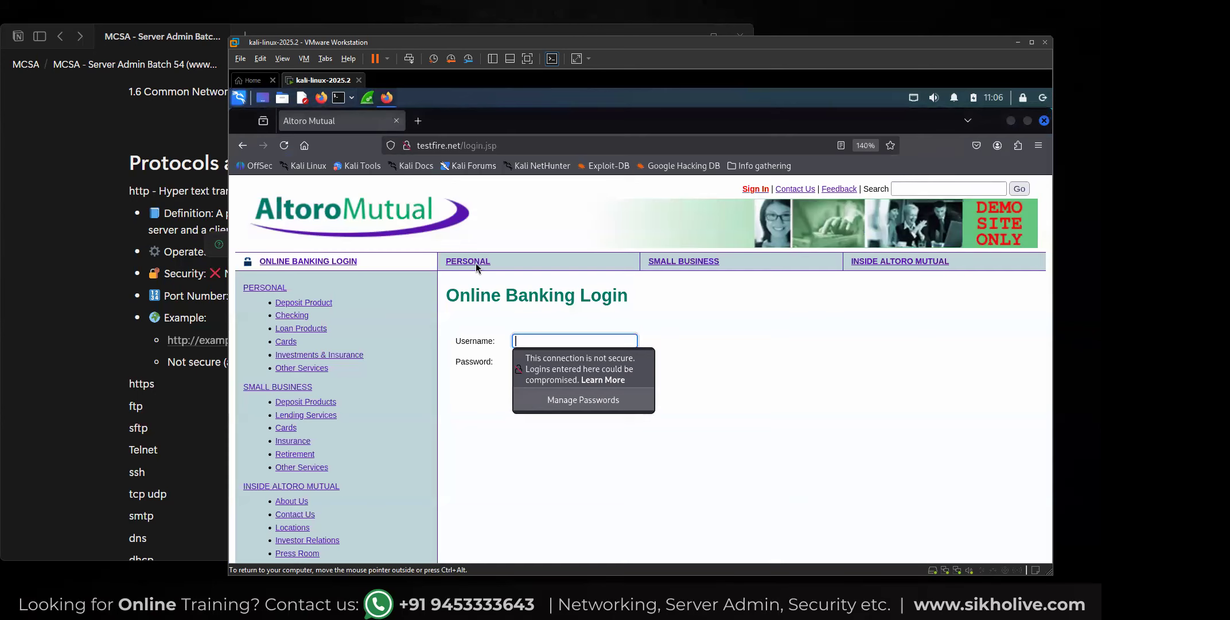
click(521, 340)
text(admin)
key(Tab)
text(•••••••••••)
click(751, 300)
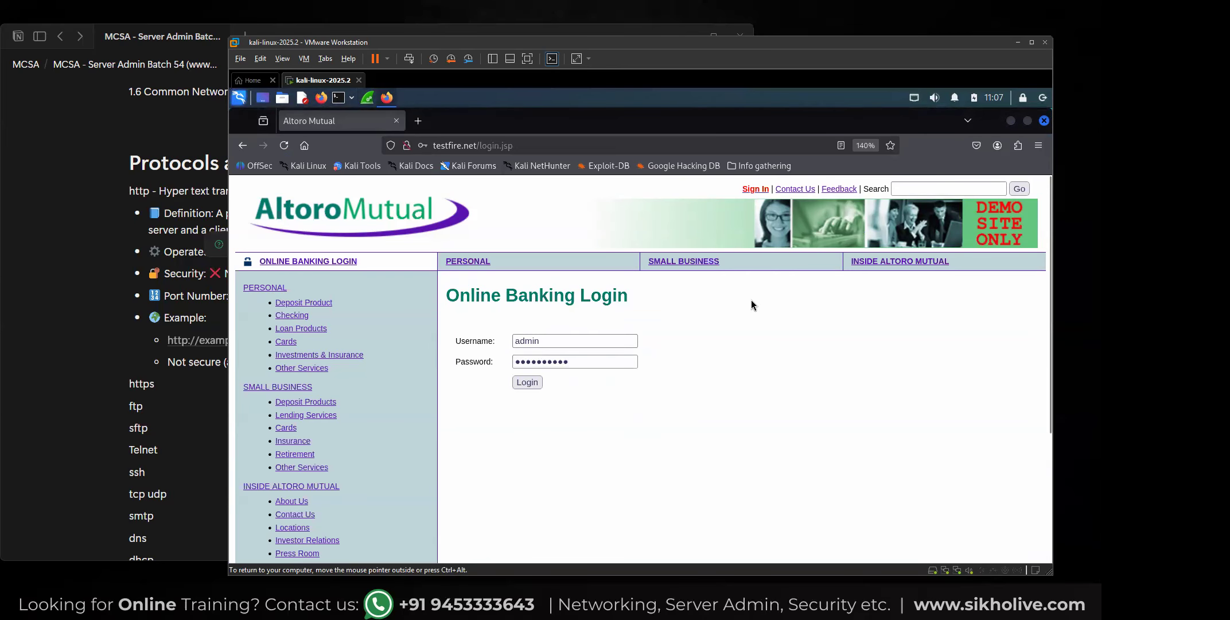
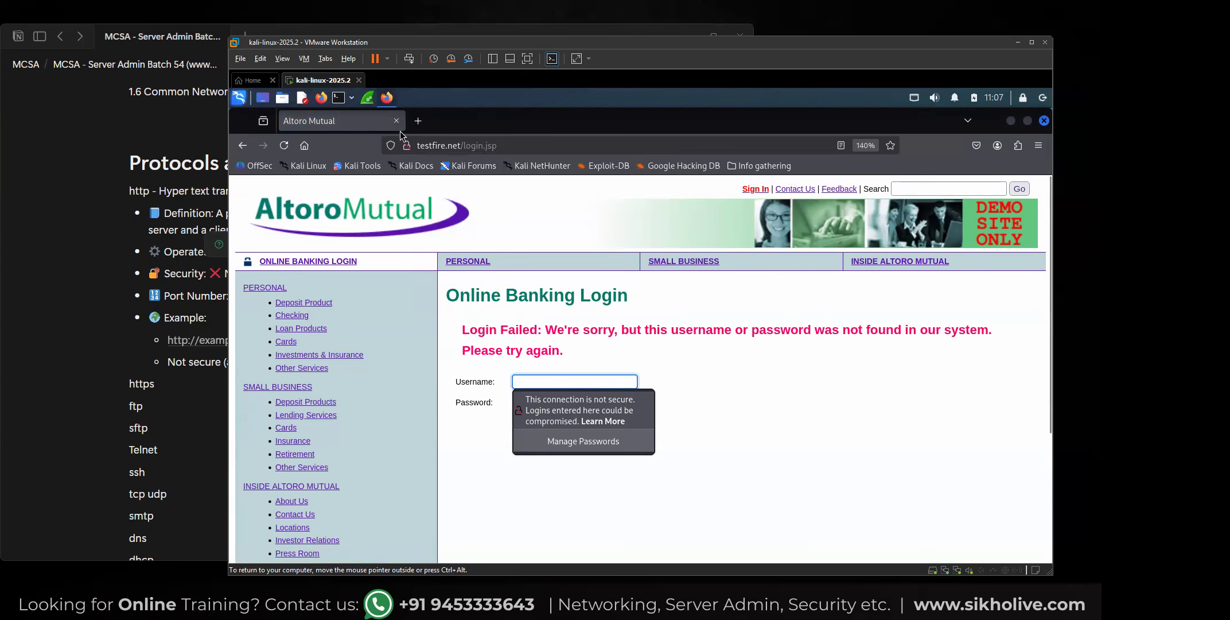
Switch to Wireshark and enter http2 as the display filter without applying it.
click(369, 99)
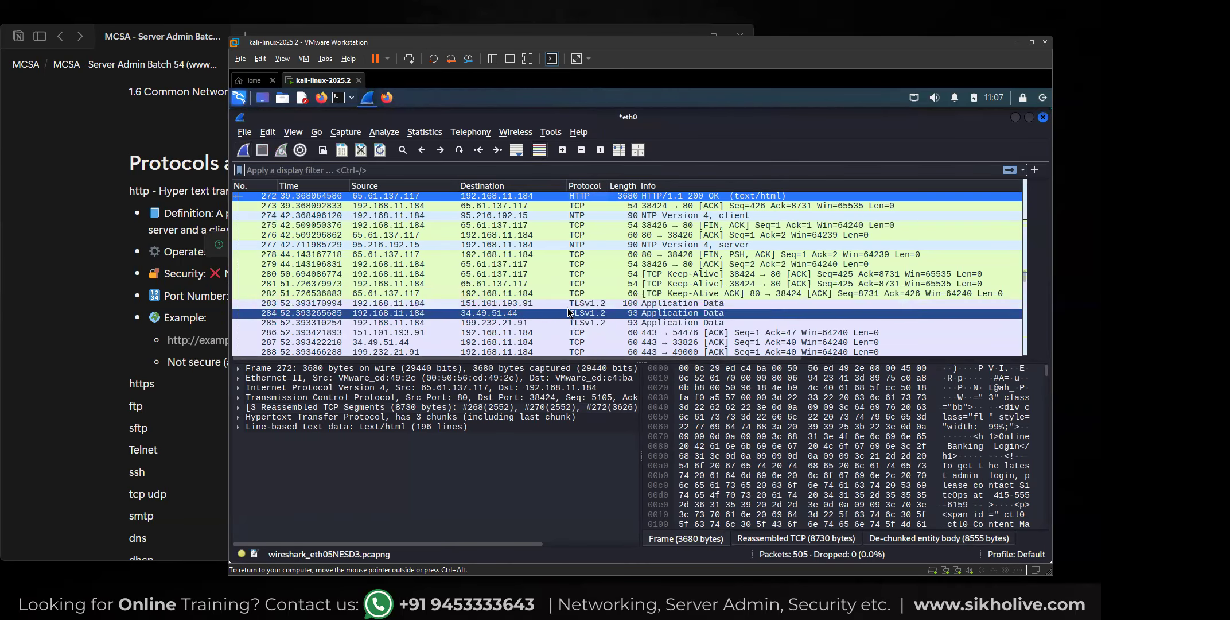
text(http)
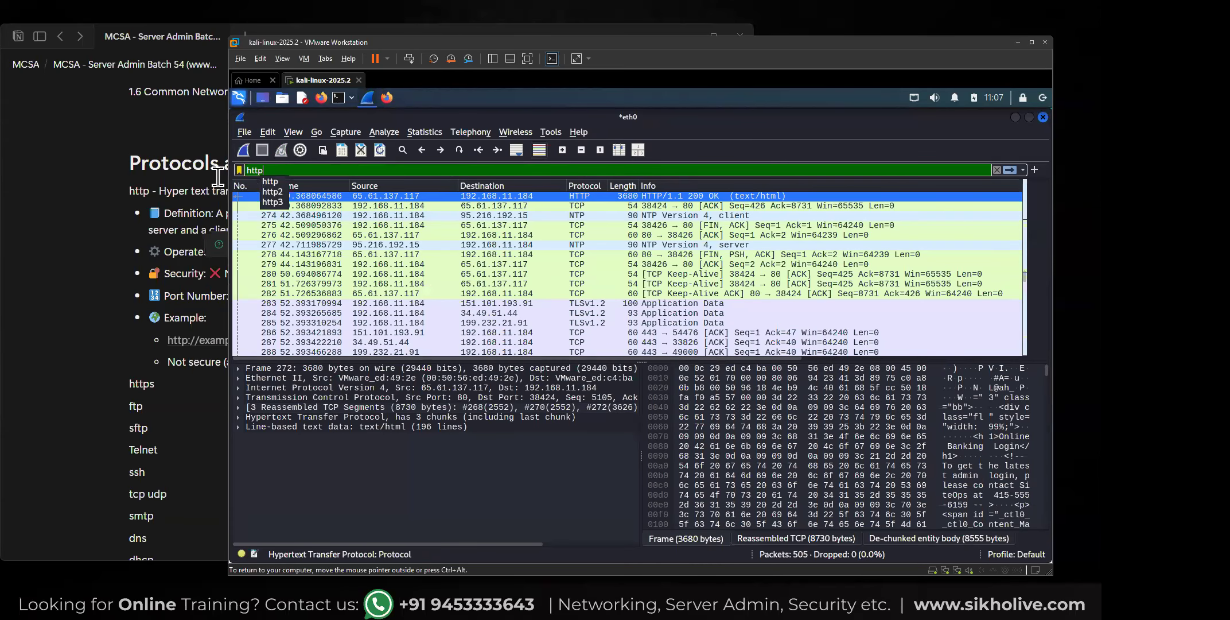
click(274, 192)
Follow the TCP stream of packet 504 near the end of the capture, and close the stream window.
scroll(588, 290, down, 10)
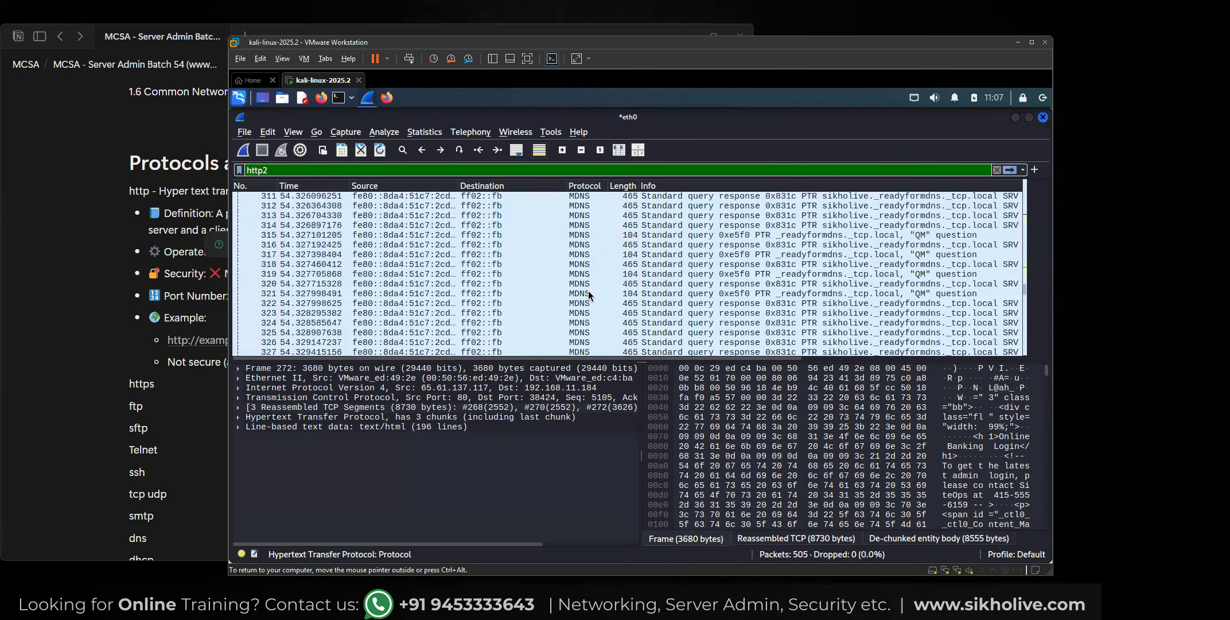
scroll(588, 294, down, 5)
click(631, 342)
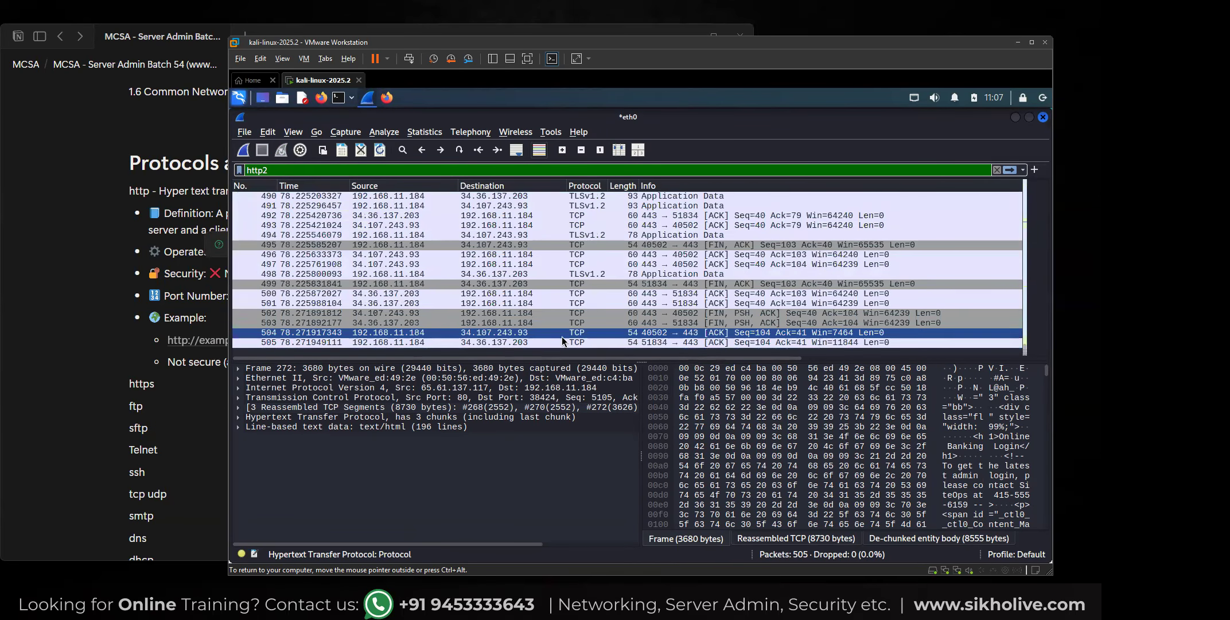
click(577, 335)
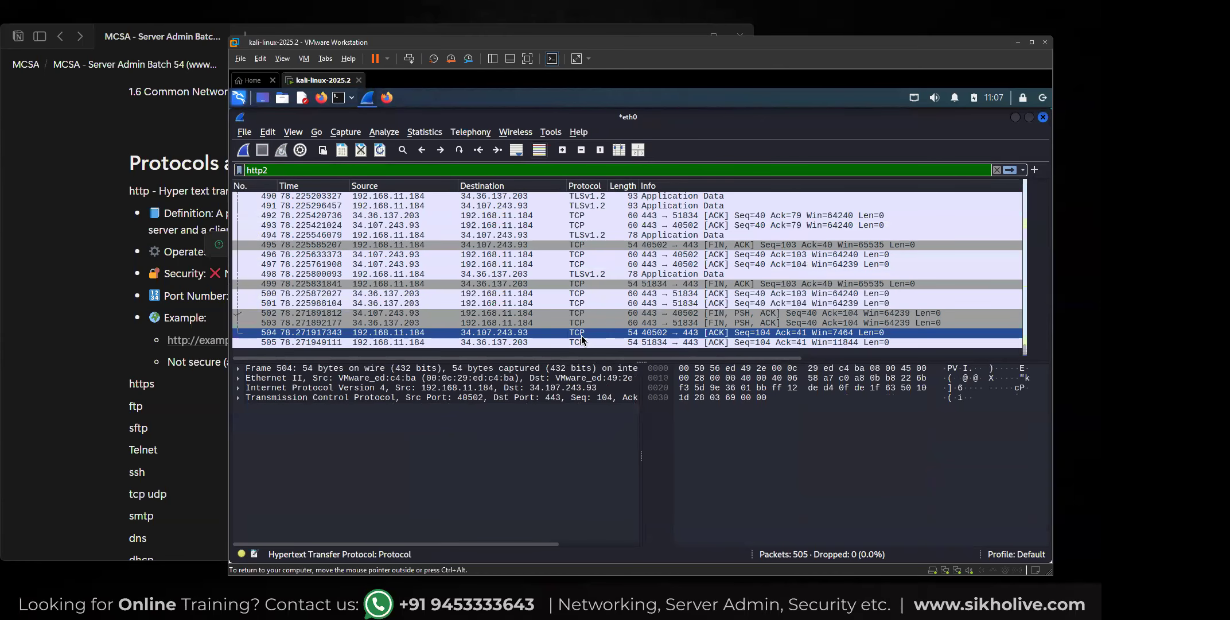
right_click(581, 336)
mouse_move(611, 279)
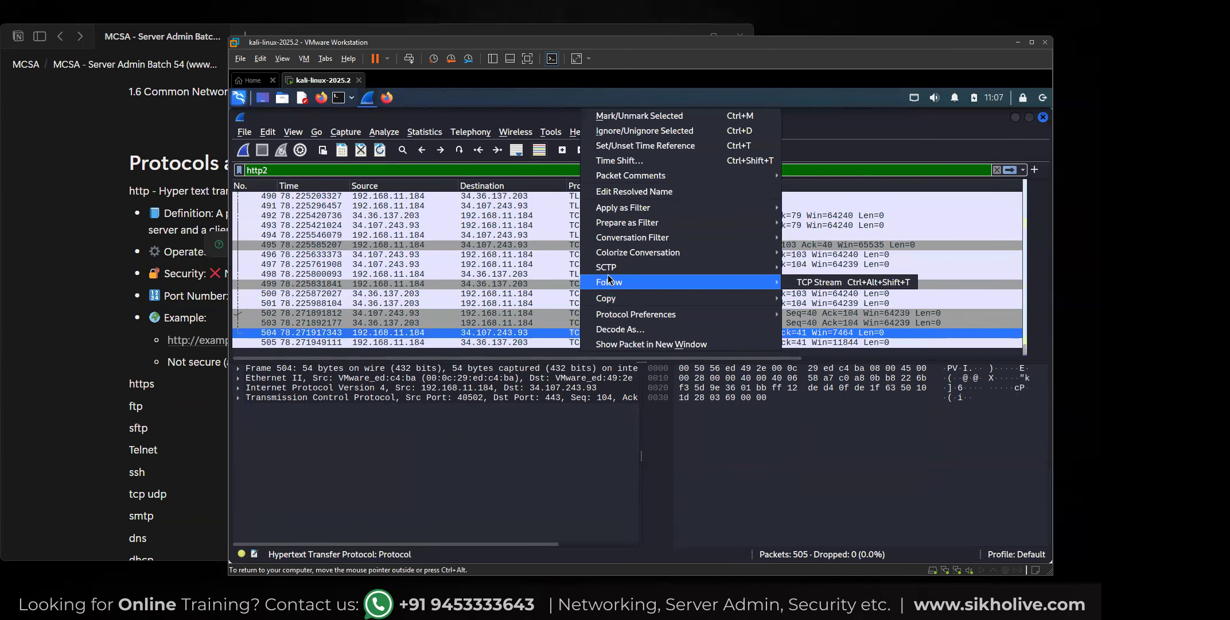
click(797, 282)
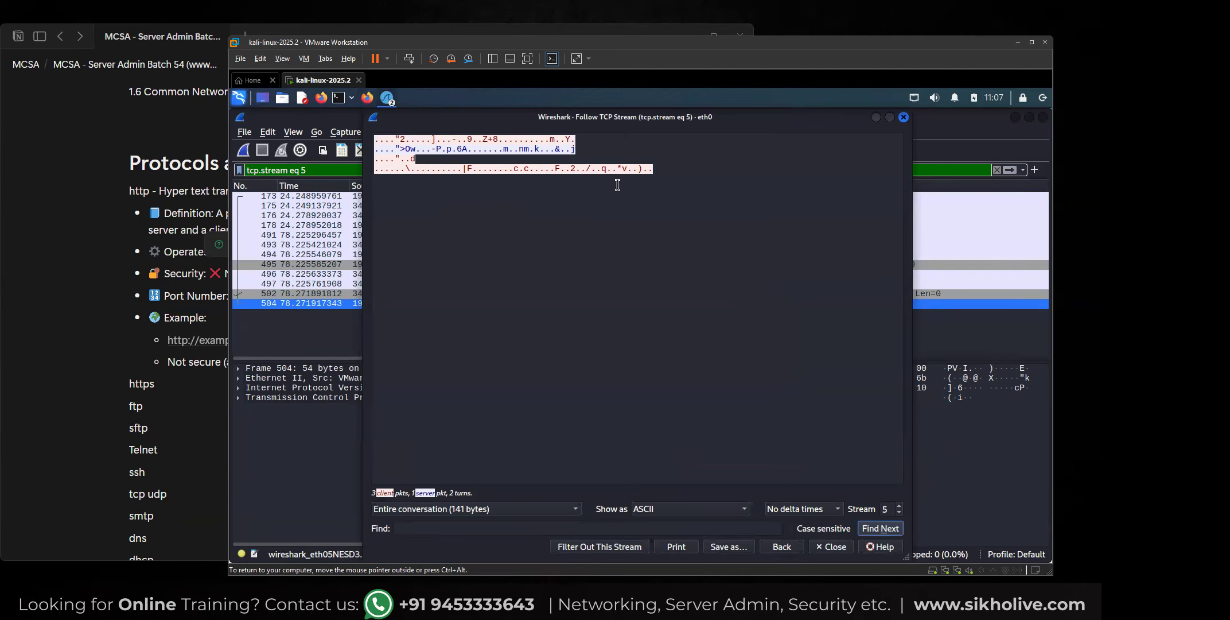
click(905, 117)
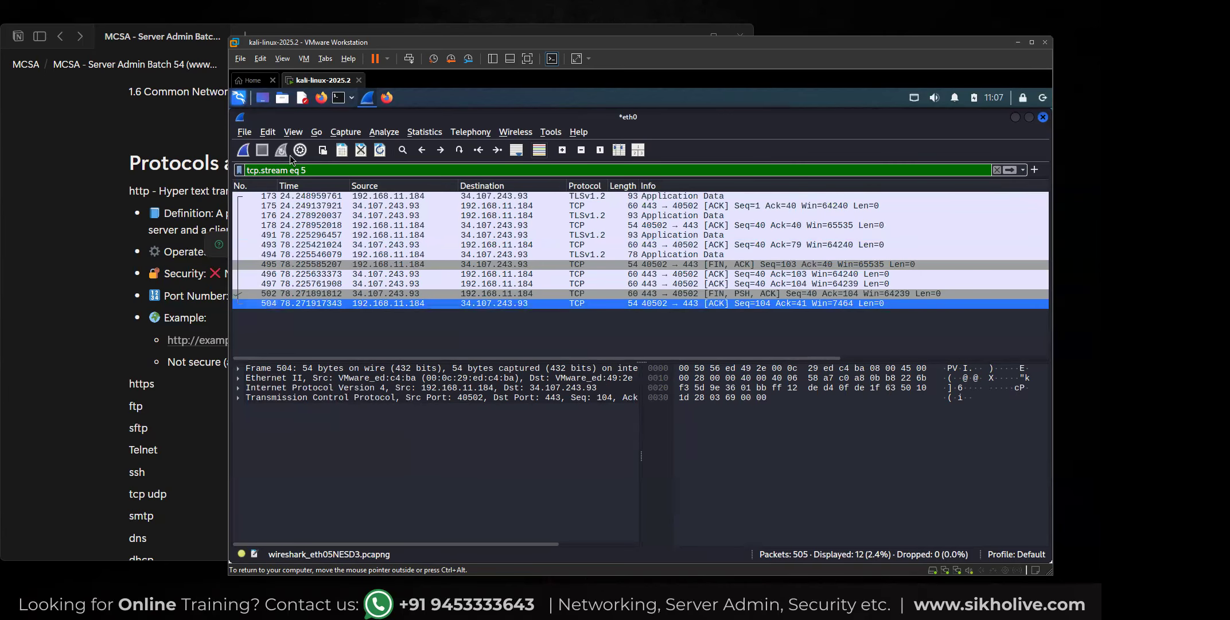
Replace the display filter with http and apply it to the captured packets.
drag(312, 167, 215, 170)
text(http5)
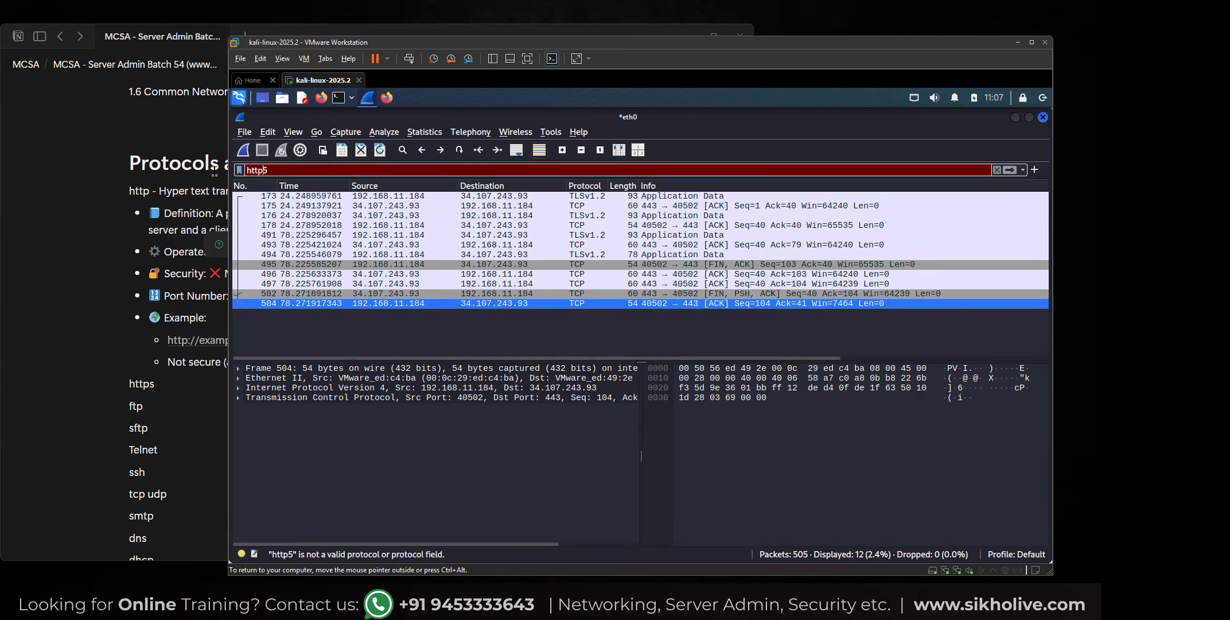
key(BackSpace)
text(\)
key(BackSpace)
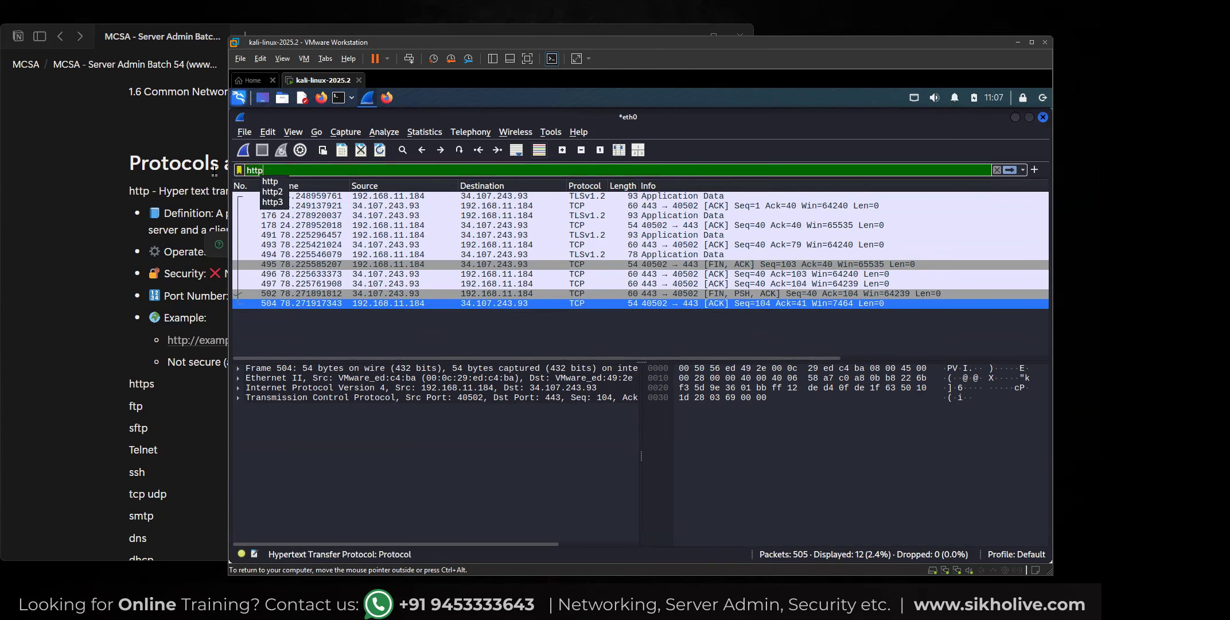
key(Return)
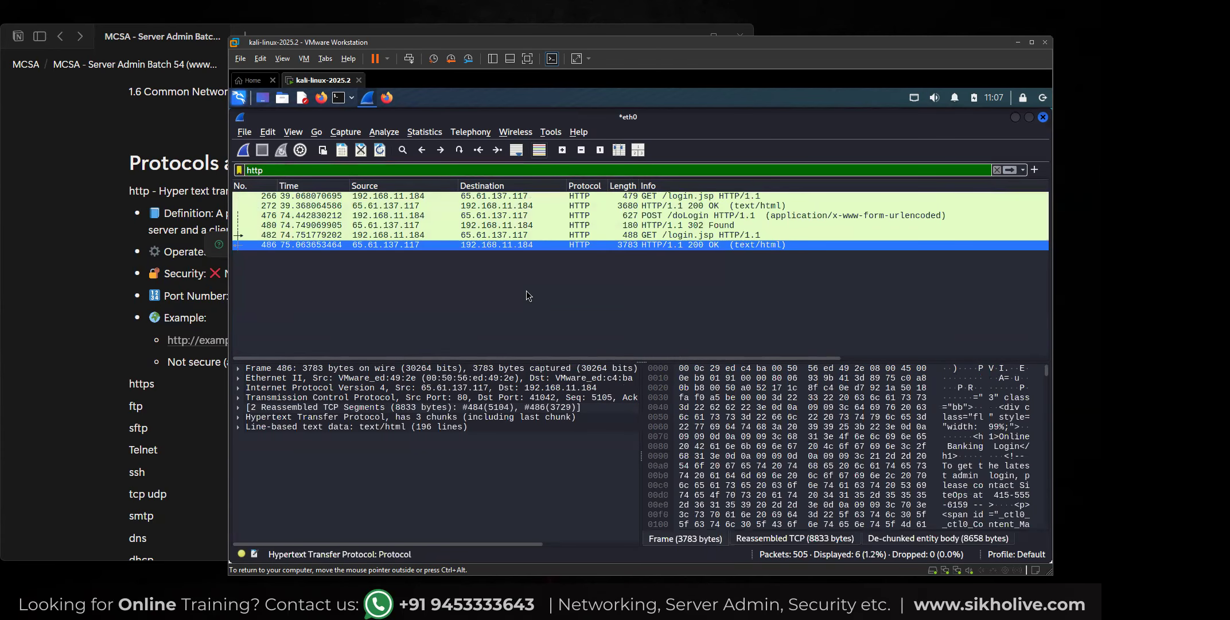
Follow the HTTP stream of the last 200 OK response from 65.61.137.117 and examine its request and response headers in enlarged text.
right_click(584, 243)
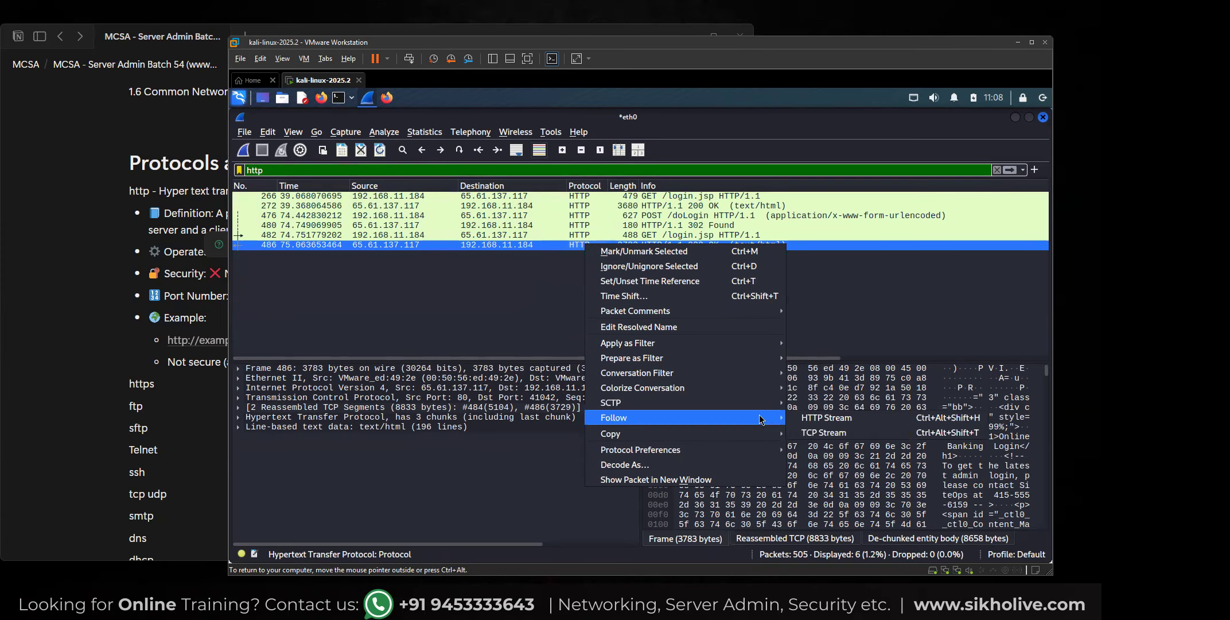
mouse_move(759, 416)
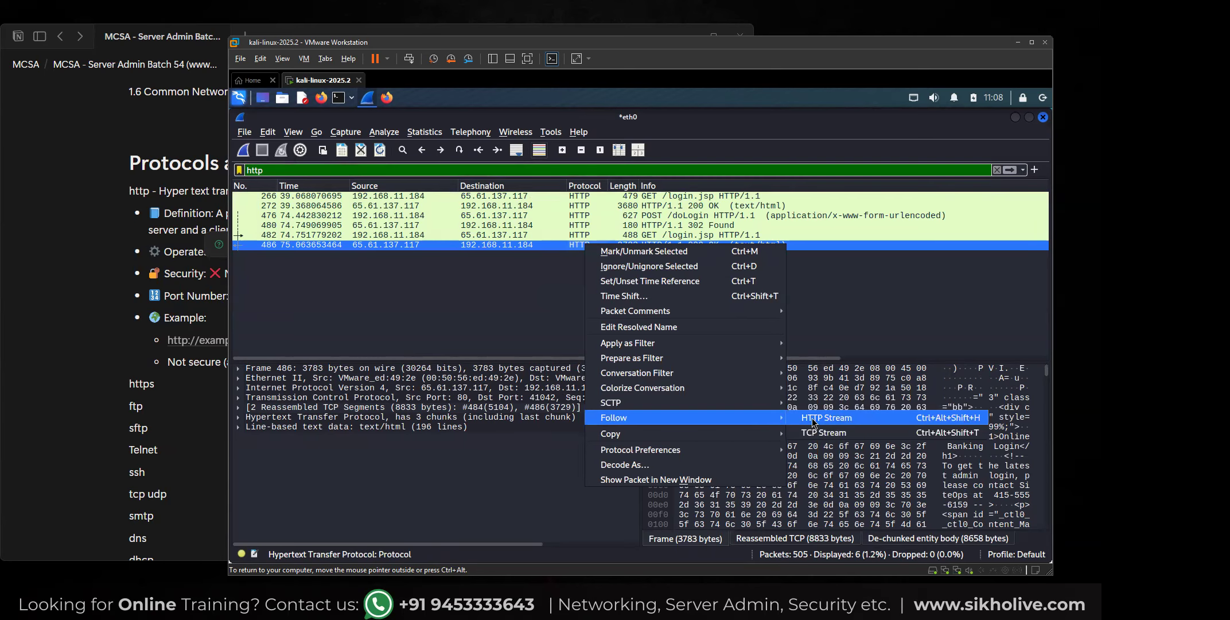
click(812, 418)
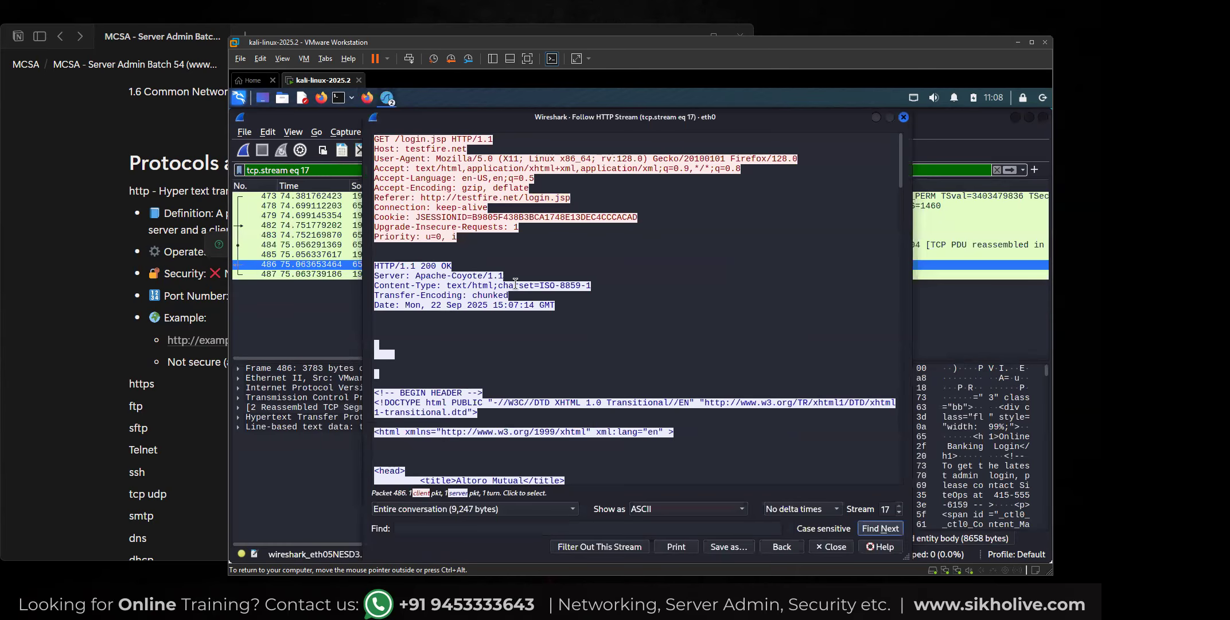
ctrl+scroll(514, 283, up, 4)
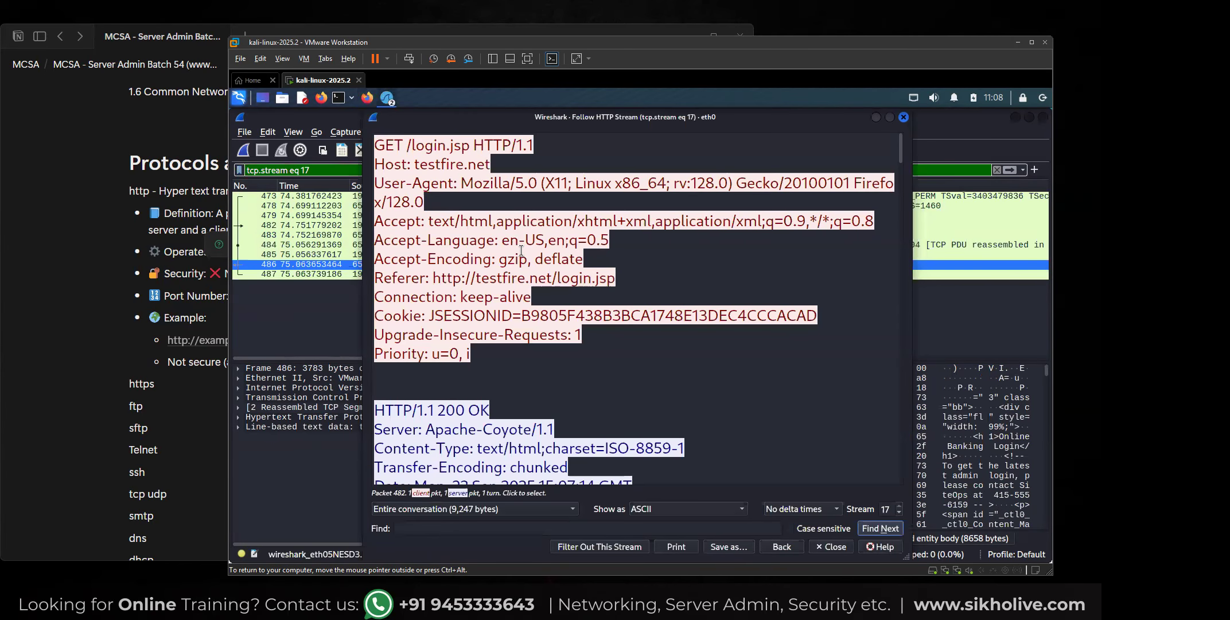
scroll(486, 279, down, 1)
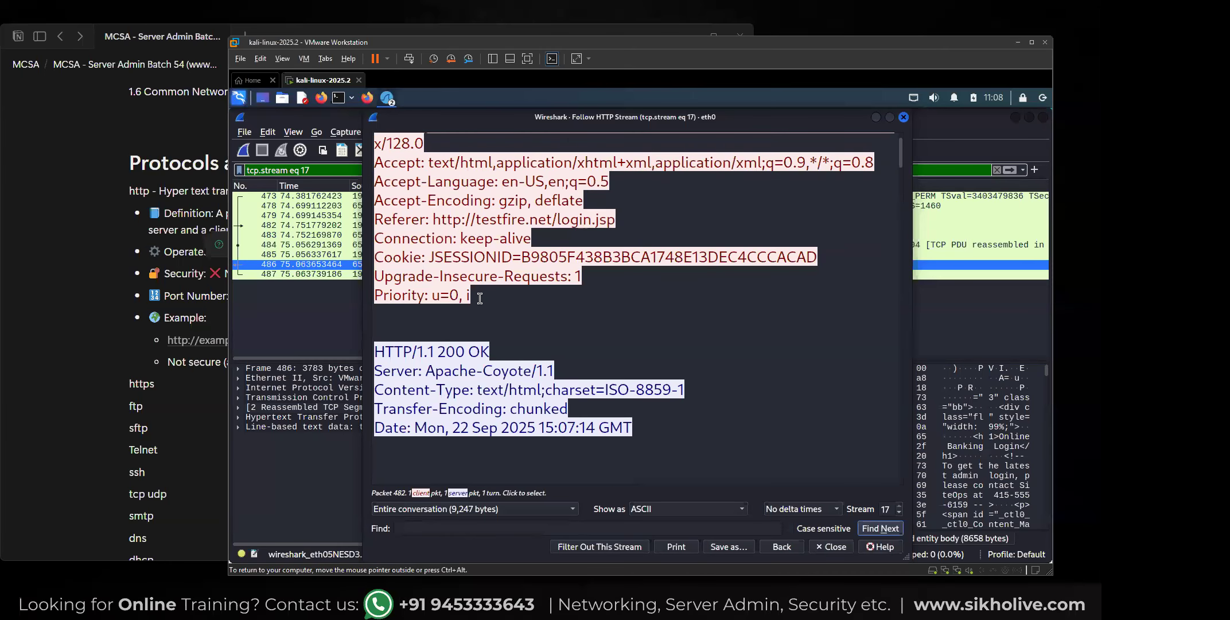
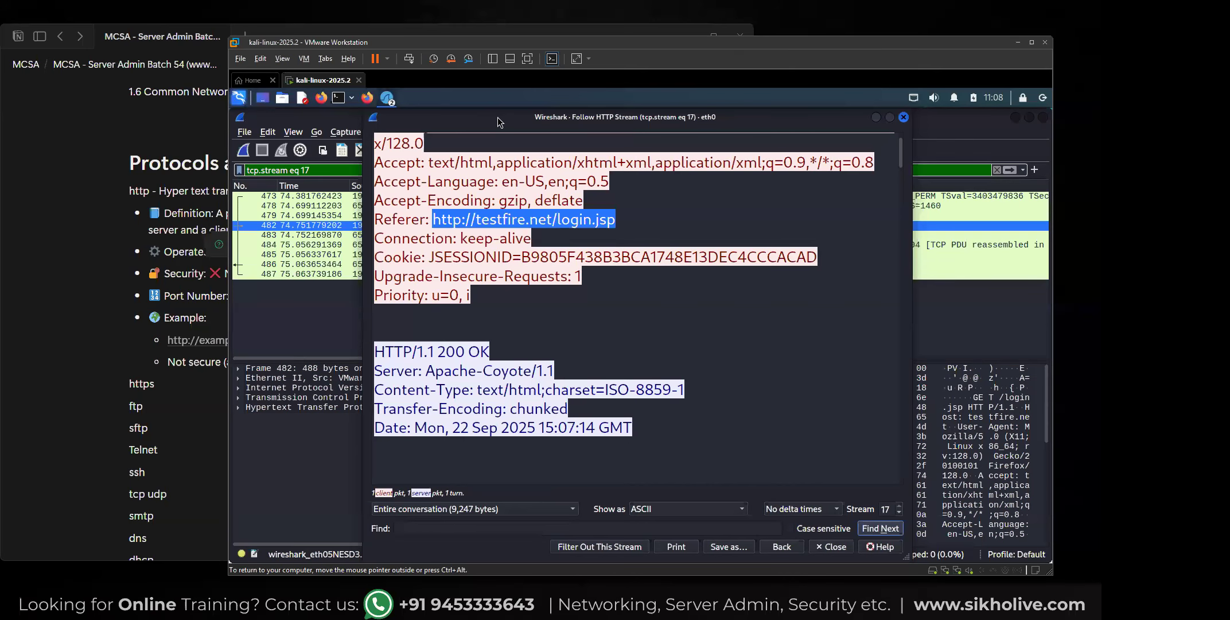
Highlight the 200 status code, the Apache-Coyote/1.1 server value and the date in the HTTP response headers.
scroll(454, 285, down, 2)
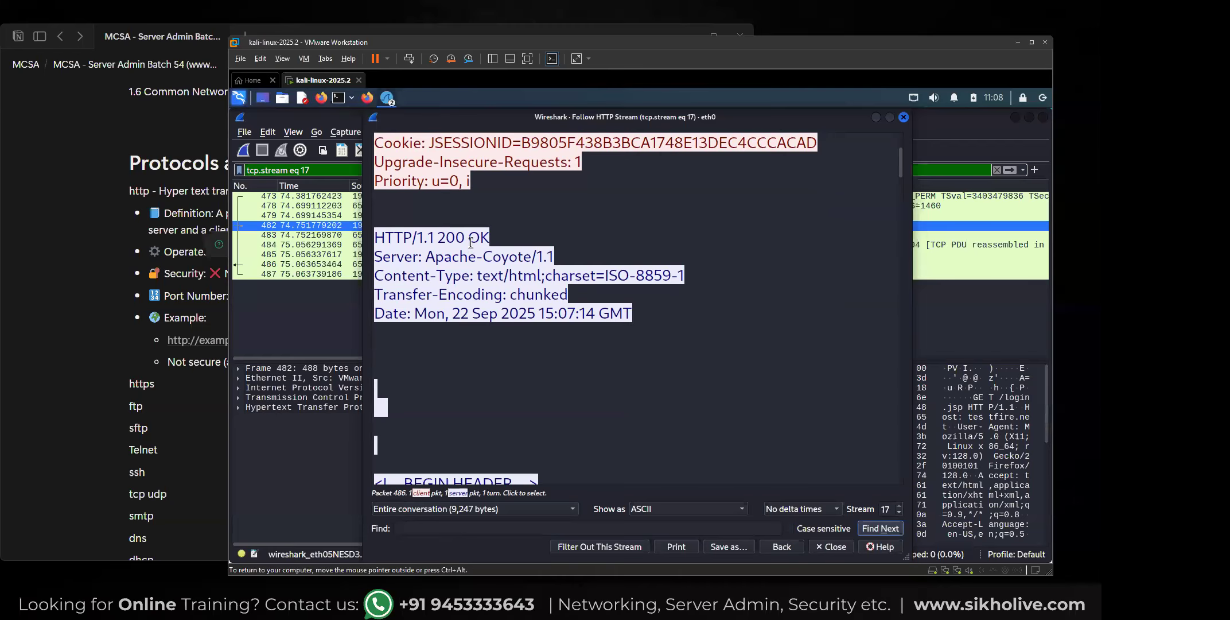
drag(438, 236, 467, 239)
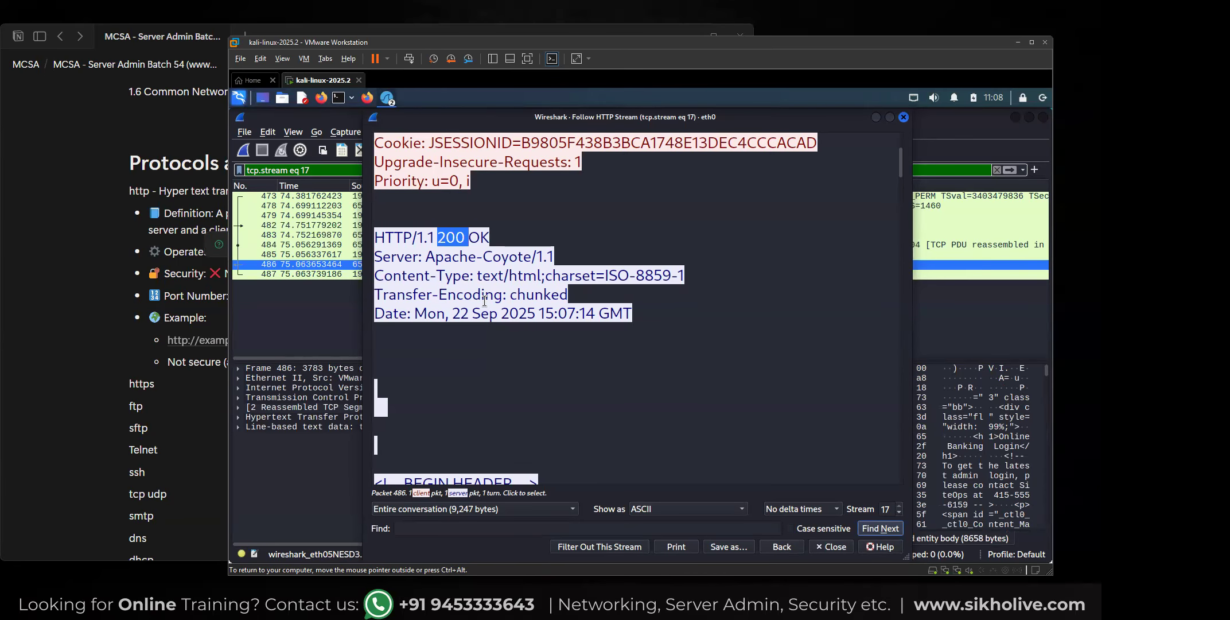
drag(425, 257, 554, 258)
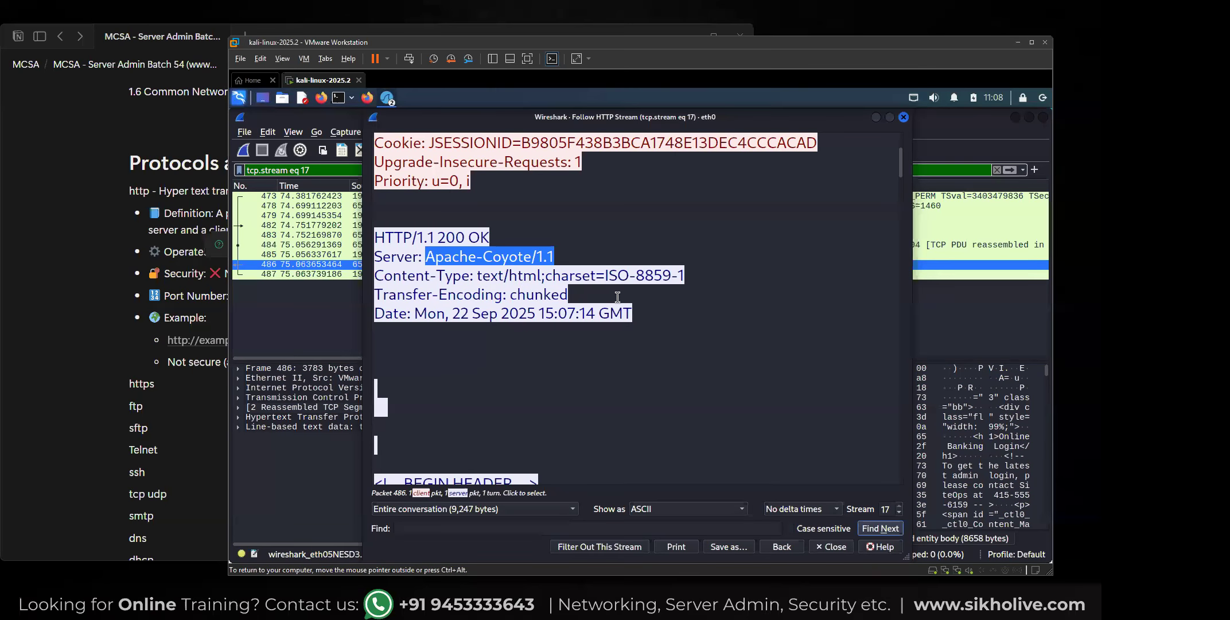
drag(452, 313, 613, 317)
Read through the HTML source of the login page in the HTTP stream down to its footer, and close the stream window.
scroll(510, 330, down, 3)
scroll(508, 321, down, 9)
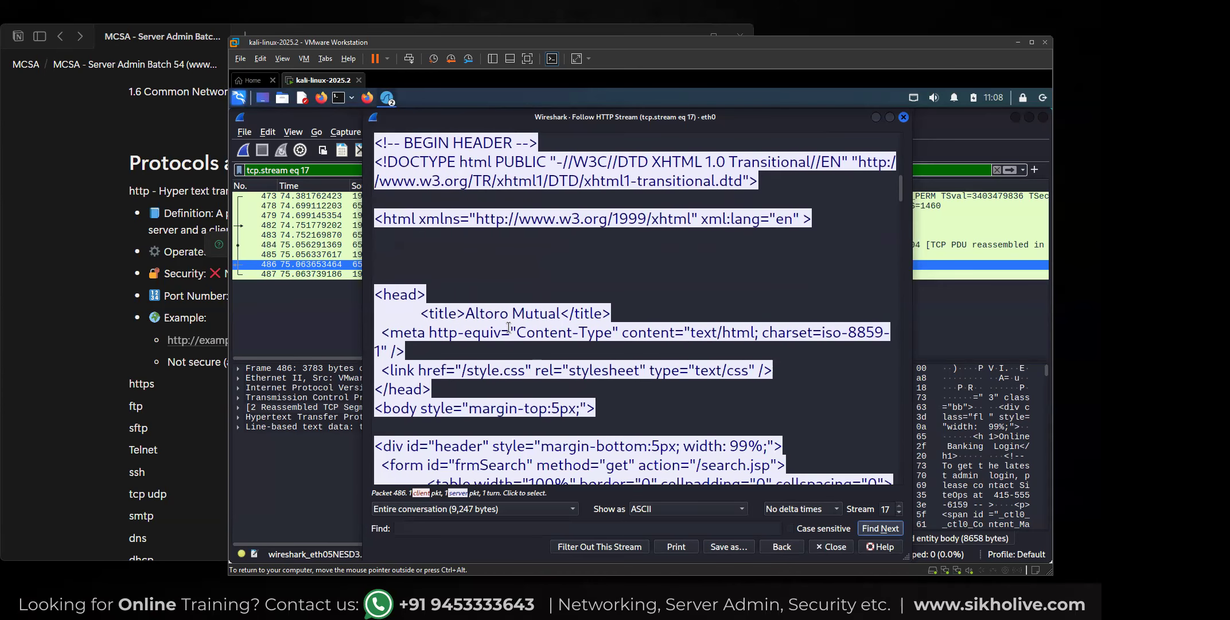
scroll(503, 309, down, 10)
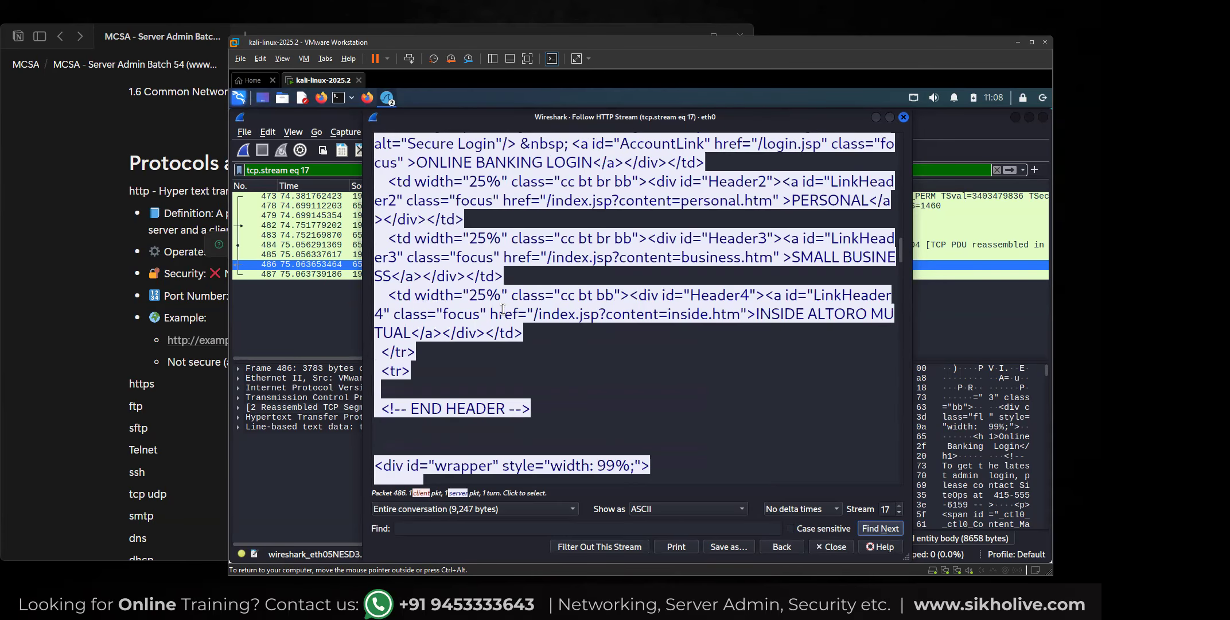
scroll(503, 310, down, 12)
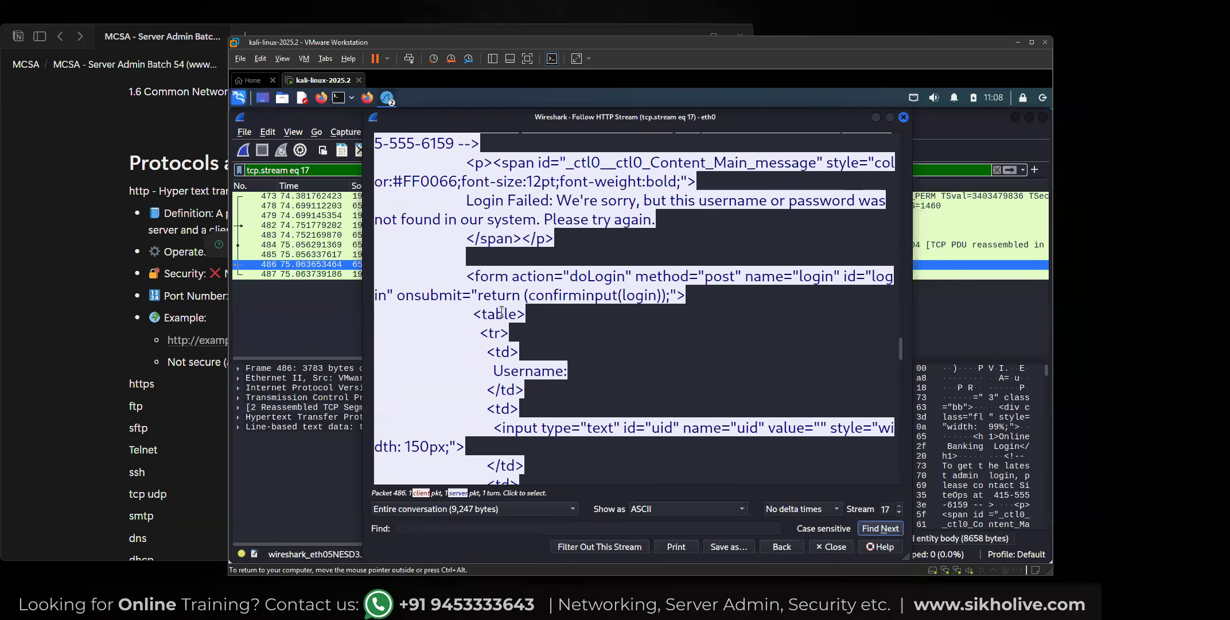
scroll(500, 313, down, 10)
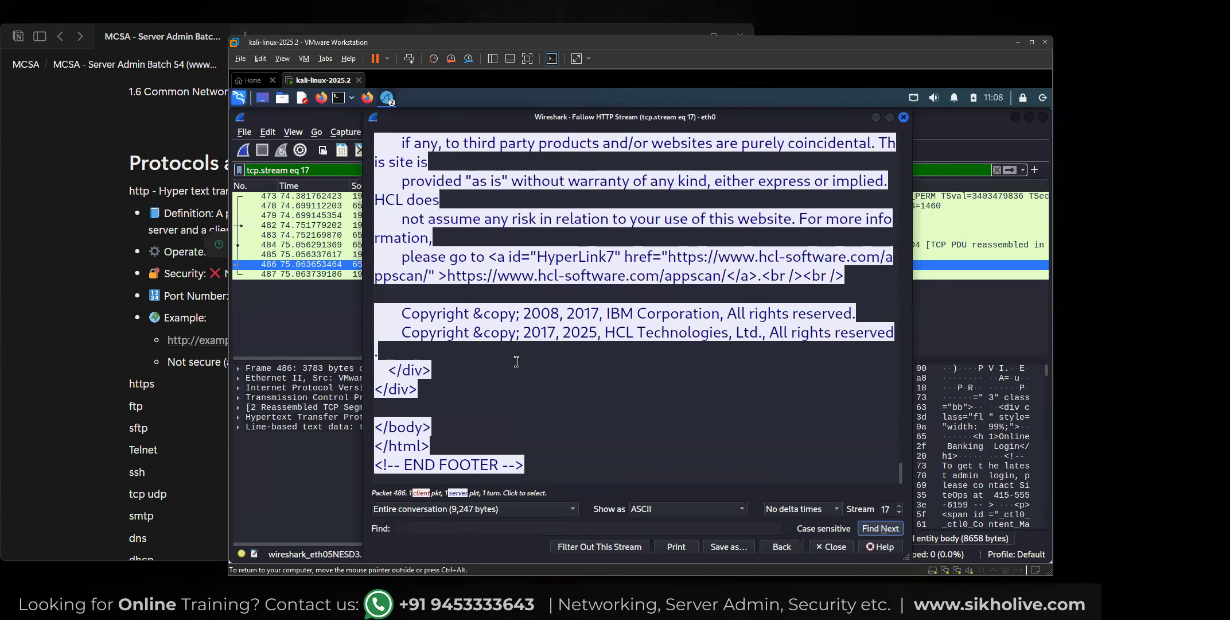
scroll(465, 327, up, 20)
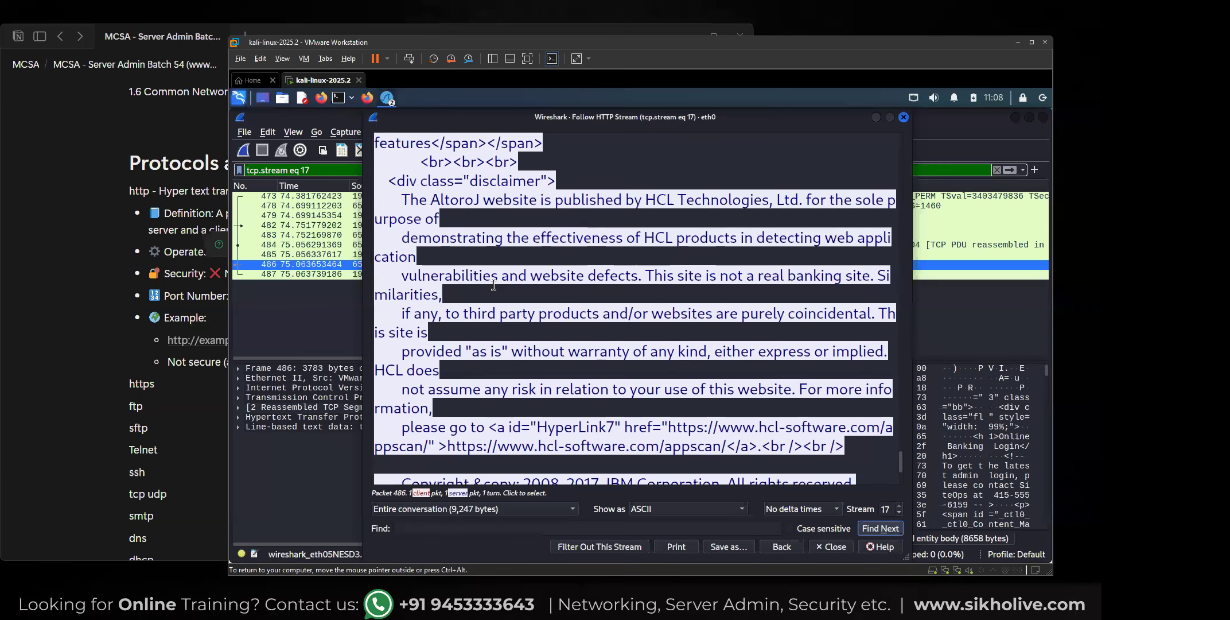
scroll(493, 288, up, 1)
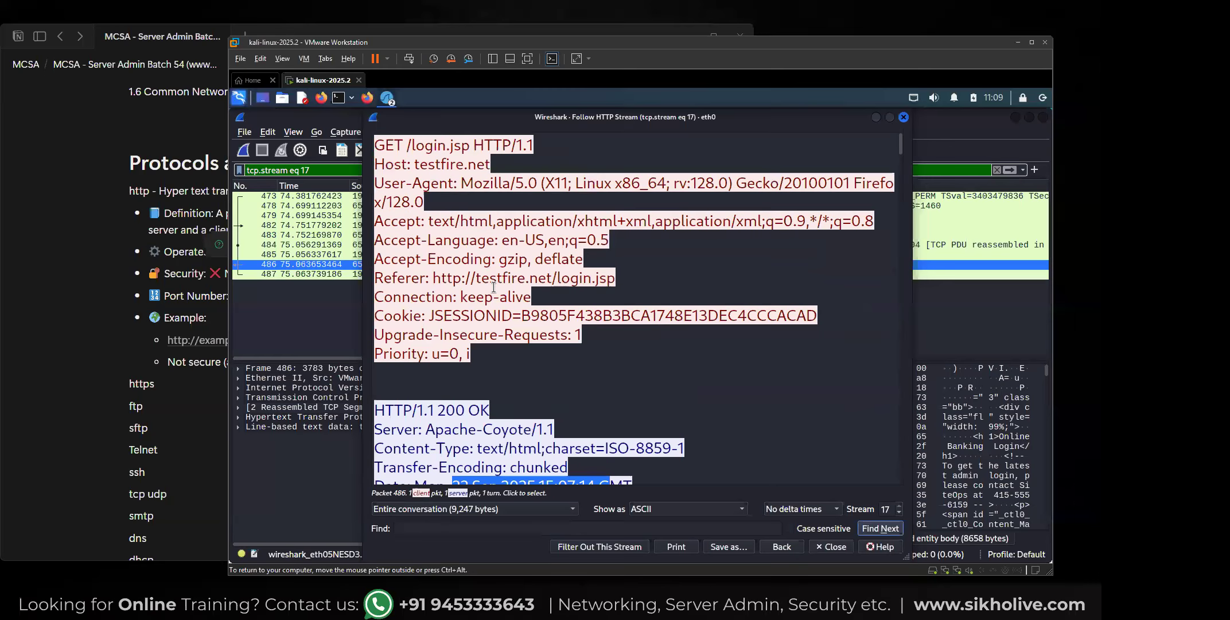
click(904, 117)
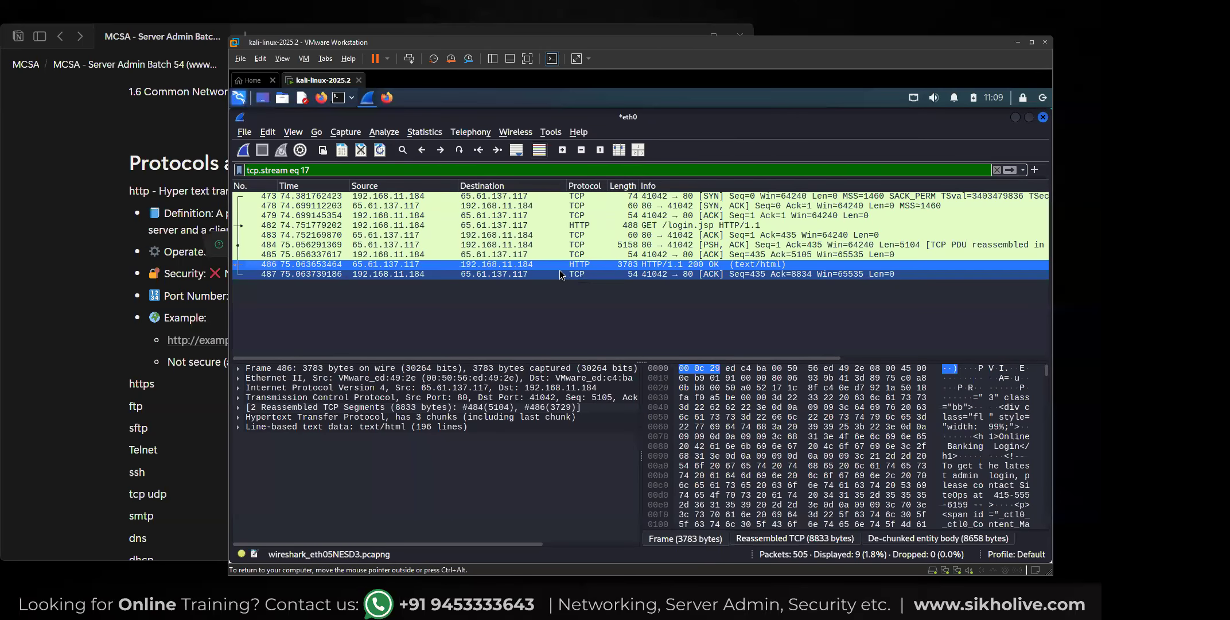
Replace the tcp.stream display filter with http and apply it to the captured packets.
drag(353, 170, 232, 173)
text(http)
key(Return)
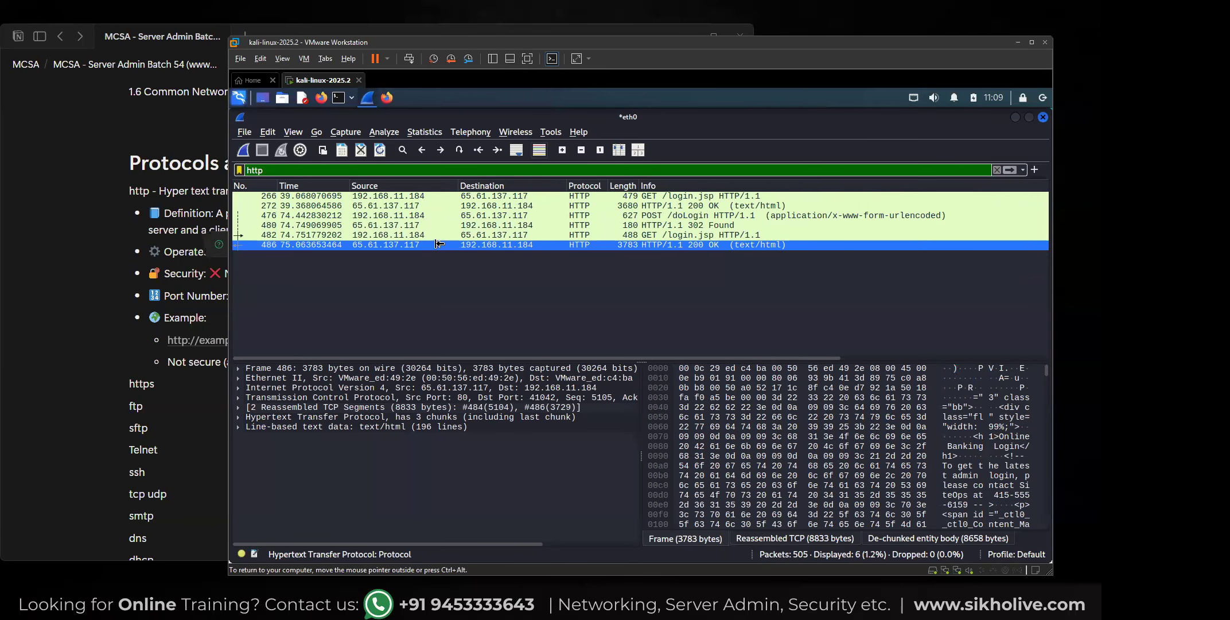
Follow the TCP stream of the last 200 OK response from 65.61.137.117 and enlarge the stream text.
right_click(577, 246)
mouse_move(612, 421)
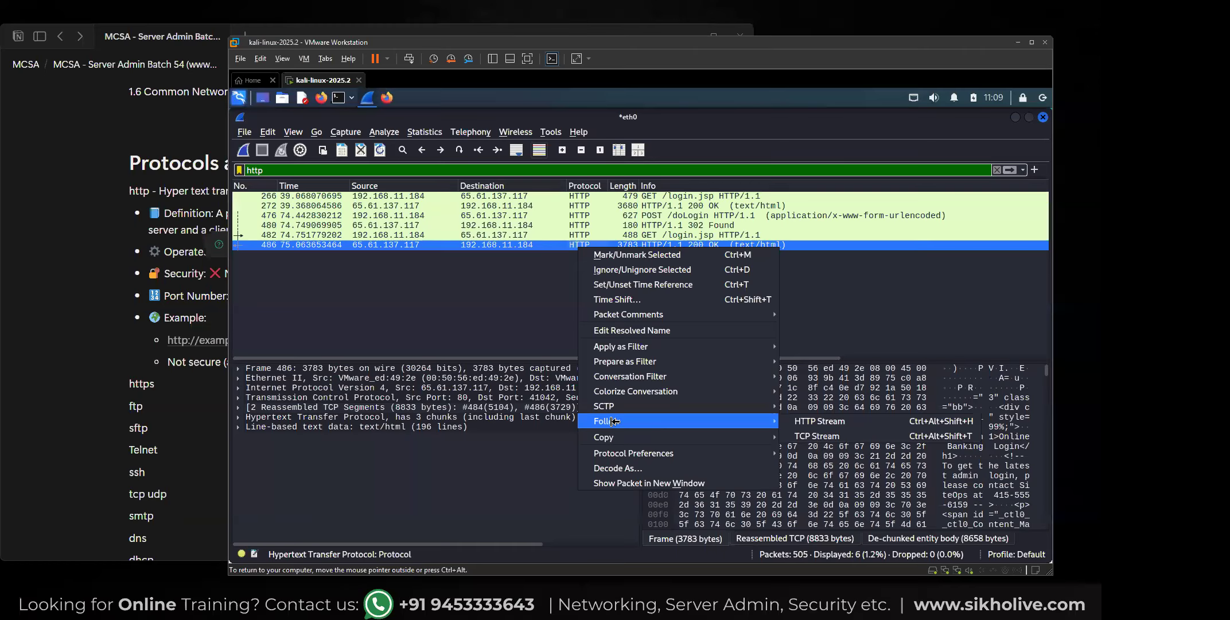
click(807, 436)
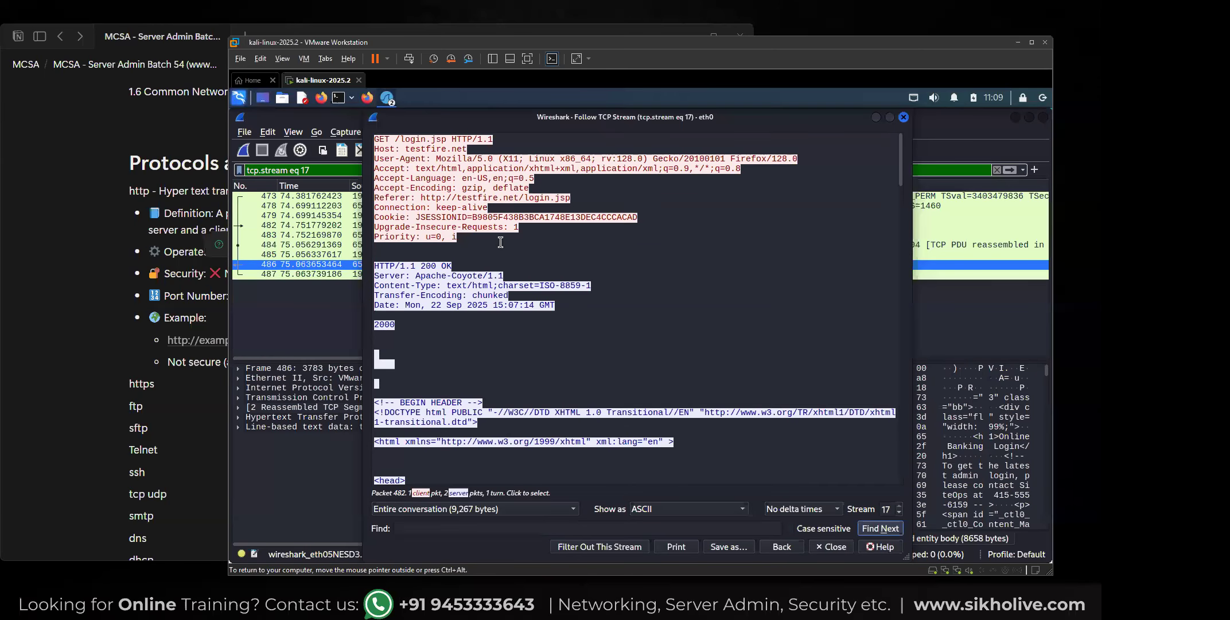
scroll(519, 238, up, 5)
Examine the unencrypted HTML source in the TCP stream, from the response headers to the end of the footer.
scroll(485, 390, down, 6)
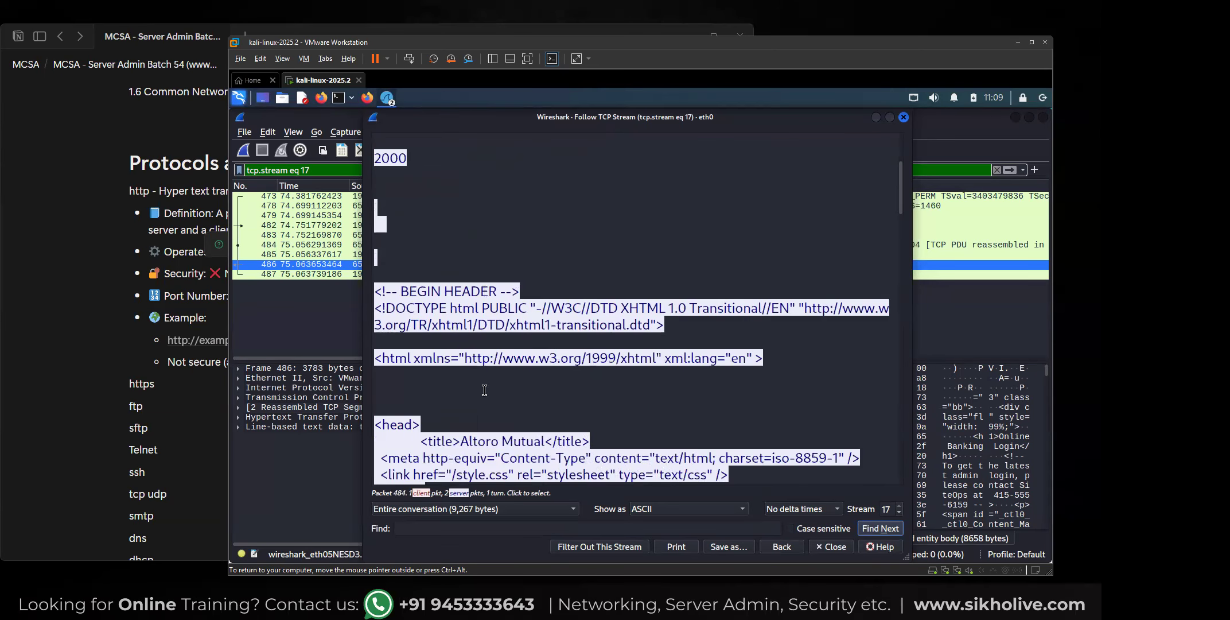
scroll(485, 390, down, 20)
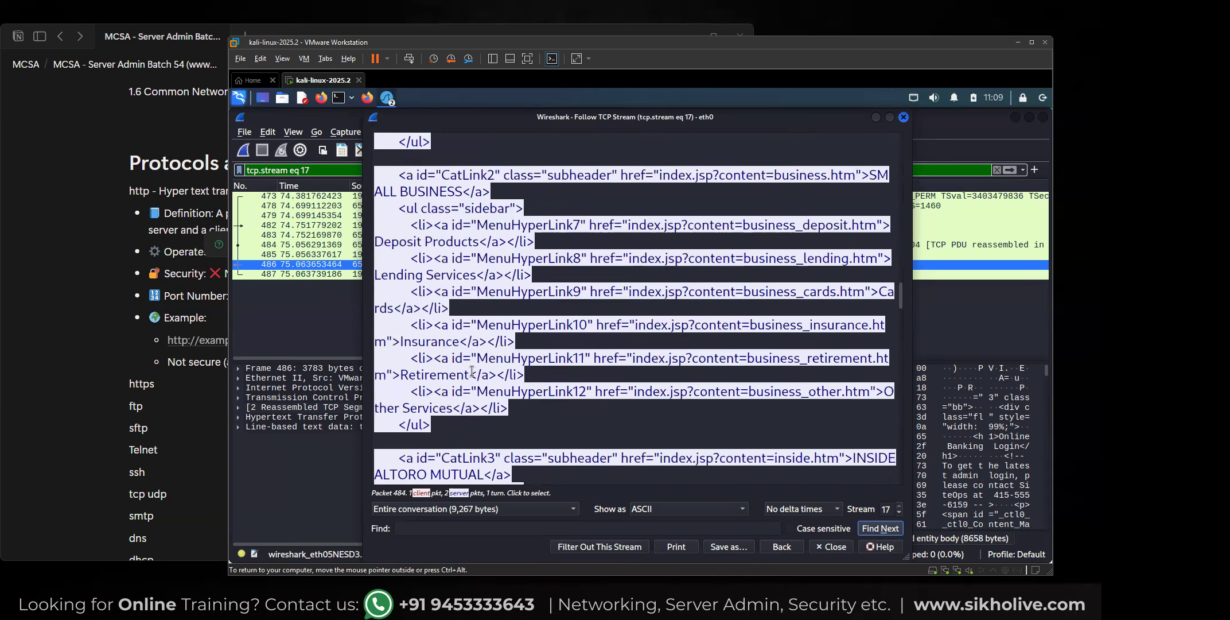
scroll(470, 369, down, 20)
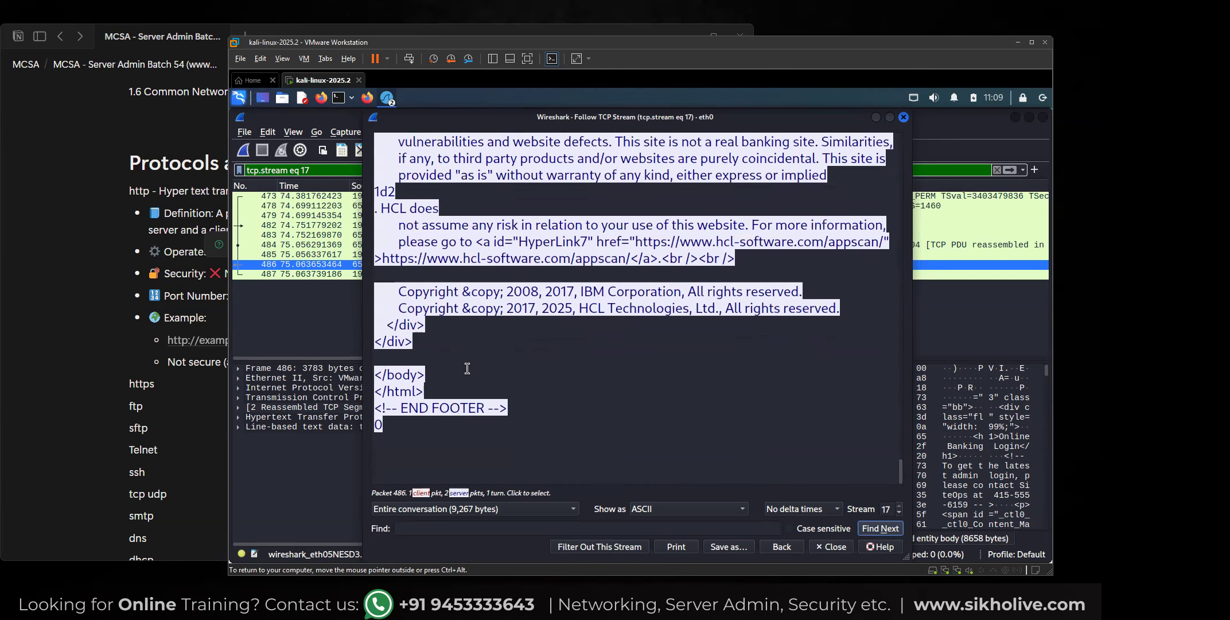
scroll(467, 368, up, 20)
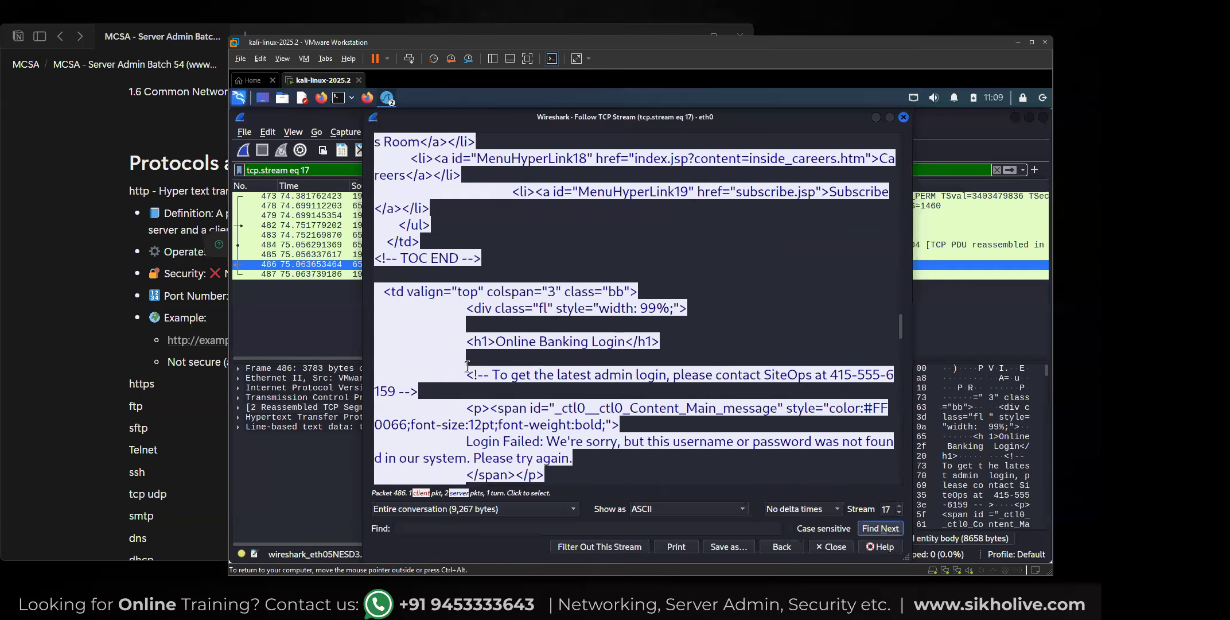
scroll(469, 365, up, 20)
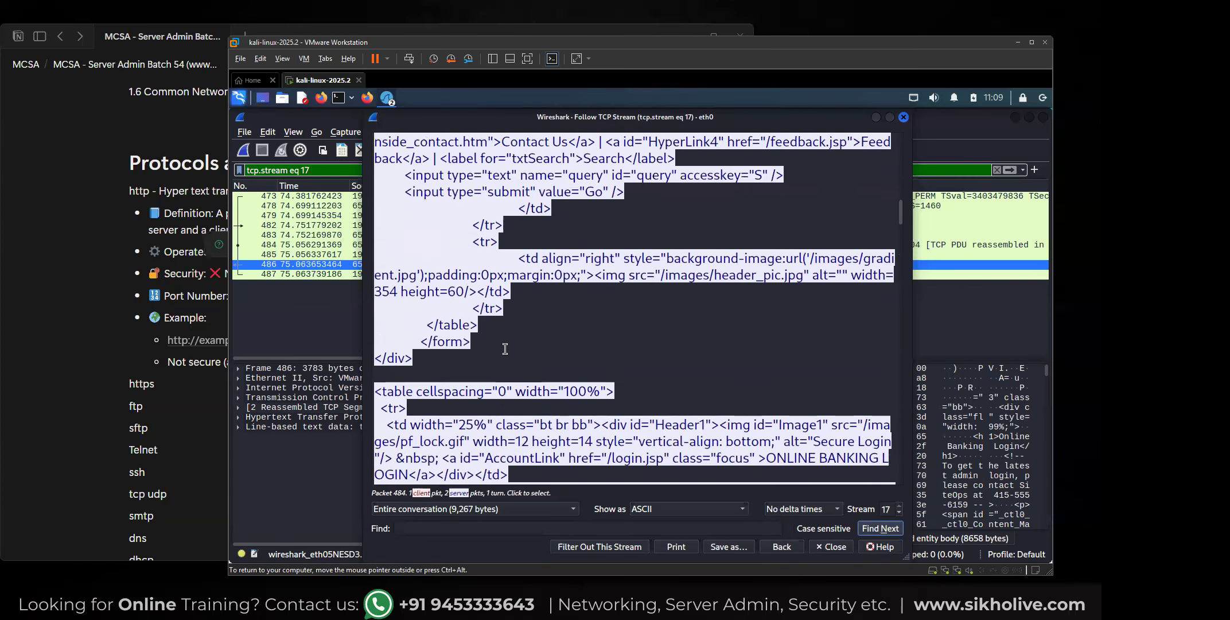
scroll(505, 348, up, 5)
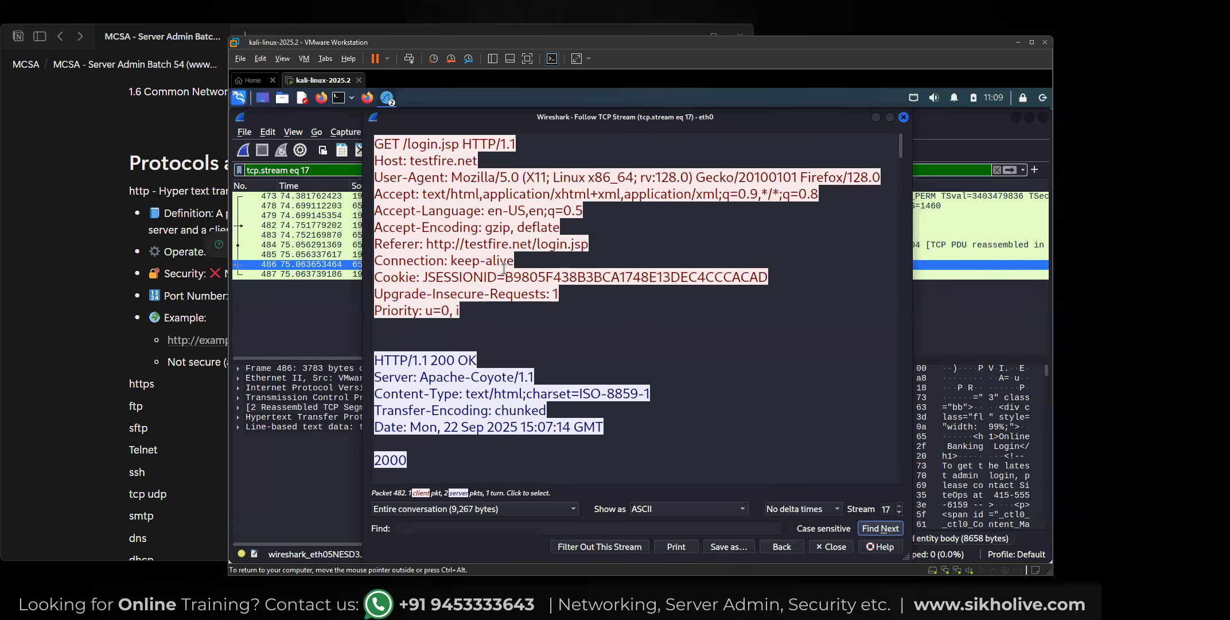
Examine the GET /login.jsp request headers in the TCP stream, highlighting the User-Agent value and checking the session cookie line.
scroll(496, 301, down, 9)
scroll(487, 306, down, 10)
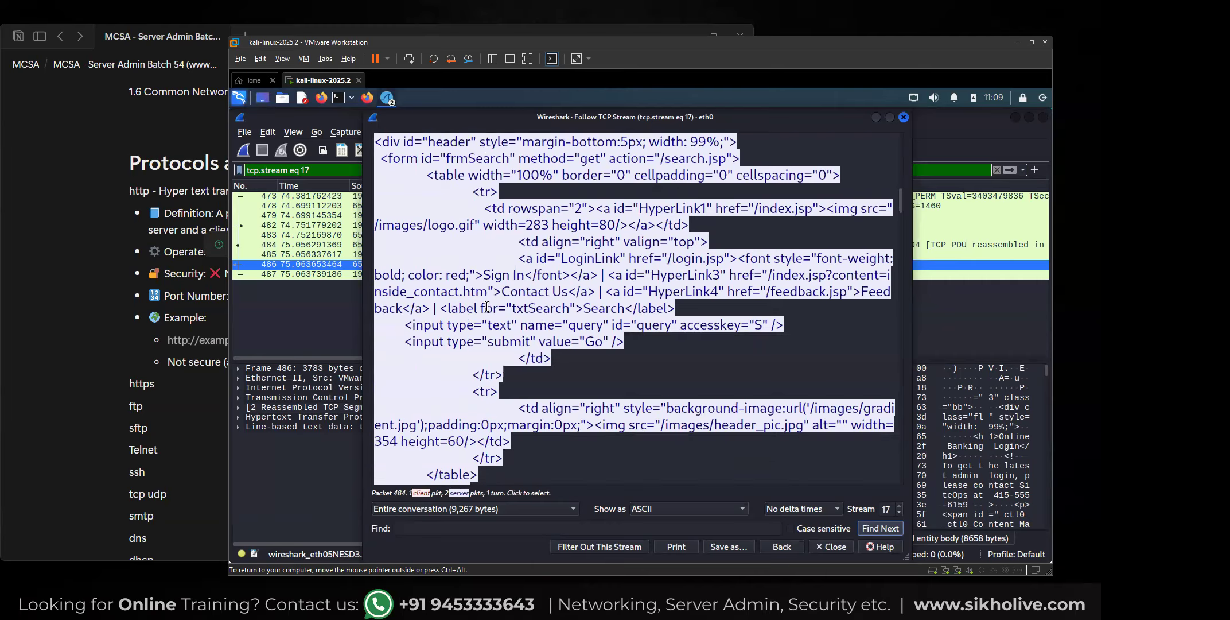
scroll(487, 293, up, 15)
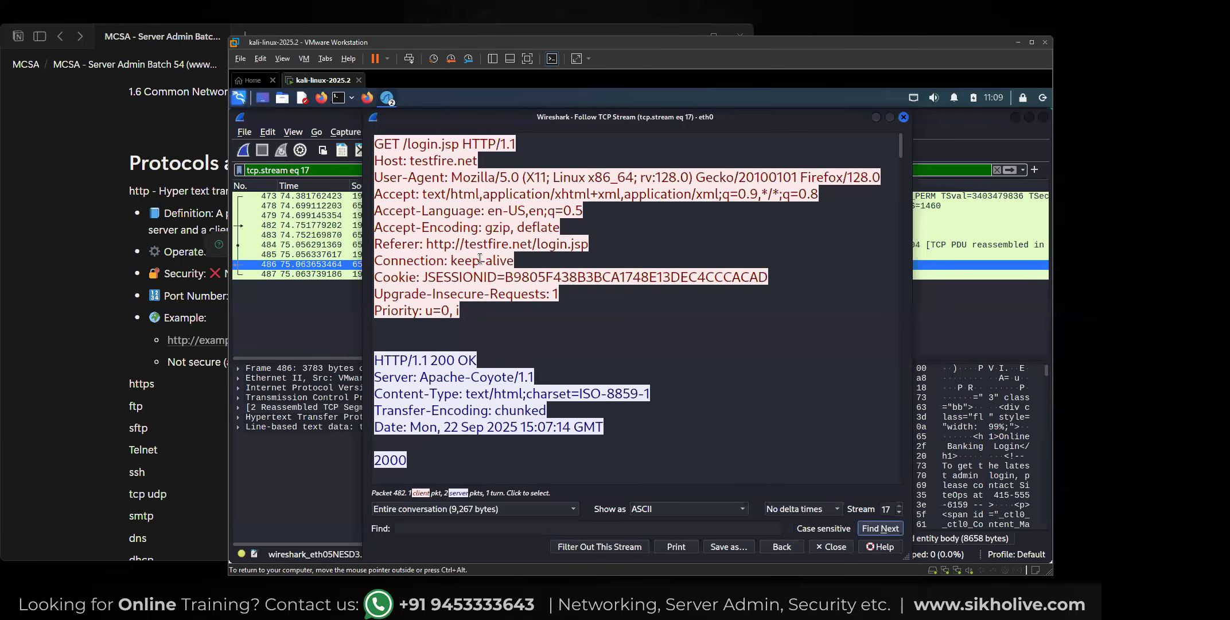
drag(453, 177, 830, 170)
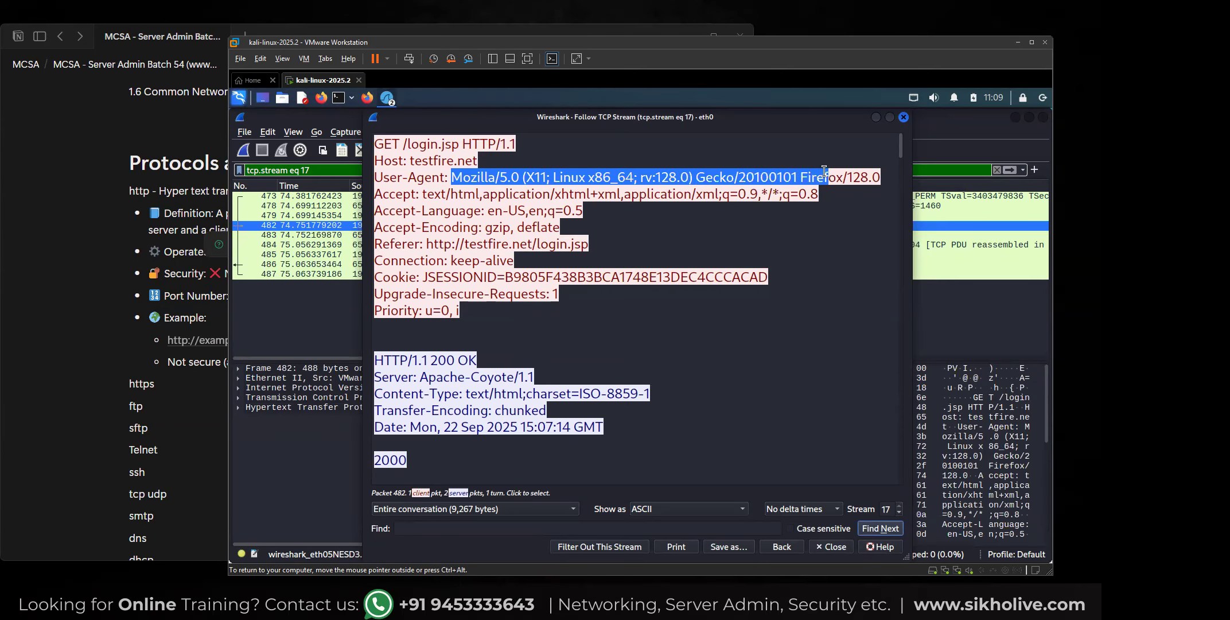
click(489, 278)
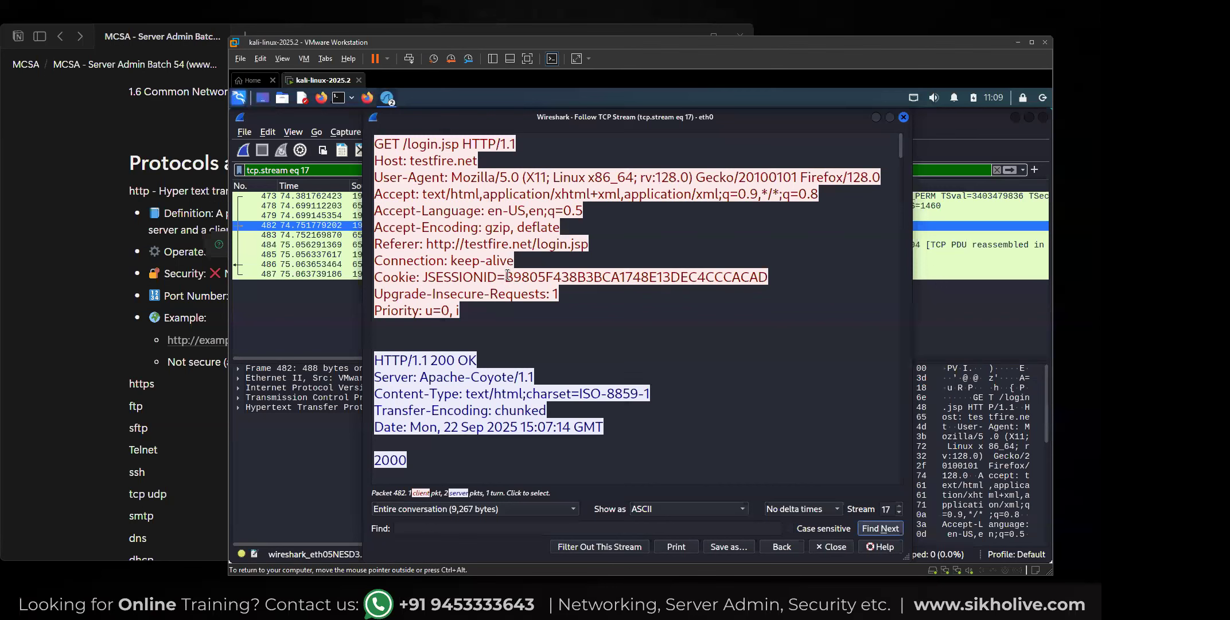
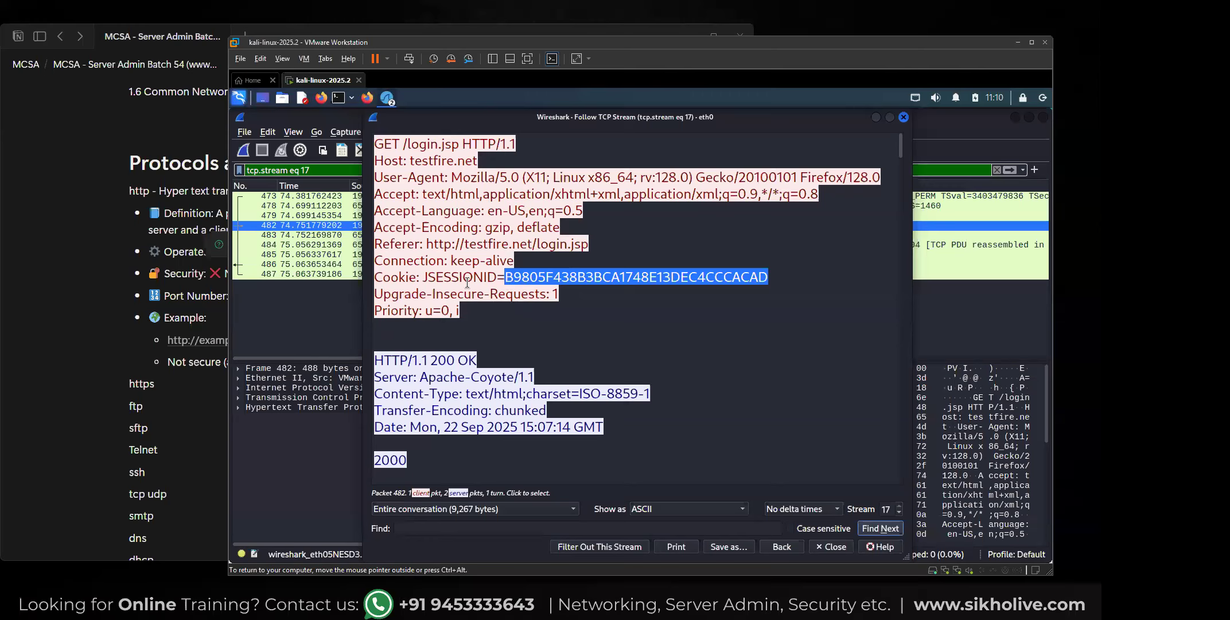
Clear the text selection on the session cookie value in the GET /login.jsp request headers.
click(518, 277)
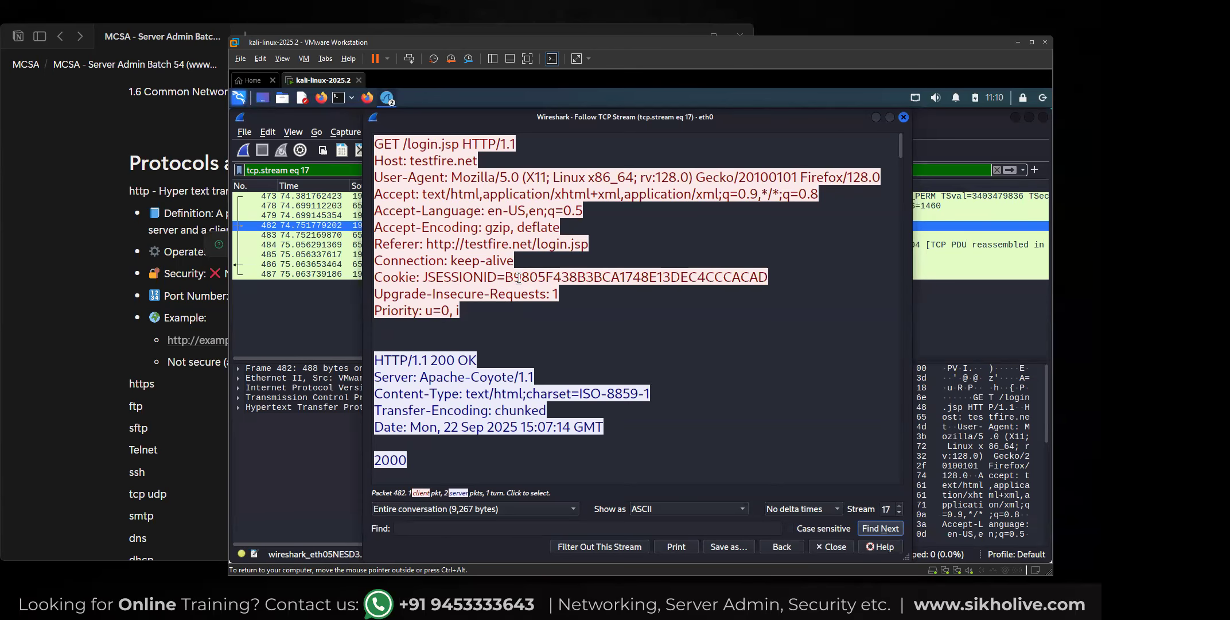
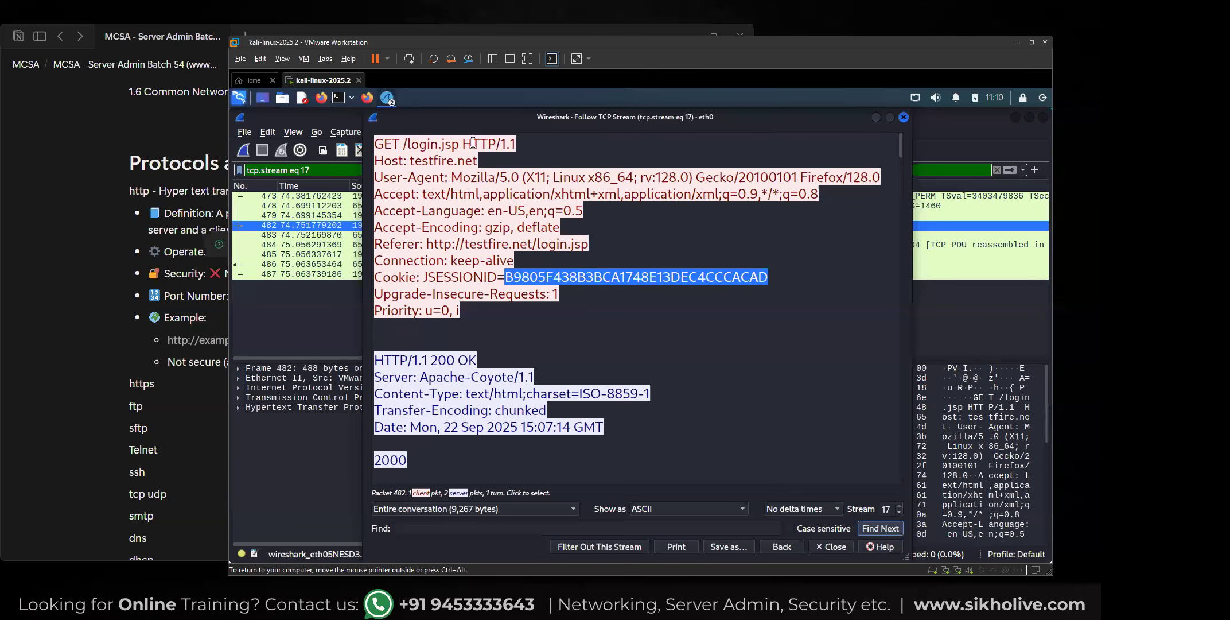
Highlight the HTTP protocol name in the GET /login.jsp request line and the JSESSIONID cookie value in its headers.
drag(463, 144, 500, 144)
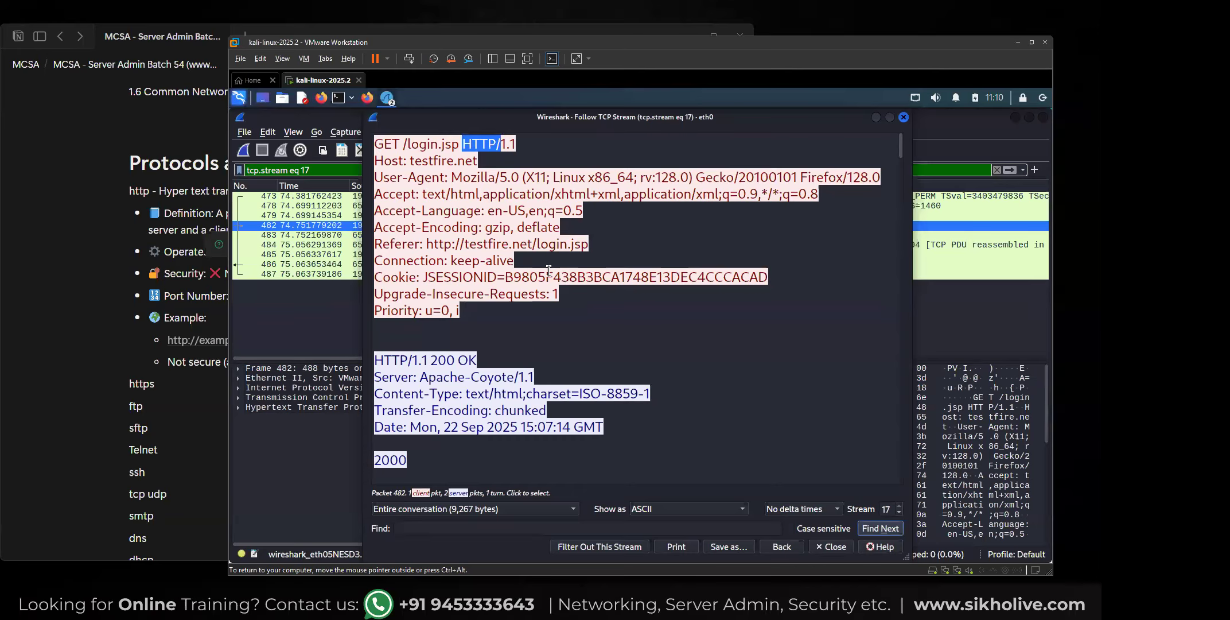
drag(503, 277, 766, 276)
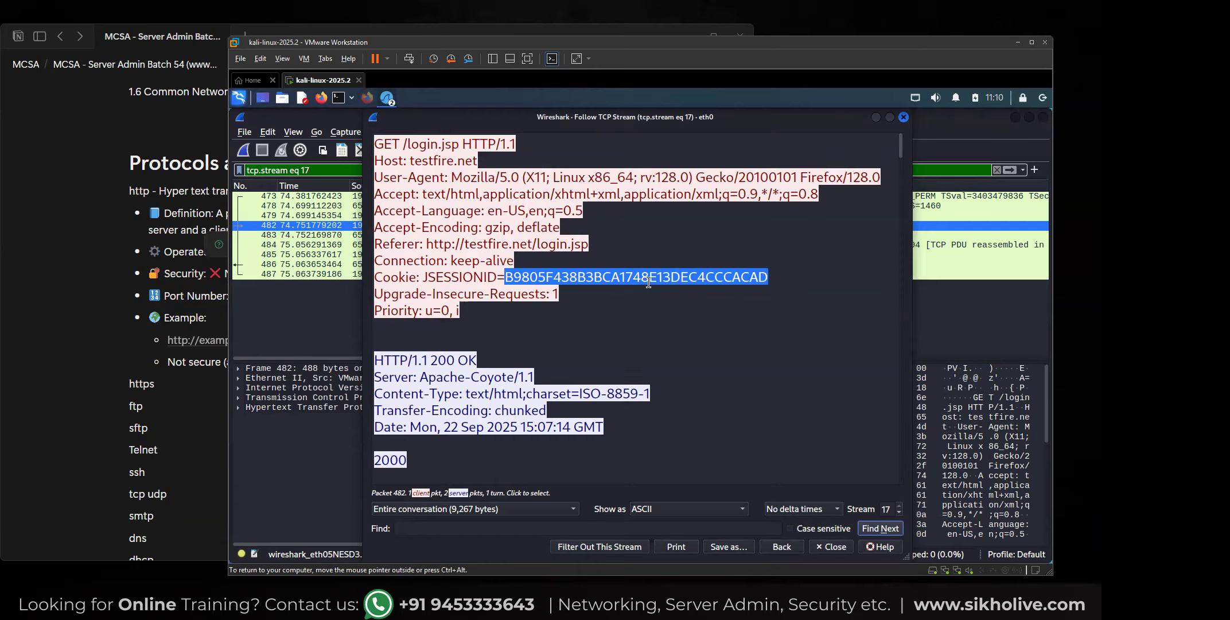
Switch to the Notion notes and paste the HTTPS definition, security and port 443 bullets below the https line.
click(904, 117)
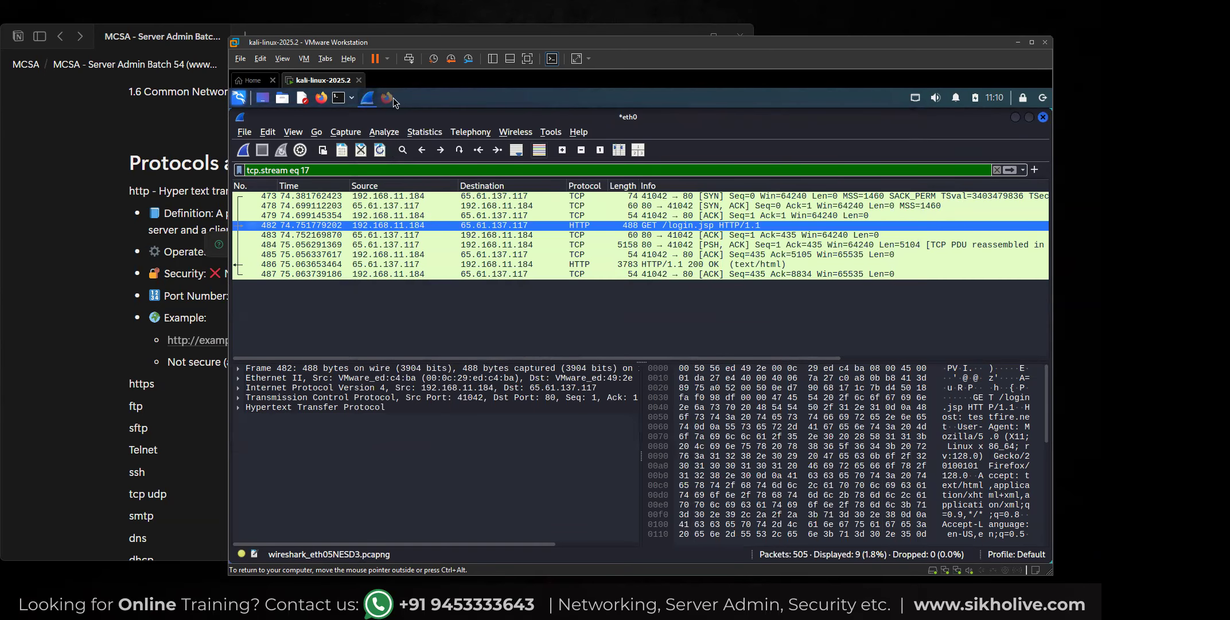
click(179, 217)
click(179, 217)
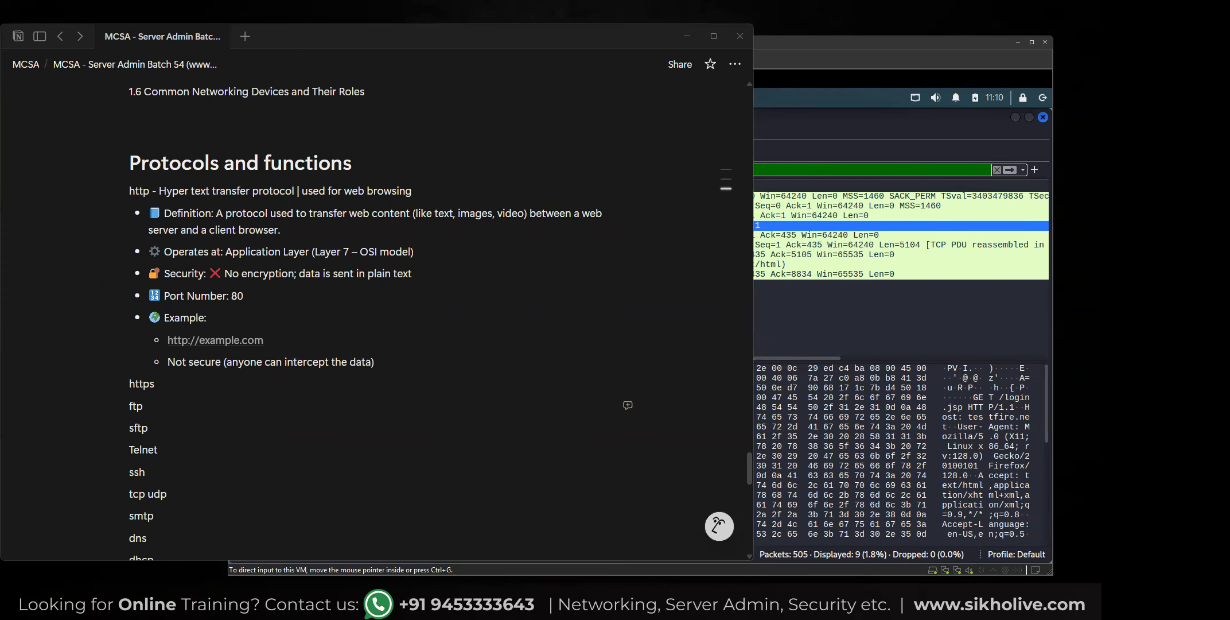
click(189, 389)
key(Return)
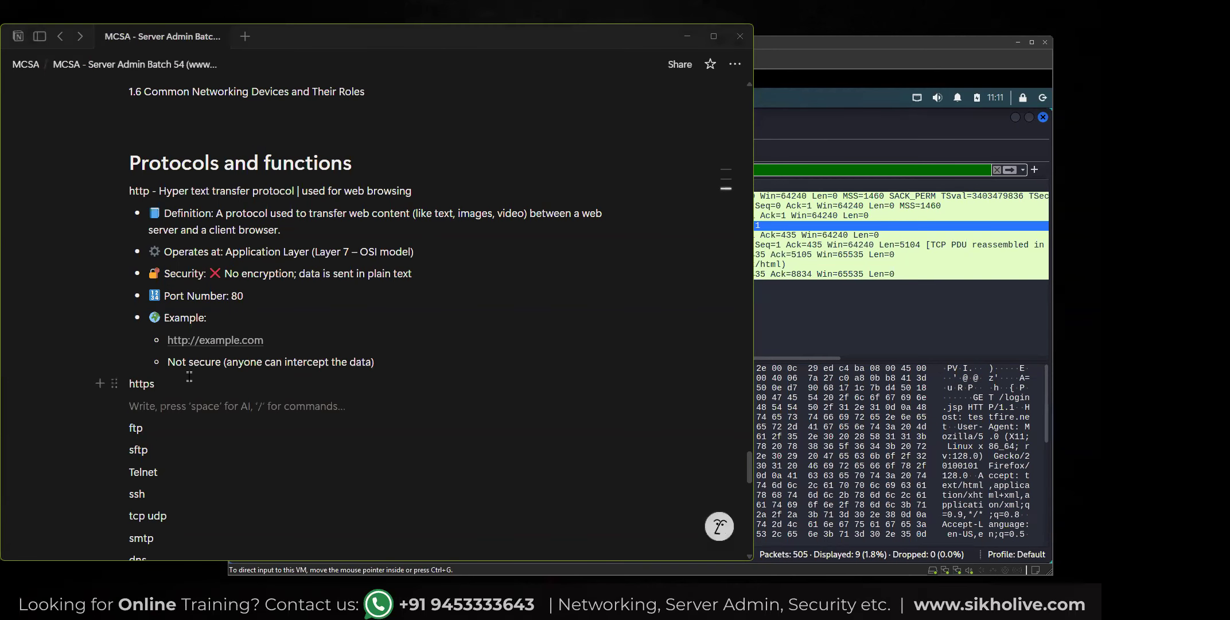
key(ctrl+v)
drag(226, 444, 286, 456)
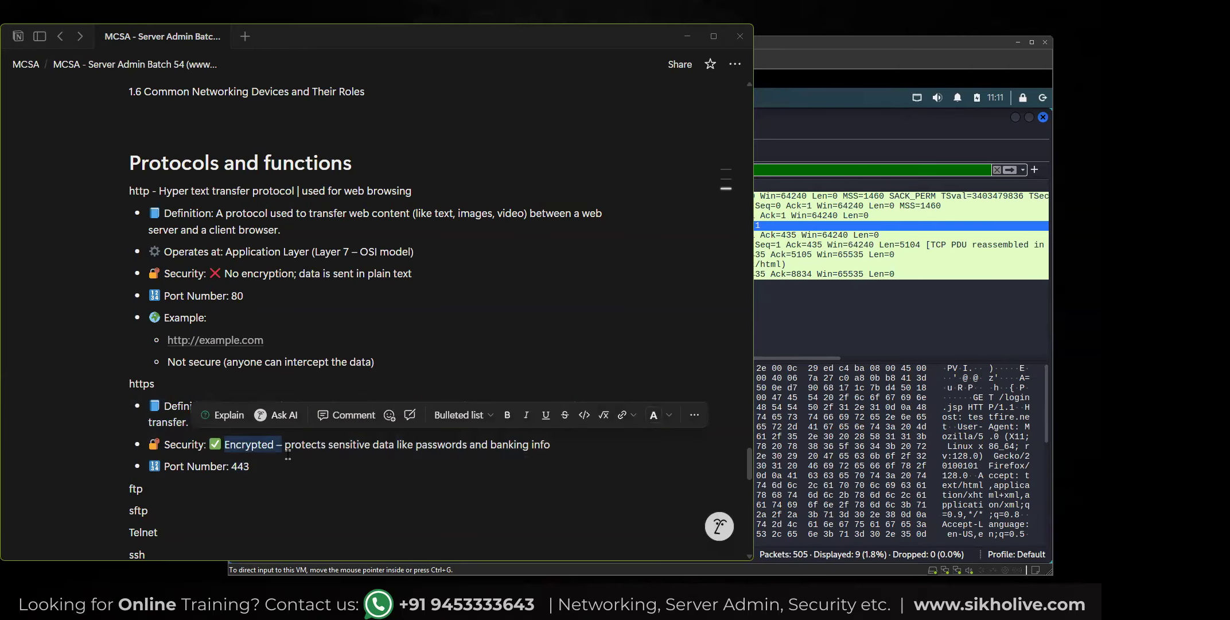
scroll(288, 453, down, 1)
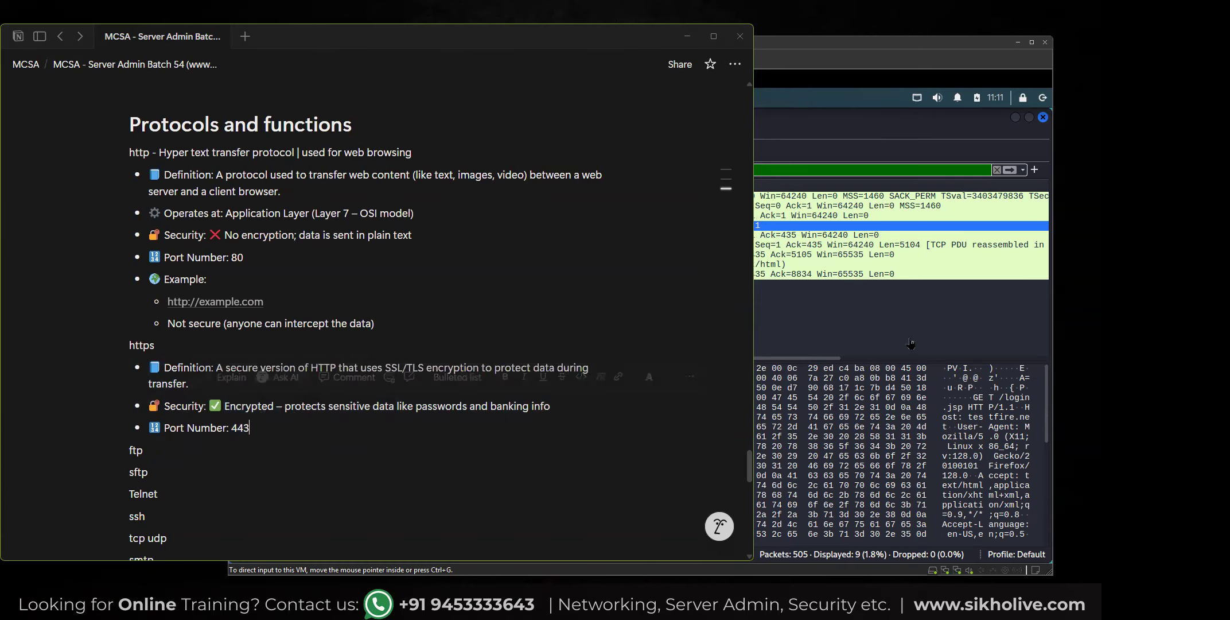
Switch back to Wireshark in the Kali VM and follow the TCP stream of packet 487.
click(860, 318)
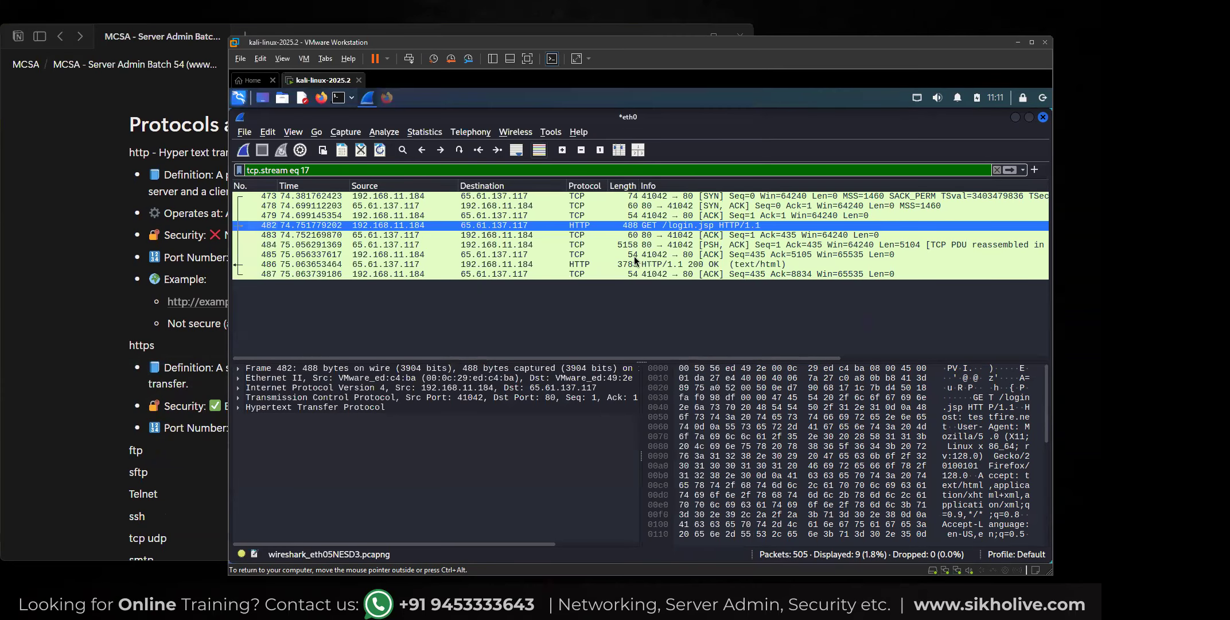
right_click(579, 273)
mouse_move(631, 444)
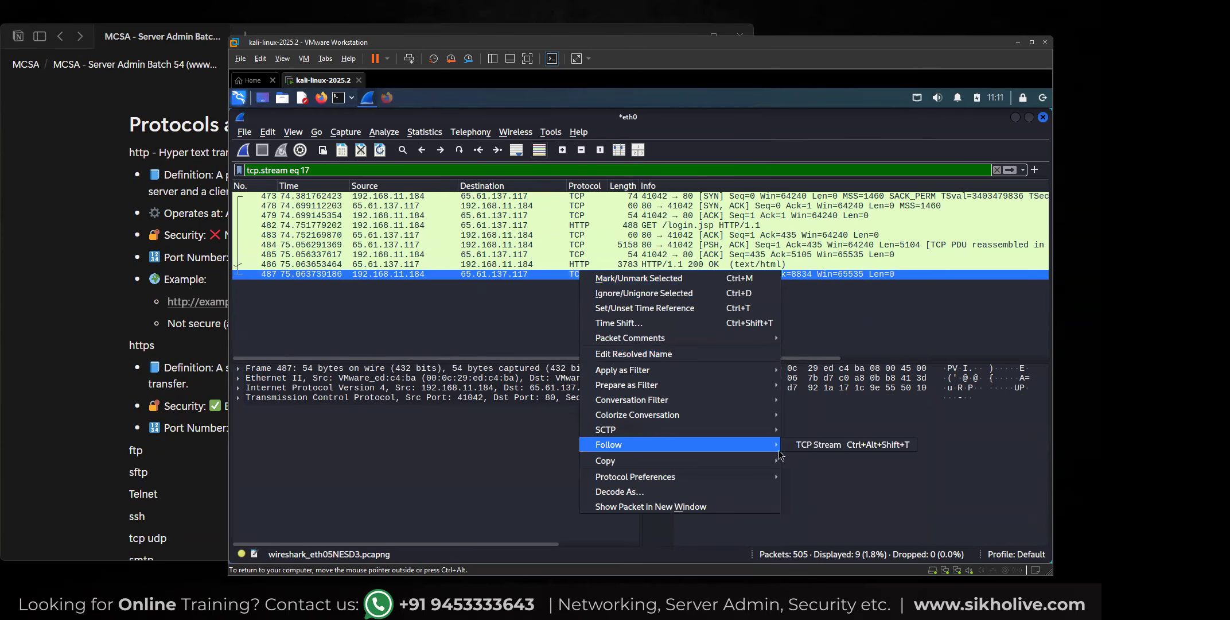
click(815, 445)
Examine the login form's username and password fields and its validation script in the stream, and close the stream window.
scroll(487, 275, down, 10)
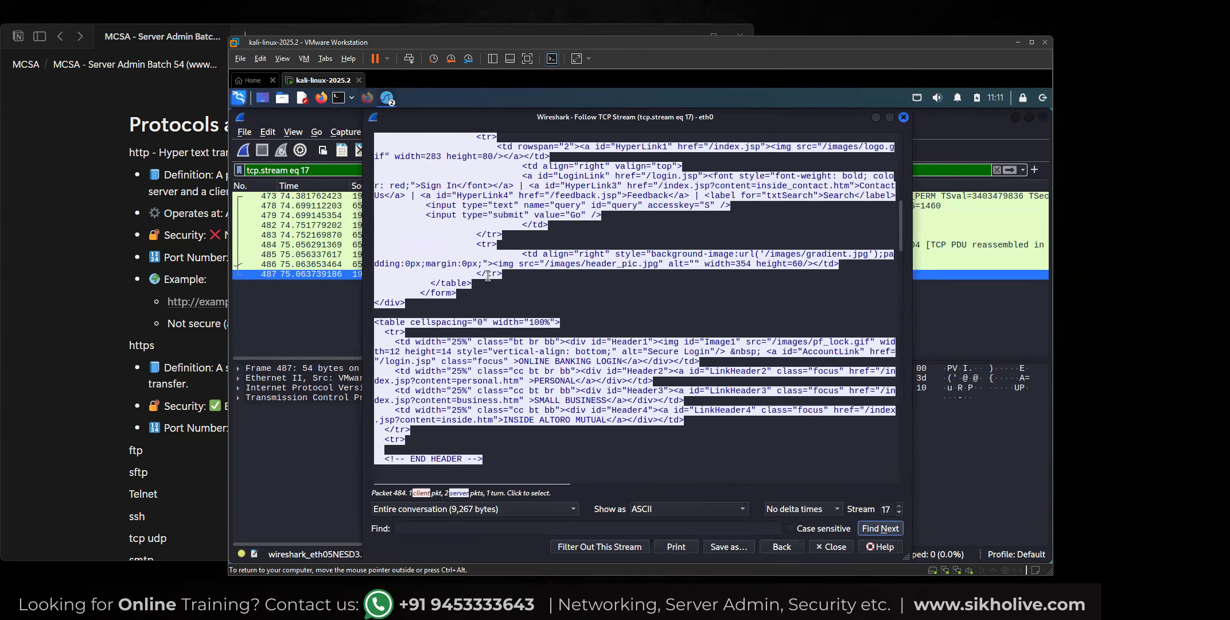
scroll(487, 275, down, 20)
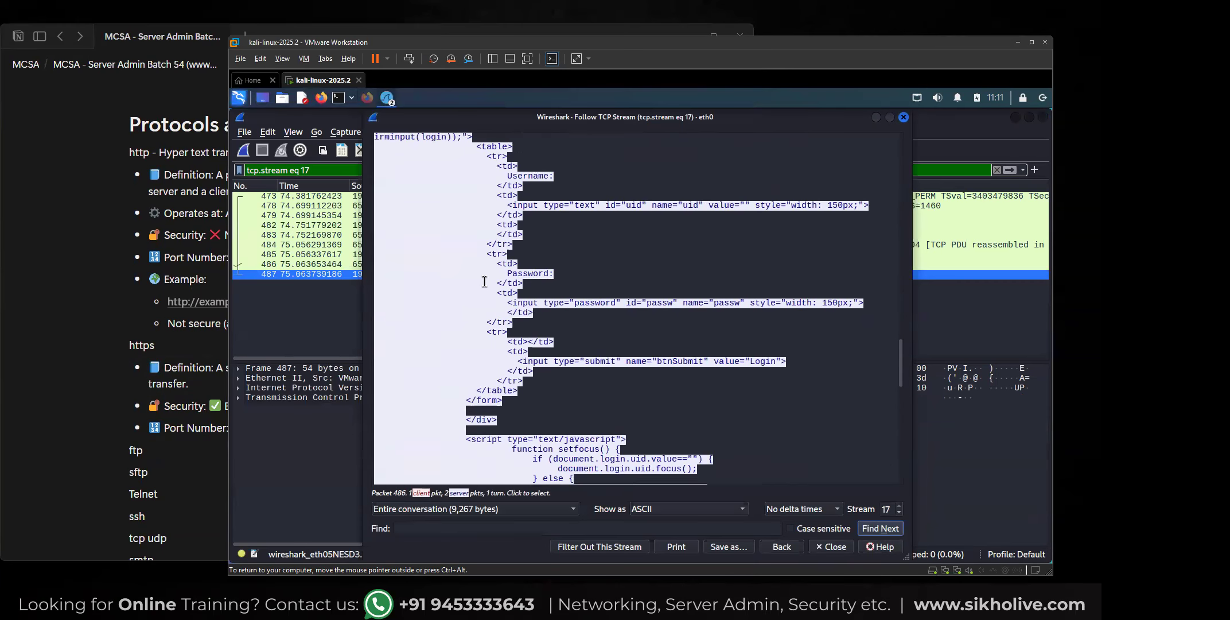
scroll(485, 281, down, 1)
scroll(474, 402, up, 12)
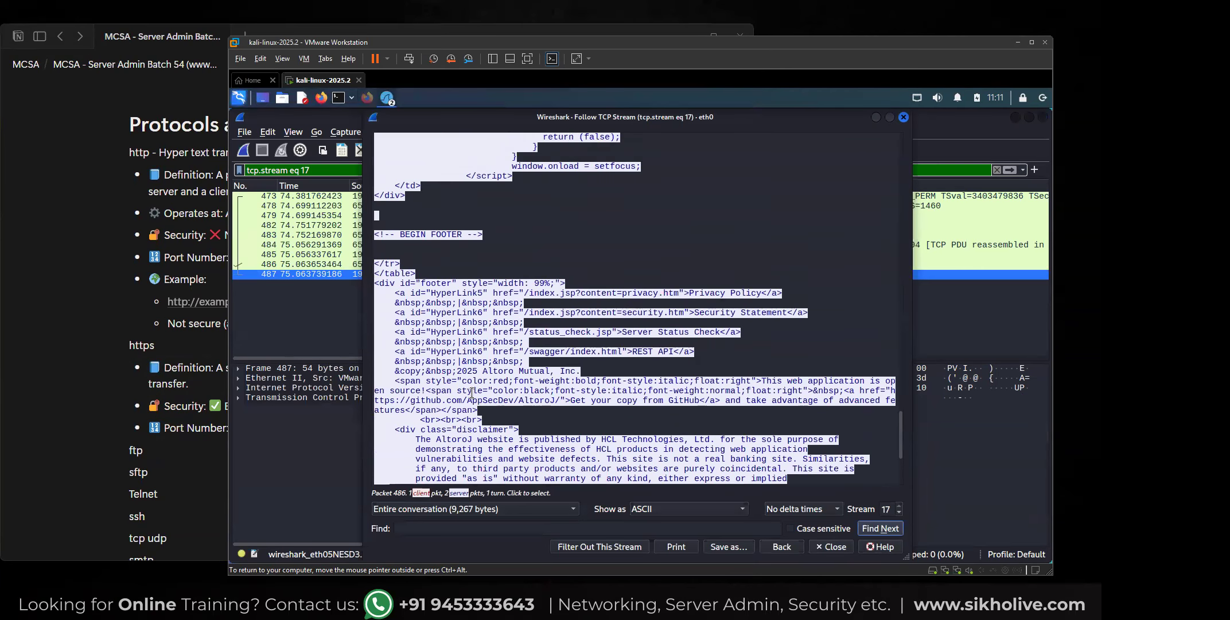
scroll(474, 375, up, 15)
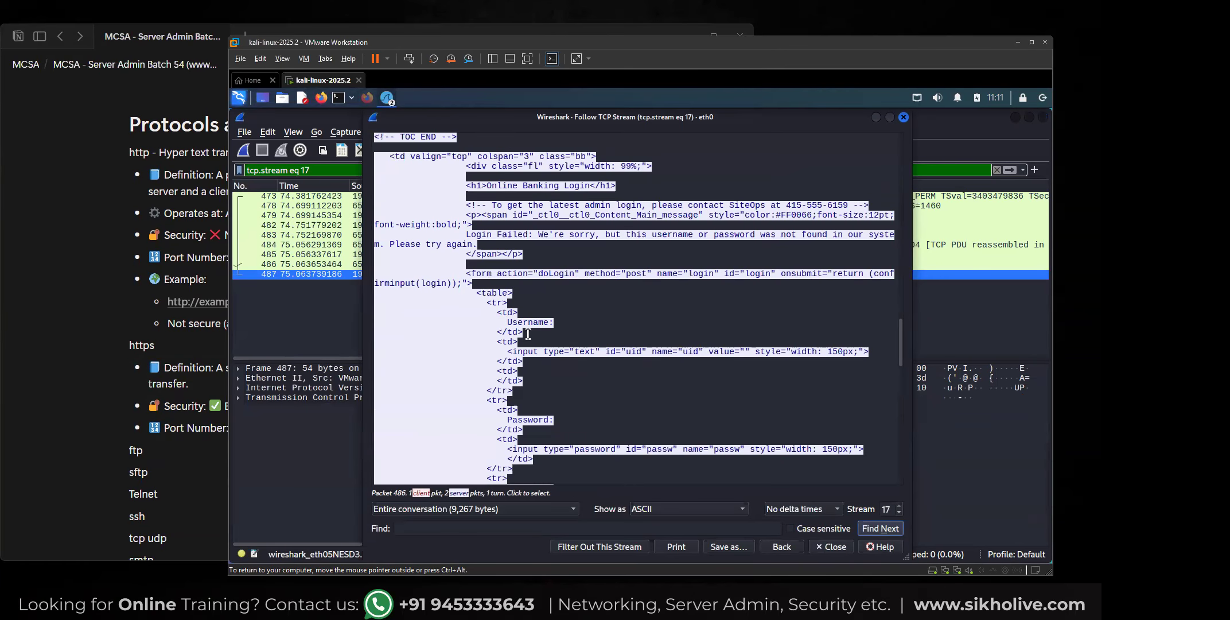
click(526, 325)
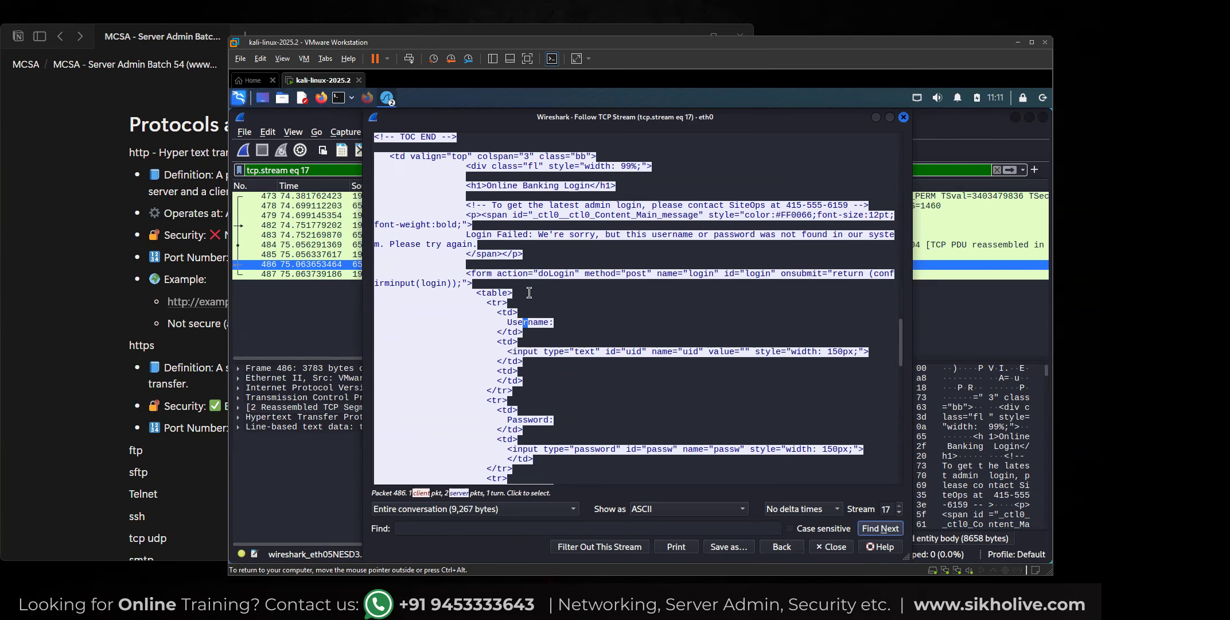
scroll(509, 303, down, 10)
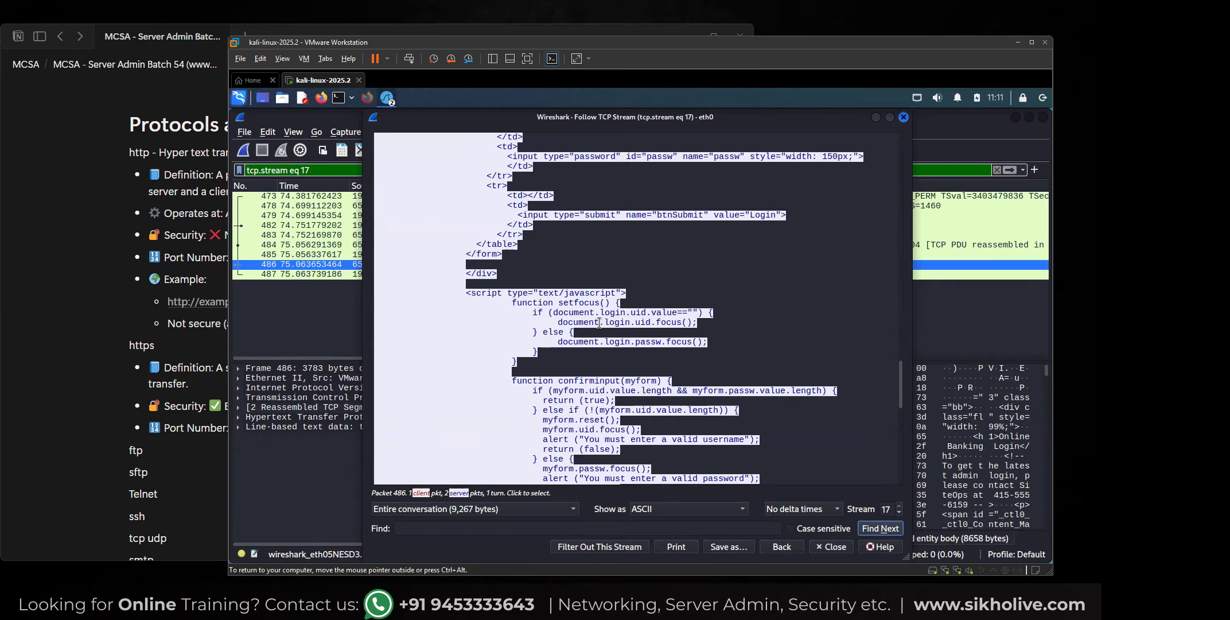
scroll(608, 347, down, 2)
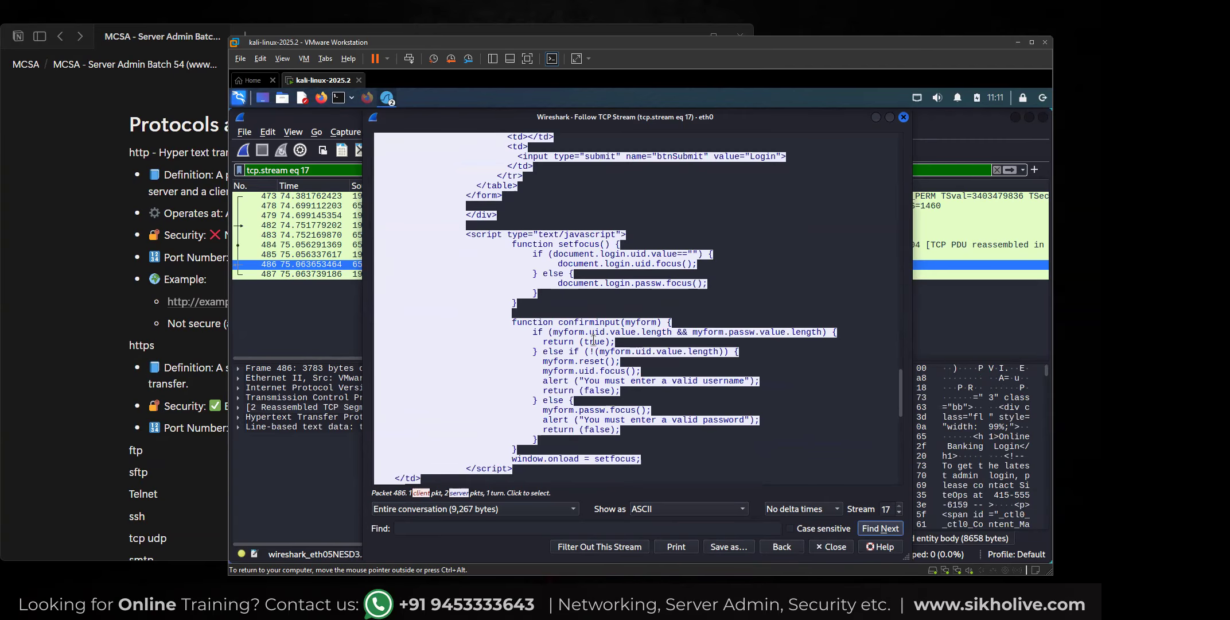
click(591, 338)
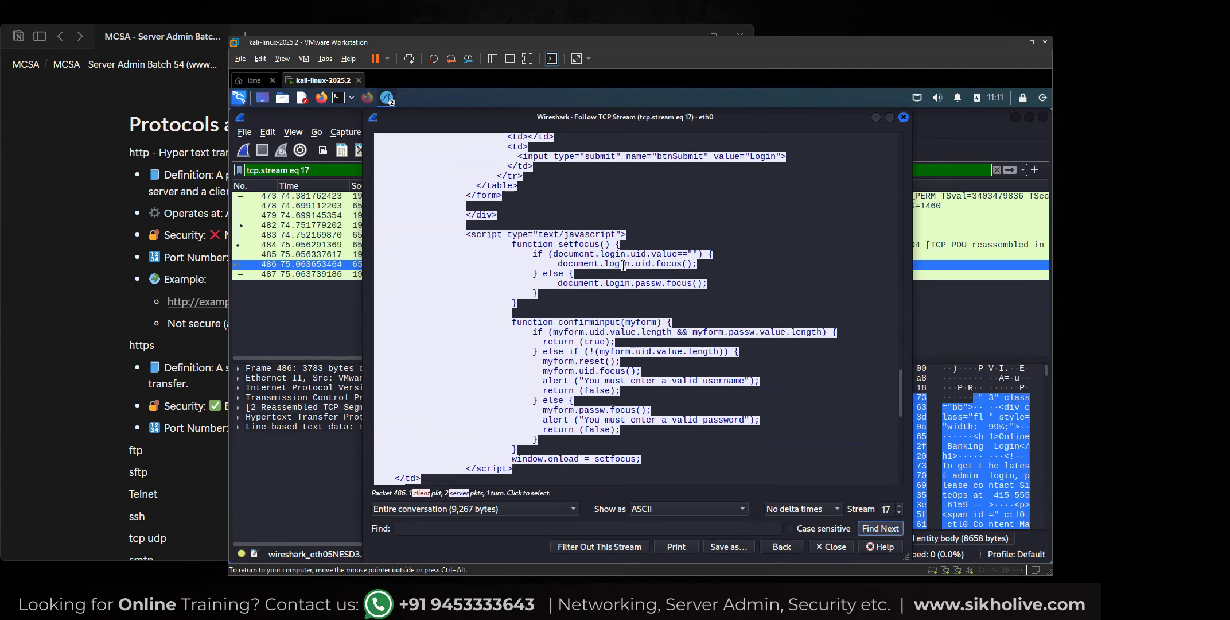
scroll(631, 332, up, 5)
scroll(631, 332, up, 3)
click(904, 117)
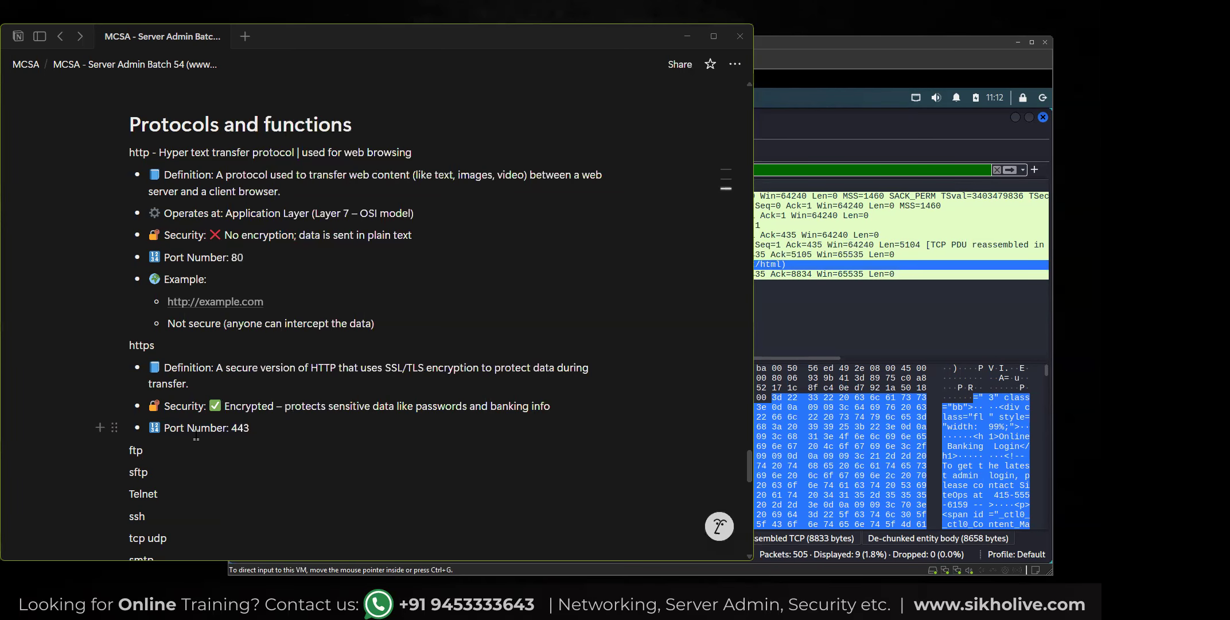
Return to the Notion notes and highlight the HTTP and HTTPS port numbers, plus the whole https section.
click(214, 433)
double_click(234, 256)
double_click(243, 428)
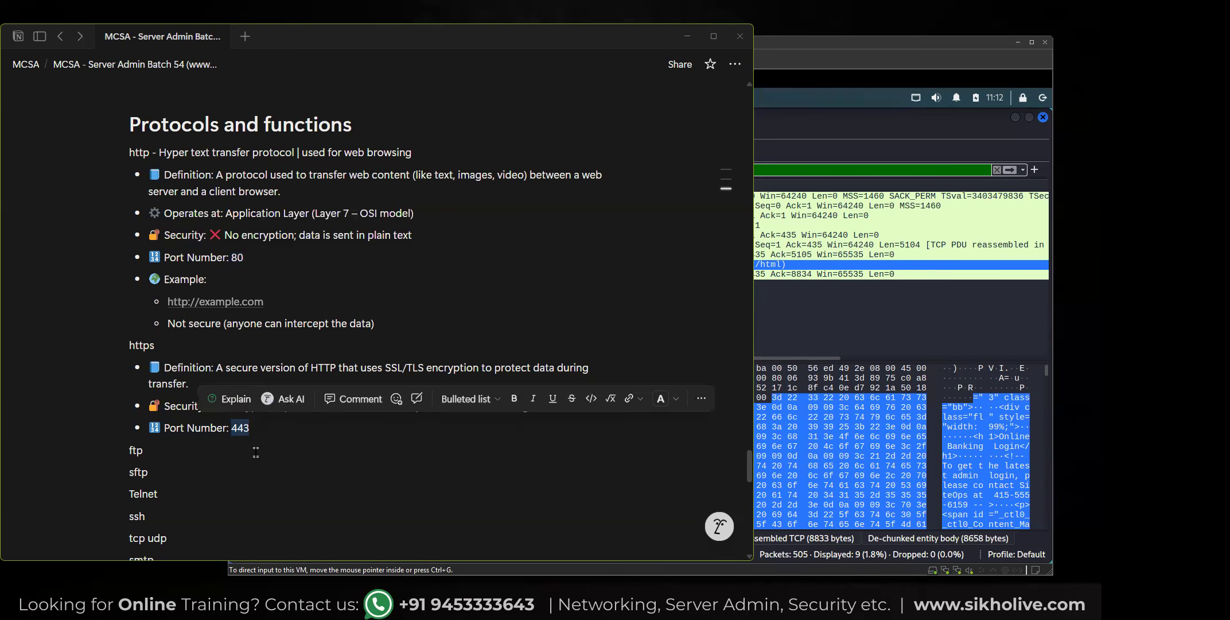
click(256, 428)
drag(256, 428, 149, 366)
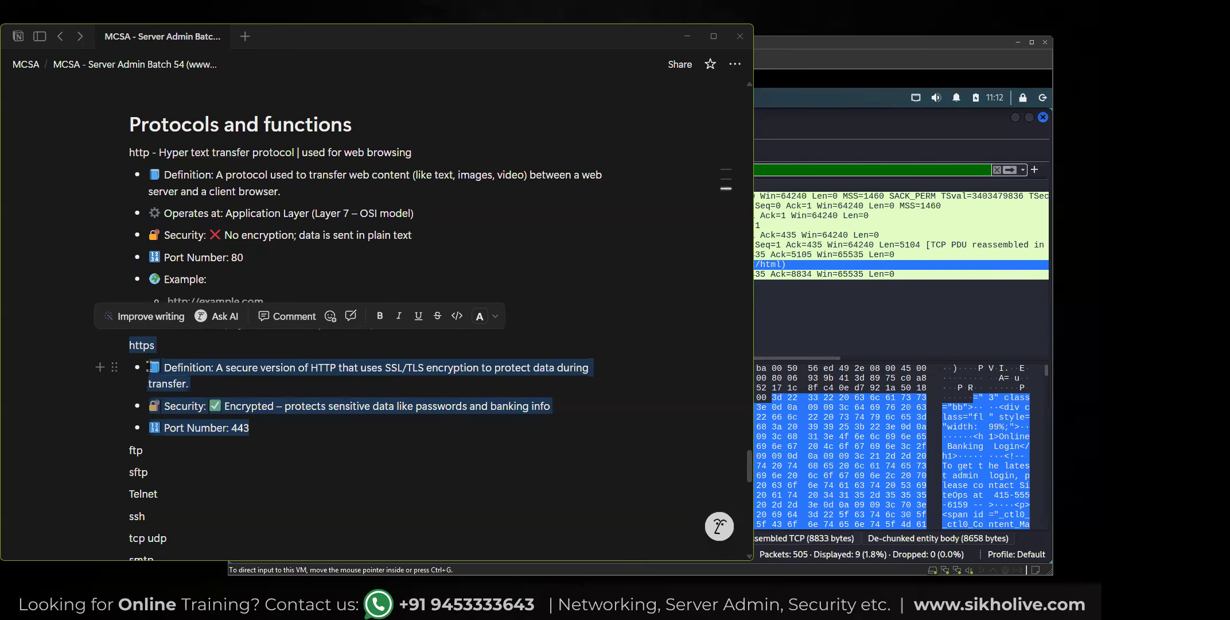
click(158, 346)
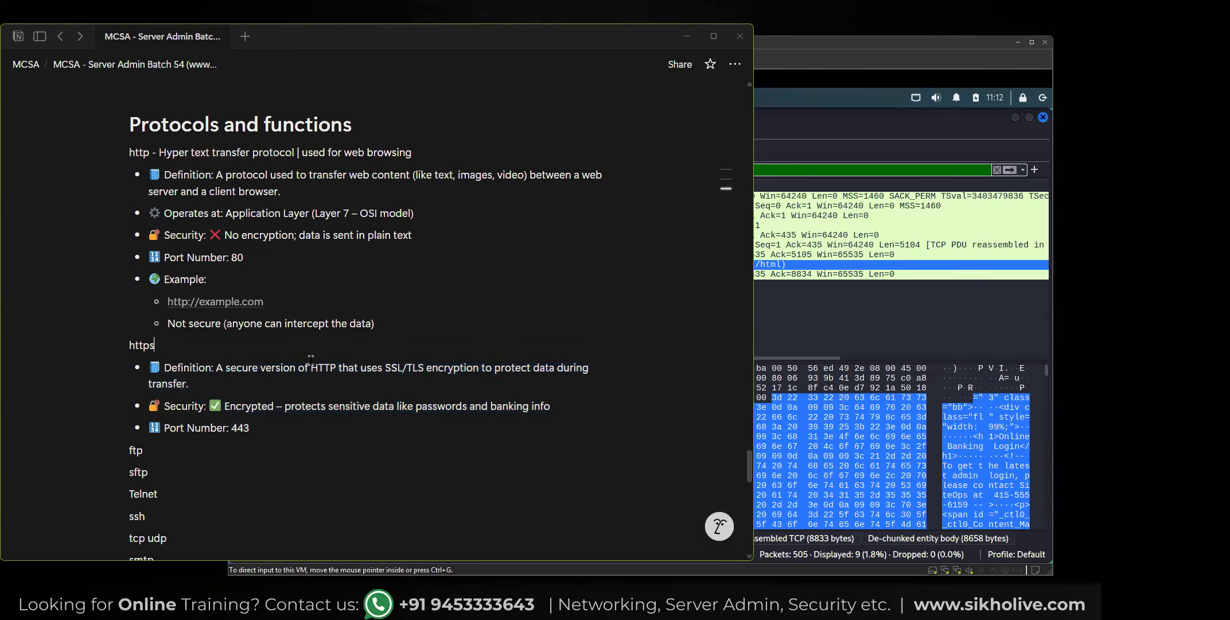
Highlight the term SSL/TLS in the HTTPS definition.
click(340, 367)
drag(384, 369, 423, 369)
click(386, 369)
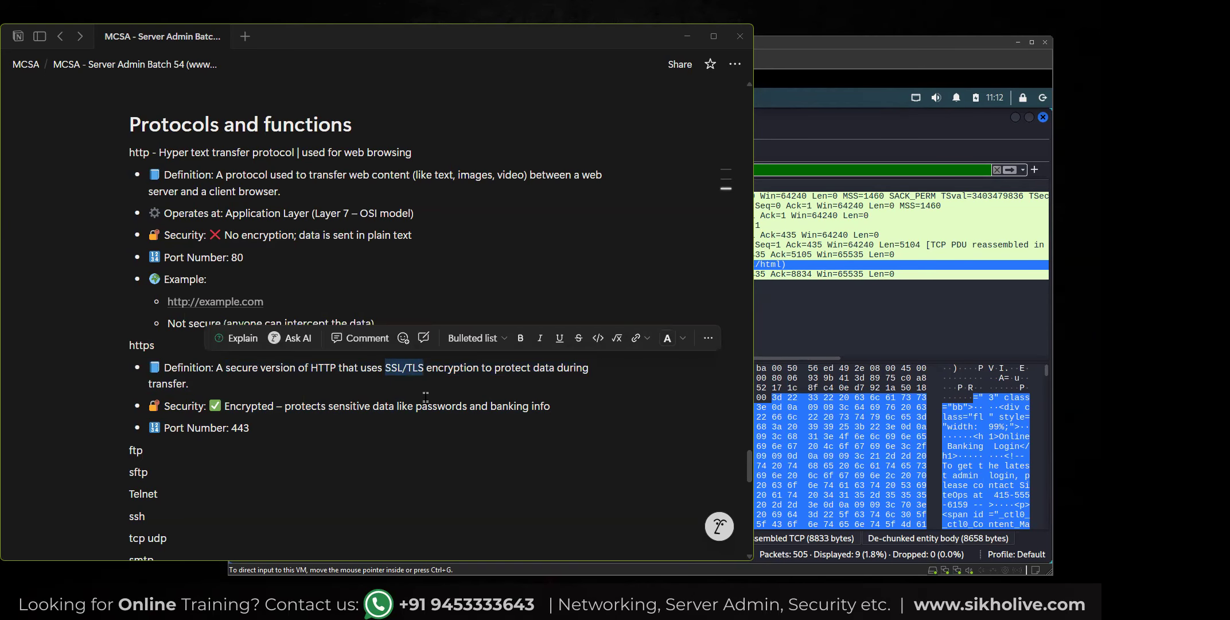
click(407, 383)
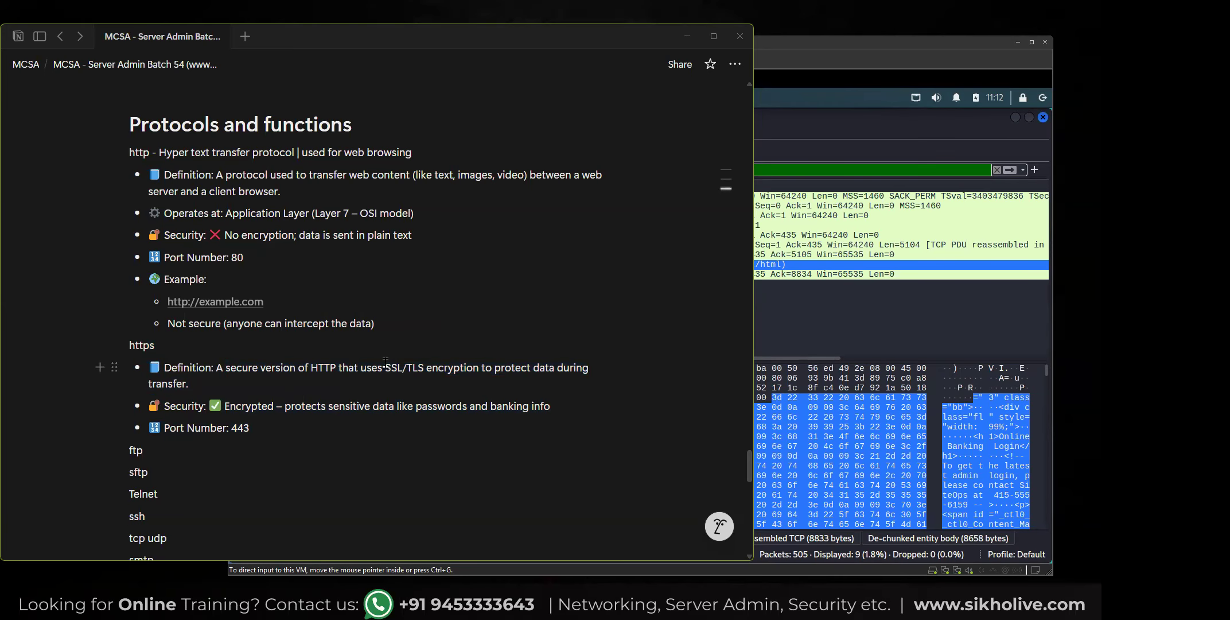
drag(385, 367, 404, 367)
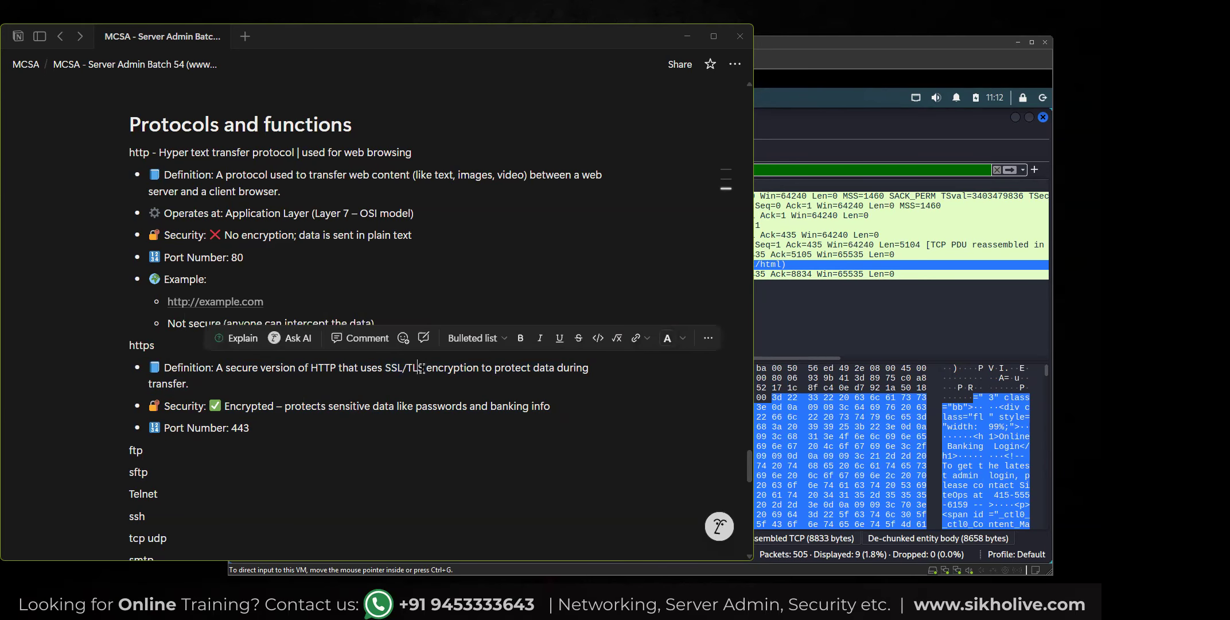
click(425, 370)
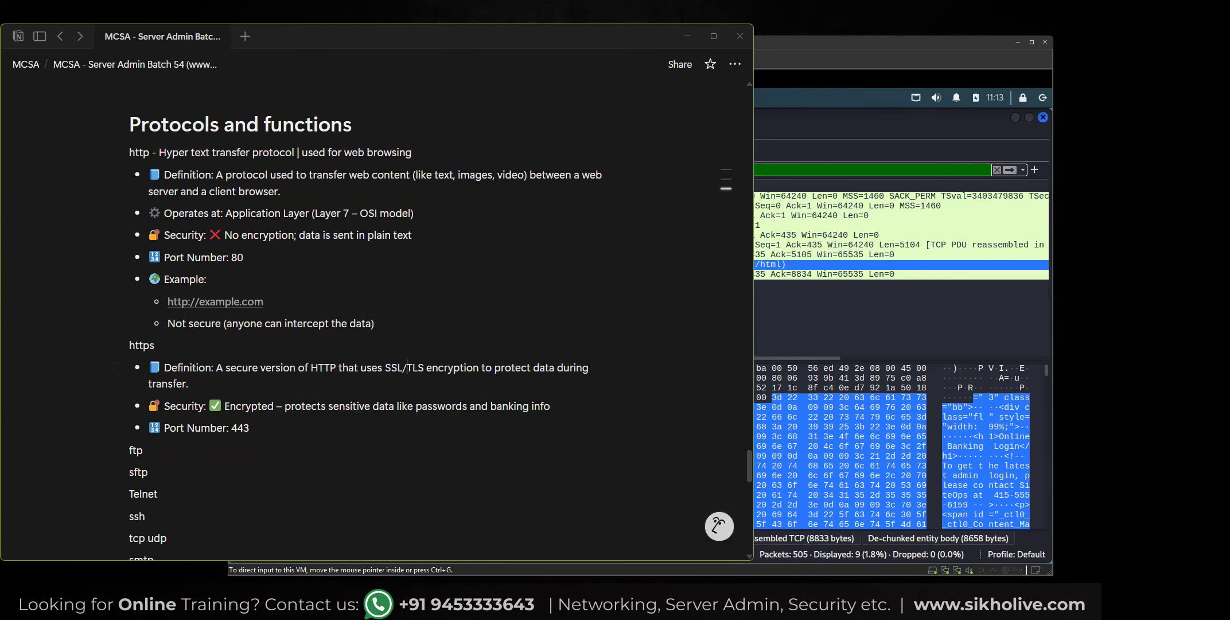
Append ": -" to the ftp entry and add an empty line below it.
scroll(224, 425, down, 3)
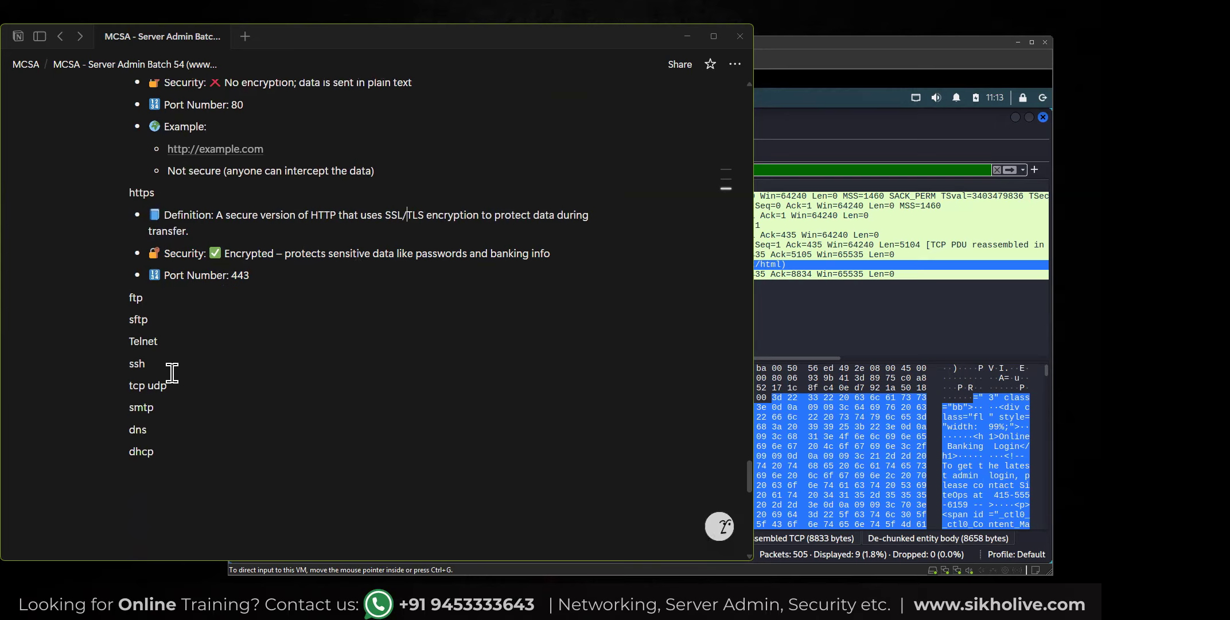
click(151, 296)
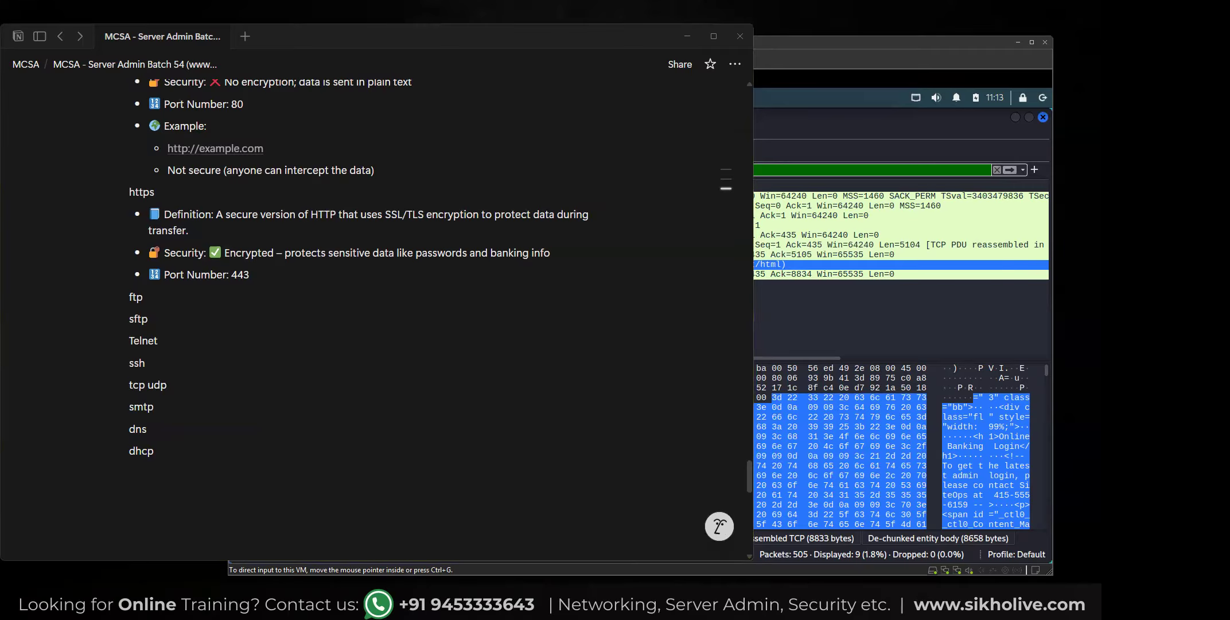
click(164, 297)
text(: -)
key(Return)
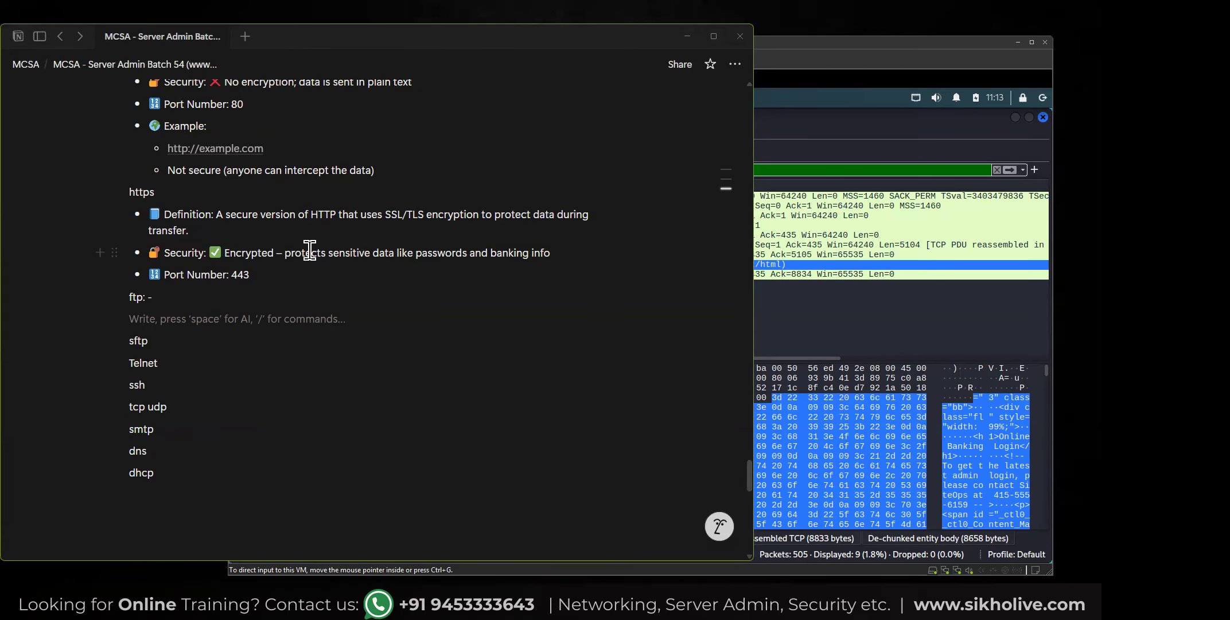
Paste the FTP (File Transfer Protocol) notes, covering definition, security, ports 21 and 20 and use case, below the ftp line.
click(170, 297)
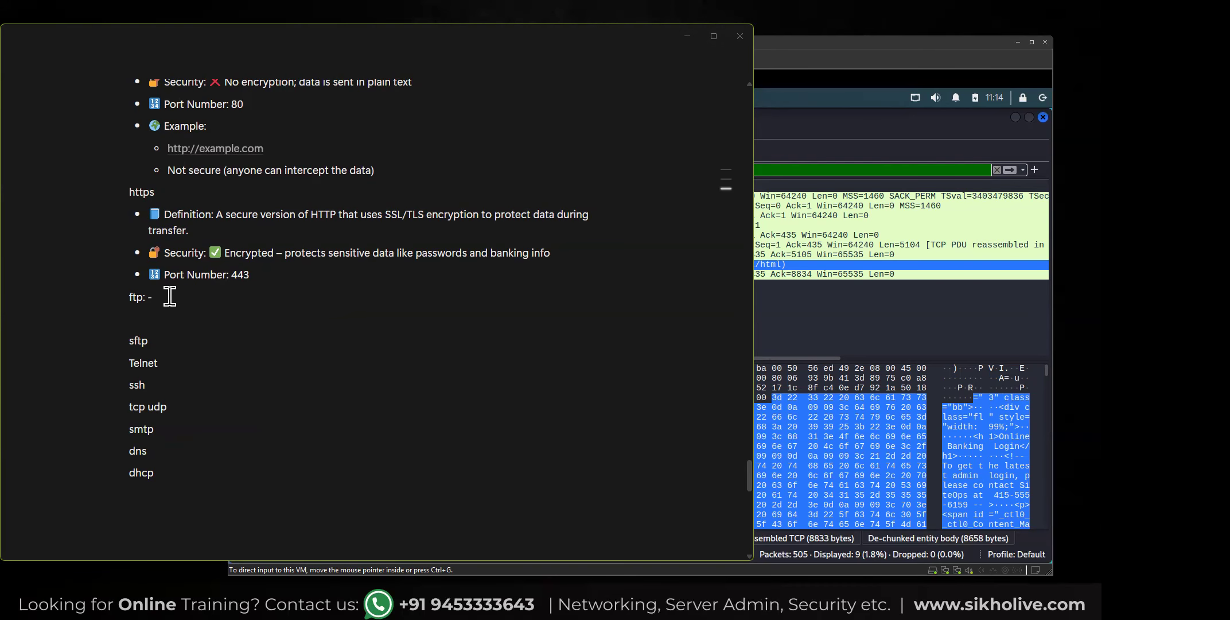
text(up)
key(BackSpace)
key(BackSpace)
key(BackSpace)
key(BackSpace)
key(BackSpace)
key(BackSpace)
key(Return)
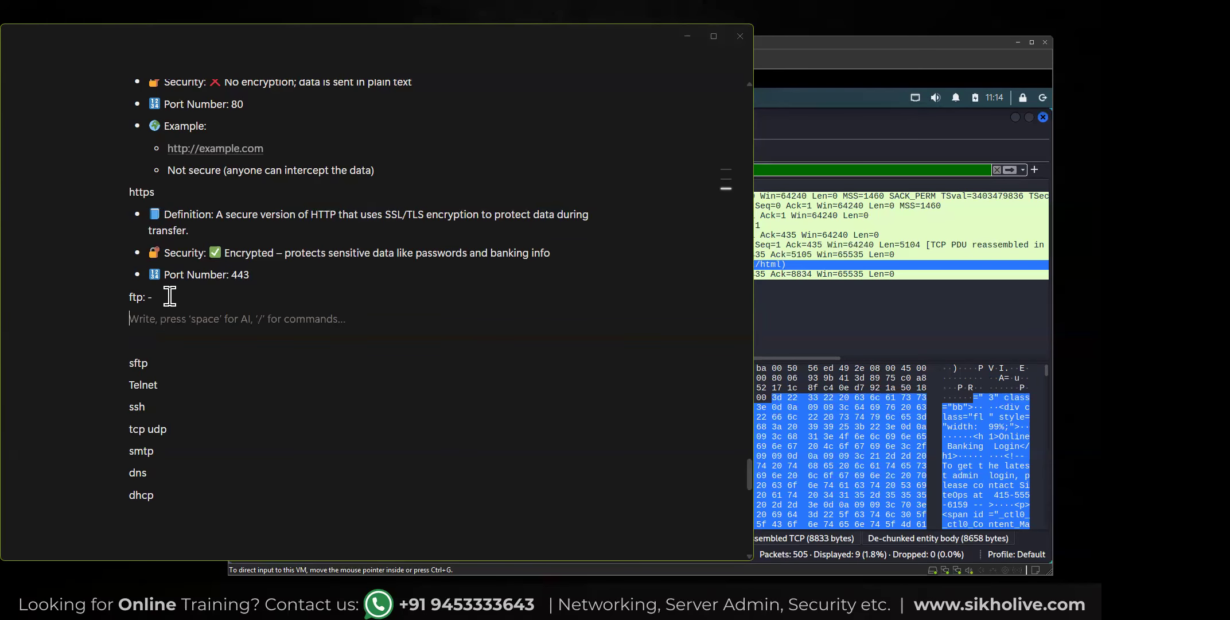
key(ctrl+v)
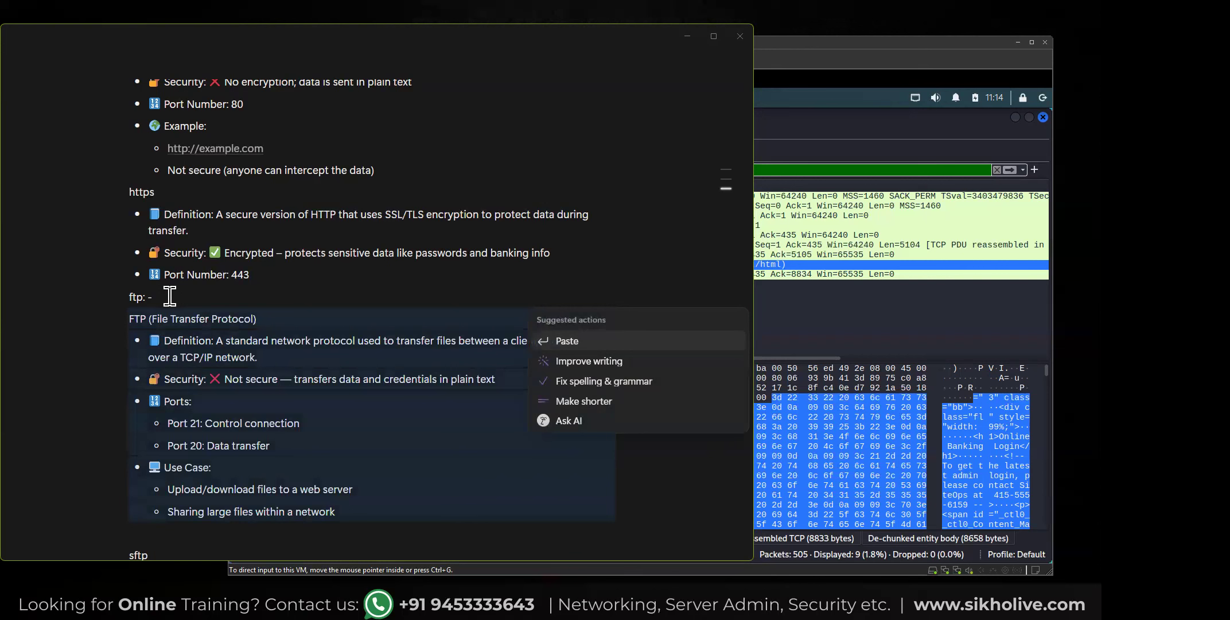
click(301, 443)
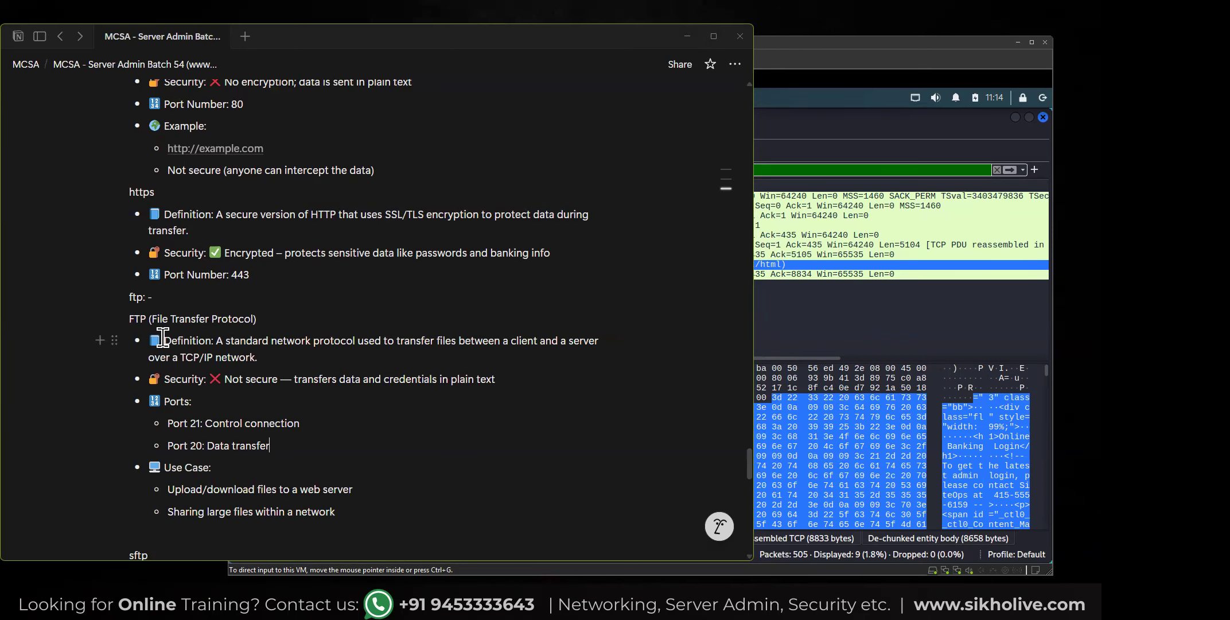
Extend the sftp entry with "| secure file transfer protocol |".
scroll(163, 338, down, 3)
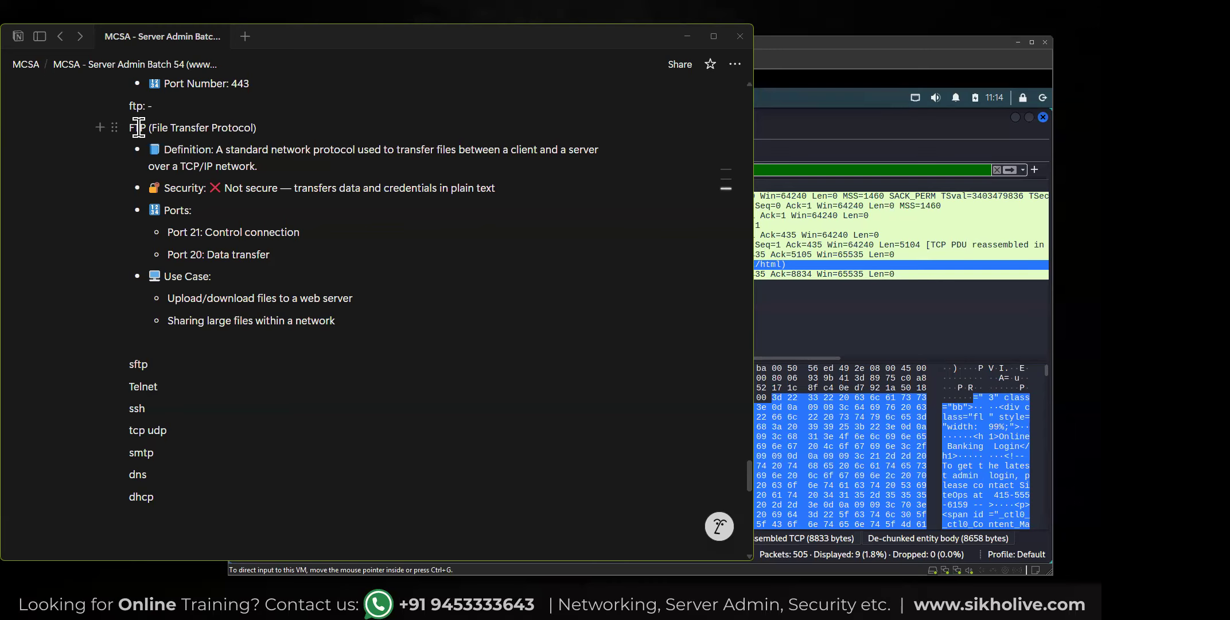
click(168, 362)
text(|)
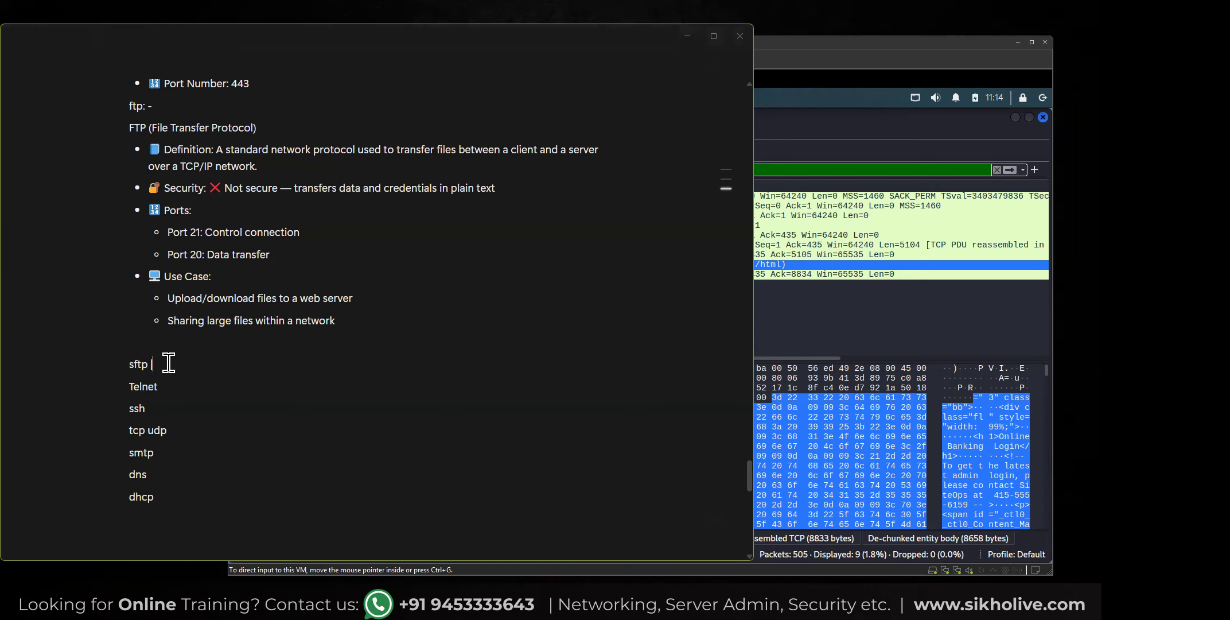
text( secure file transfer protocol |)
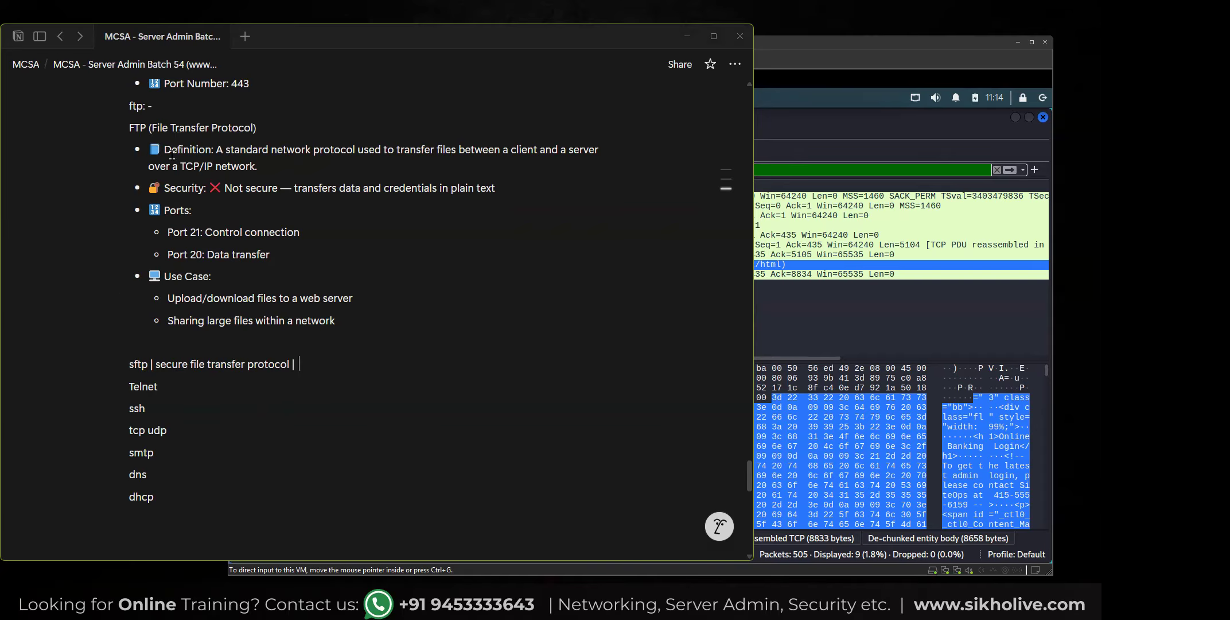
Highlight the "sftp | secure file transfer protocol |" line, then clear the selection.
drag(129, 129, 202, 127)
scroll(202, 127, up, 1)
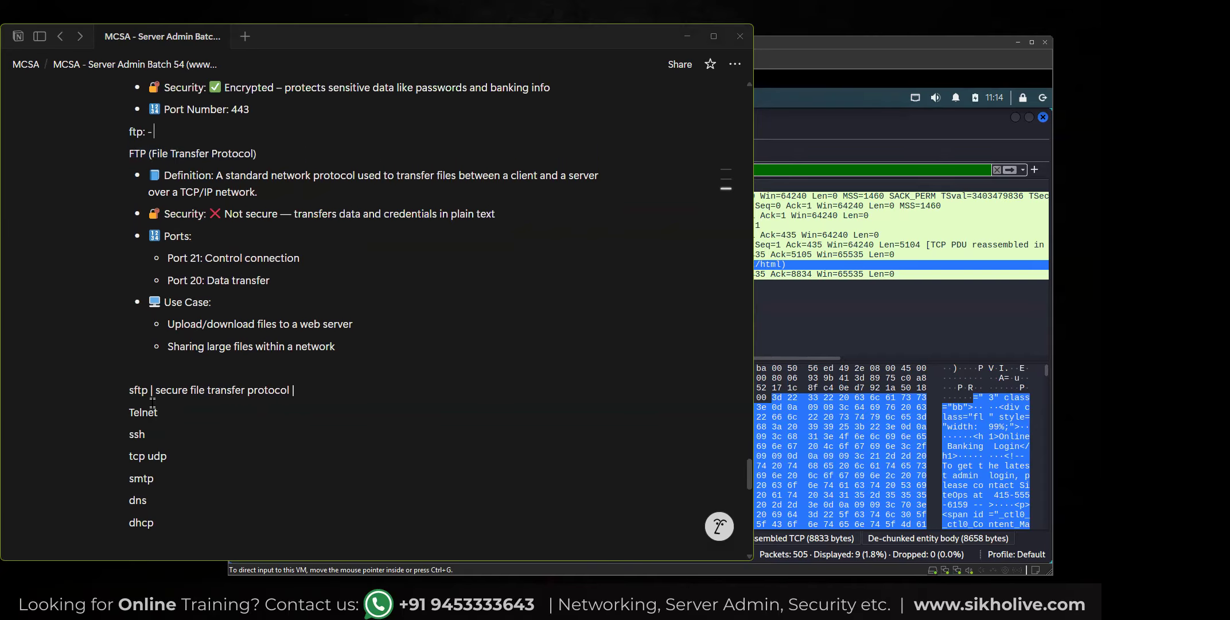
drag(130, 391, 296, 390)
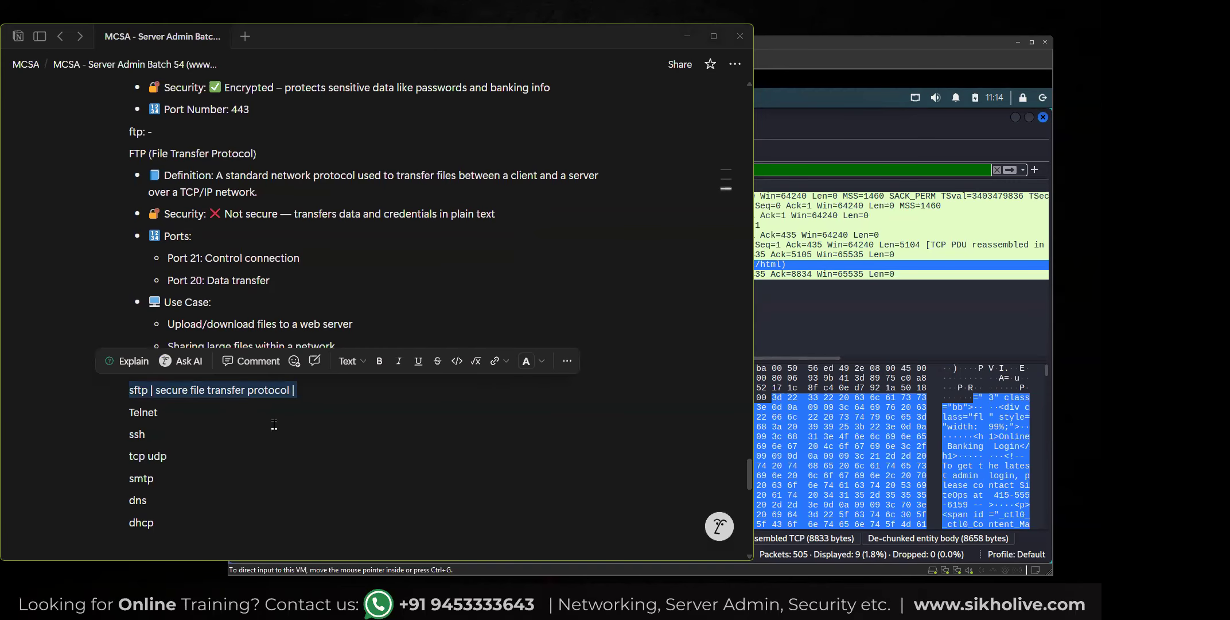
click(236, 304)
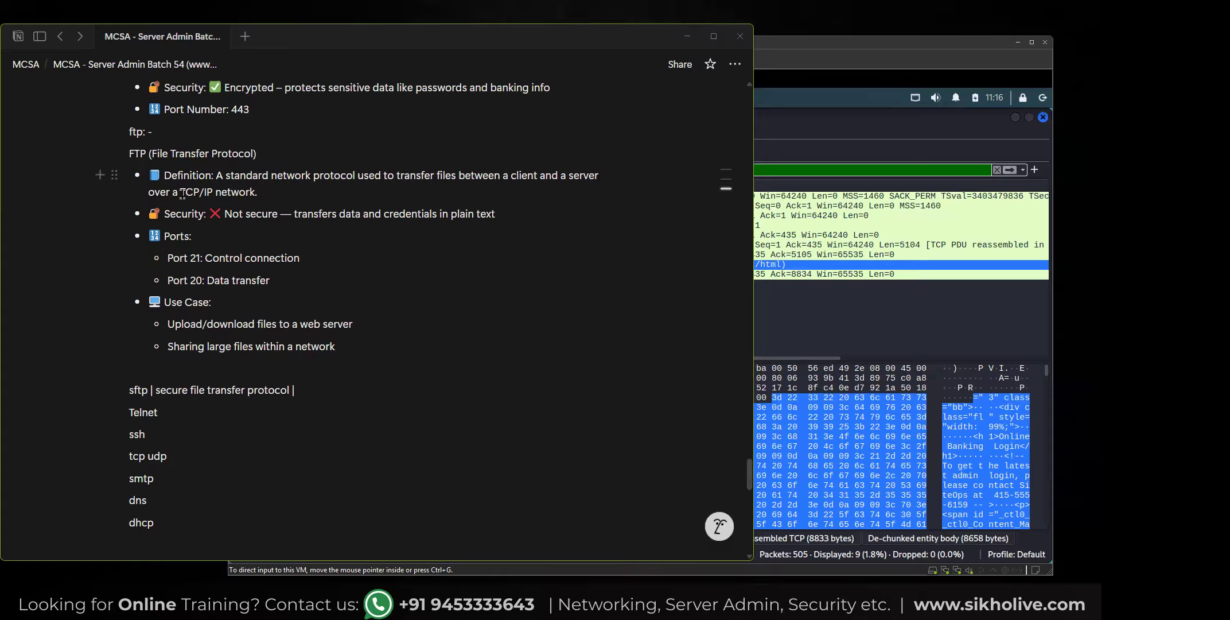
Highlight the FTP (File Transfer Protocol) heading and the "Port 21: Control connection" line in the FTP notes.
drag(129, 153, 244, 154)
click(228, 257)
drag(267, 152, 121, 147)
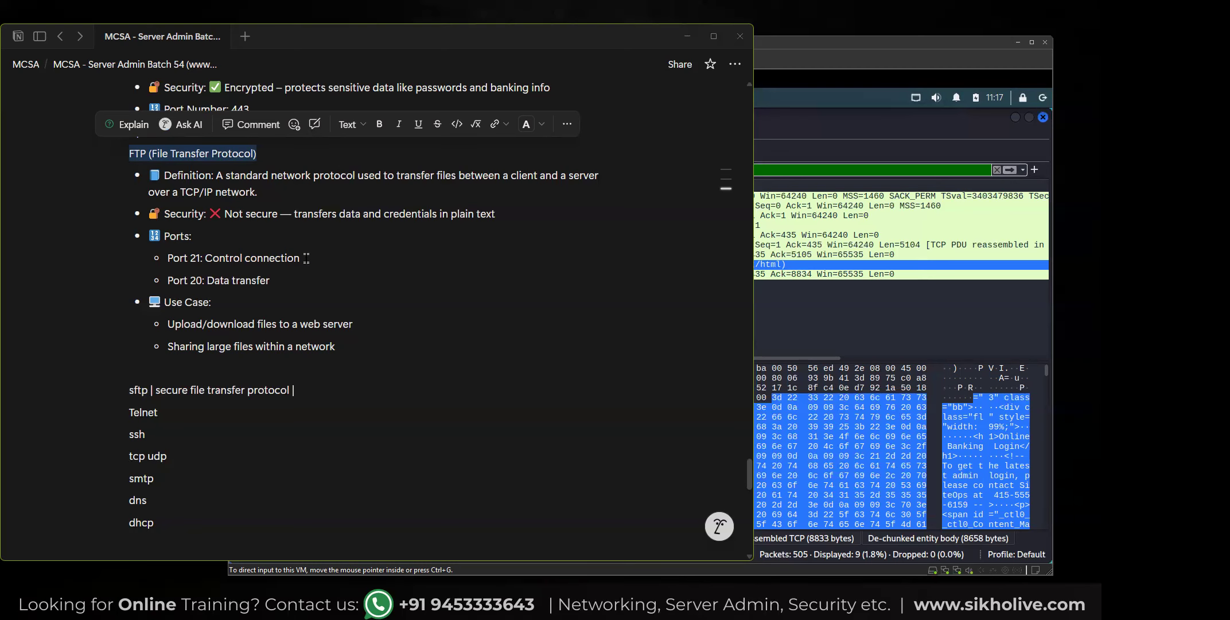
drag(304, 257, 171, 260)
click(294, 280)
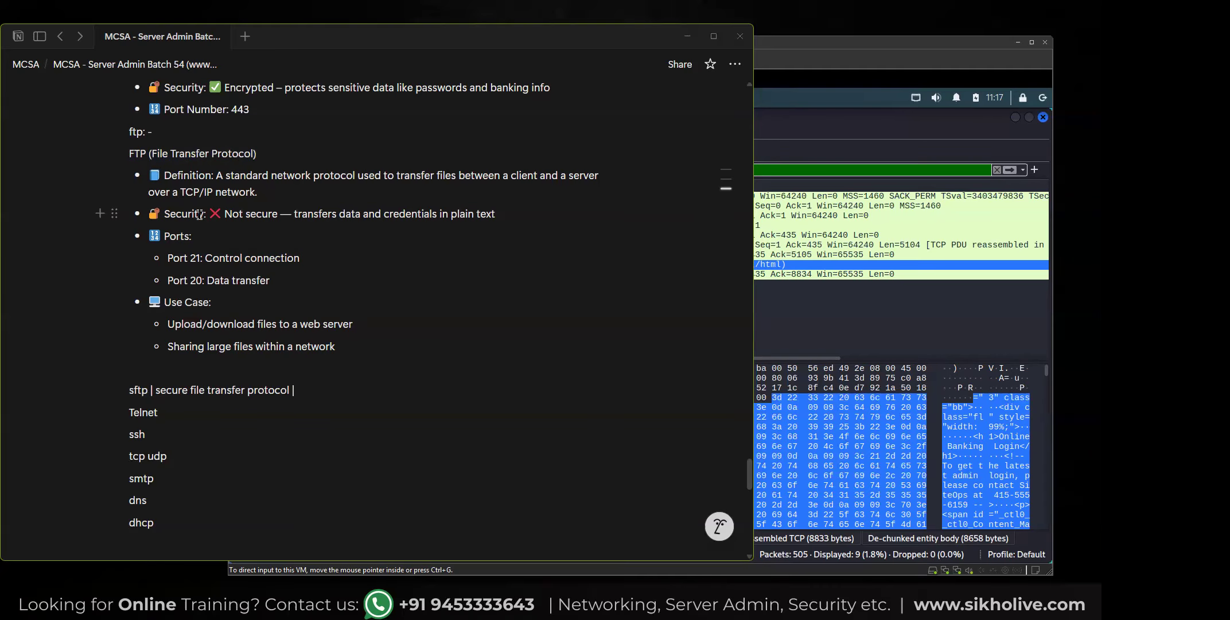
click(155, 390)
Switch to the Kali virtual machine and quit Wireshark without saving the captured packets.
click(815, 329)
click(1043, 117)
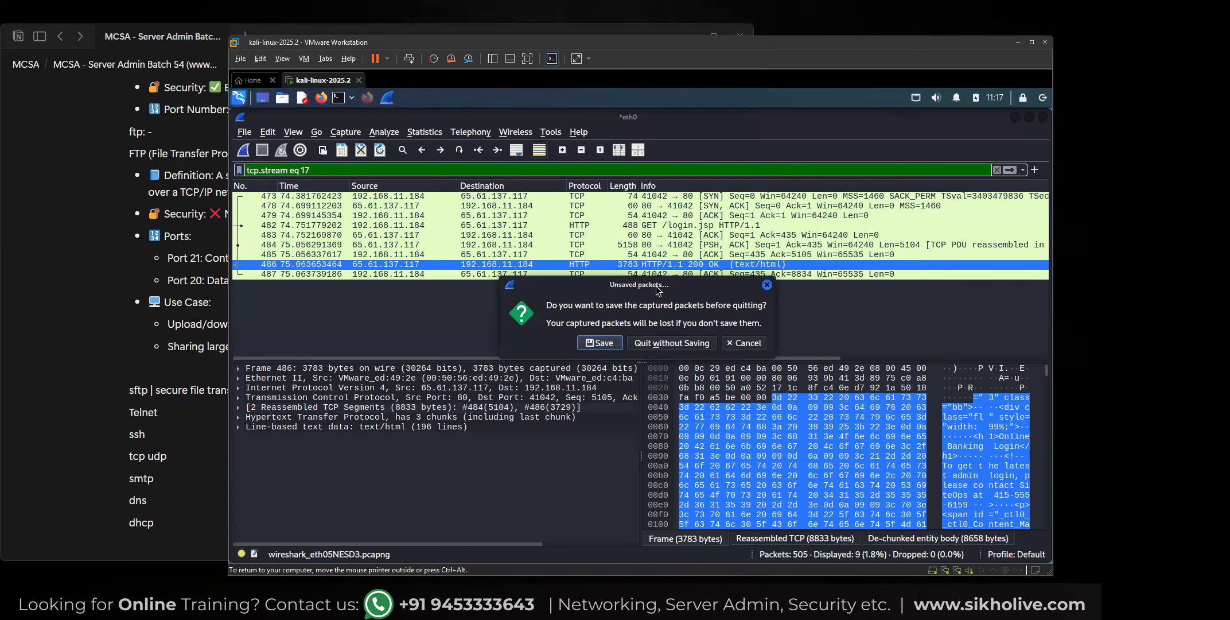
click(665, 348)
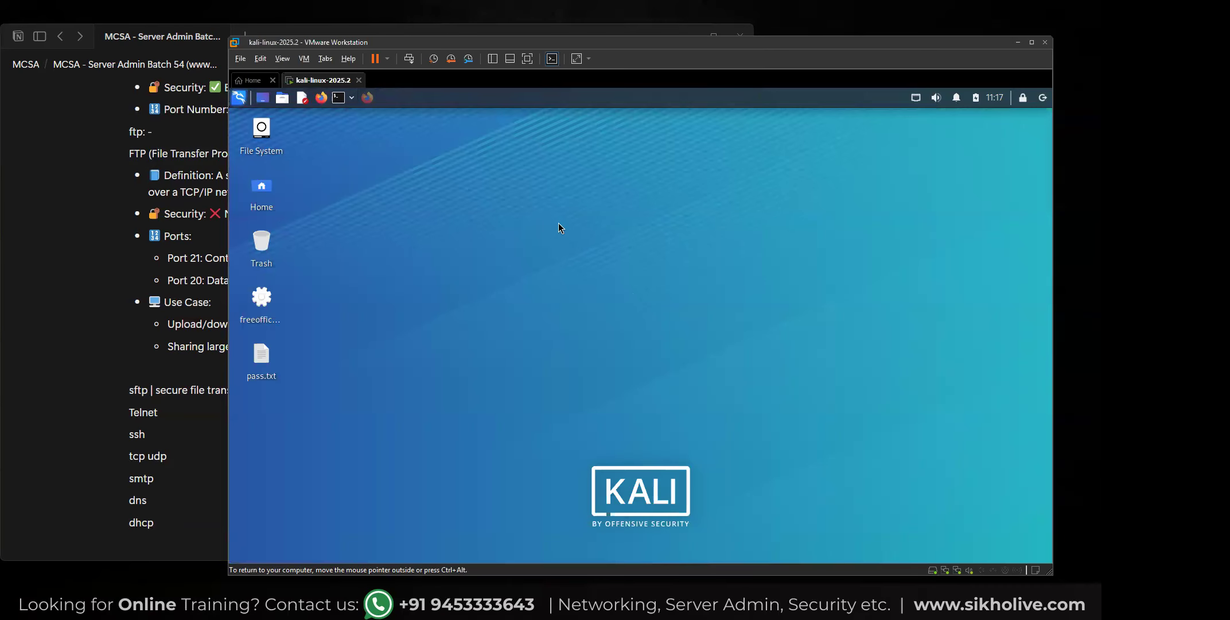
Open a terminal in Kali and enlarge its text by three zoom levels.
click(337, 98)
key(ctrl+plus)
key(ctrl+plus)
key(ctrl+plus)
key(ctrl+plus)
key(ctrl+plus)
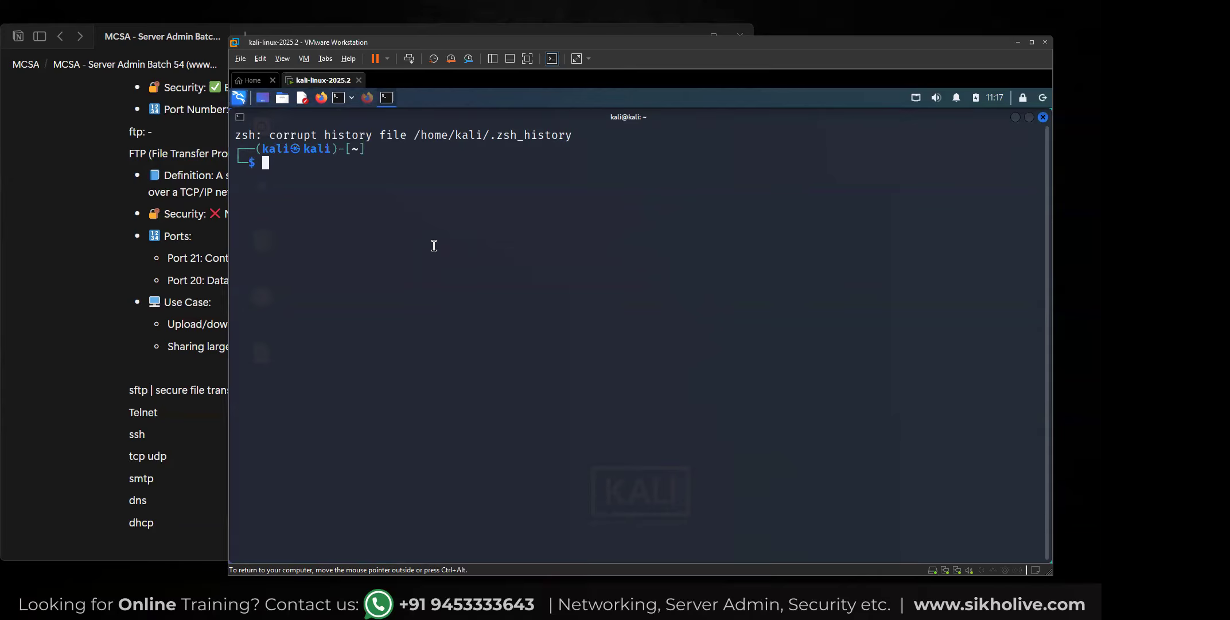
Enter the beginning of a service check, "systemctl status", at the terminal prompt.
text(systemctl sat)
key(BackSpace)
key(BackSpace)
key(BackSpace)
text(status)
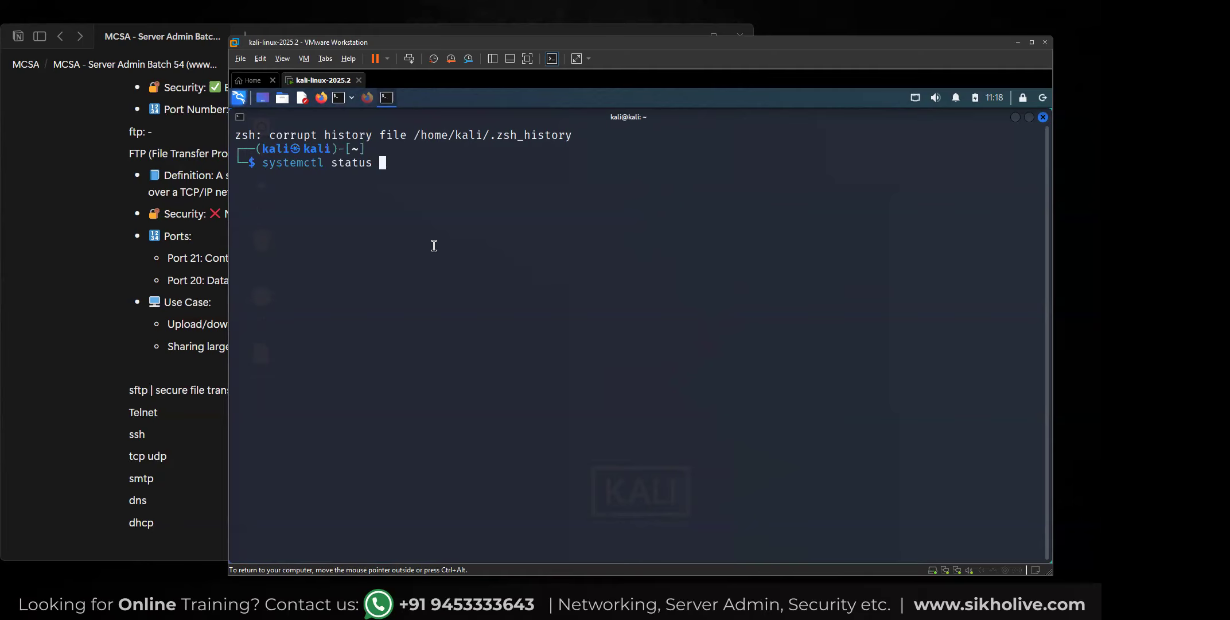
text(ft)
key(BackSpace)
key(BackSpace)
text(sft)
key(Tab)
text(\\\)
key(BackSpace)
key(BackSpace)
key(BackSpace)
key(BackSpace)
key(BackSpace)
key(BackSpace)
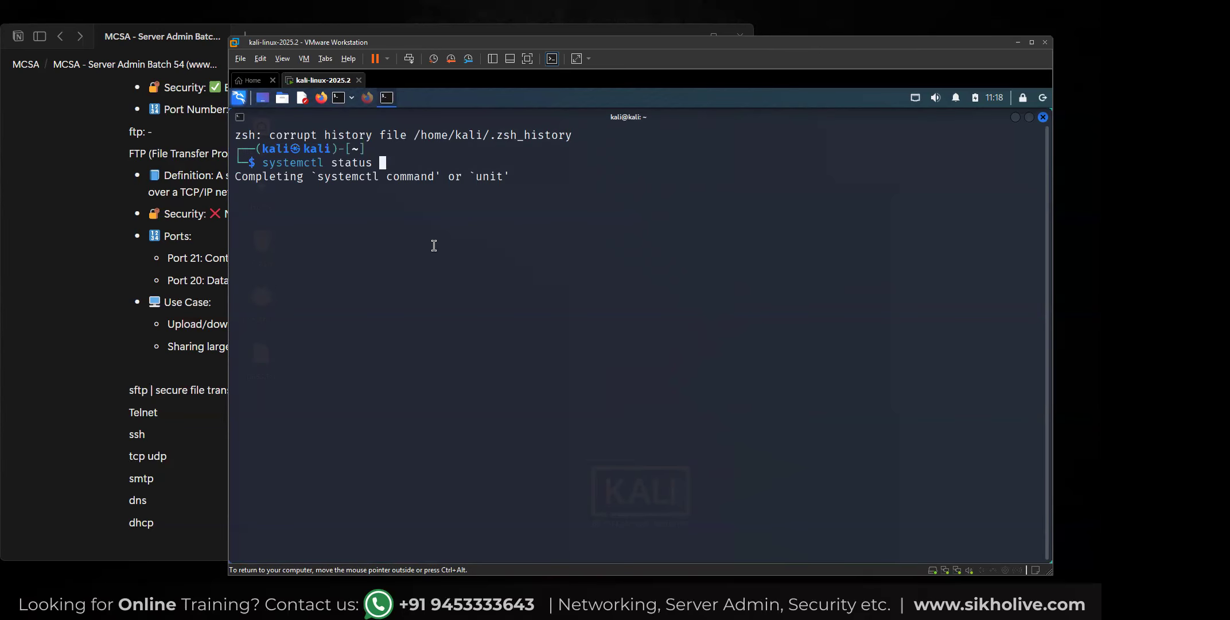
Complete the command as "systemctl status vsftpd", run it to check the FTP service, and minimize the terminal.
text(vsftpd)
key(Return)
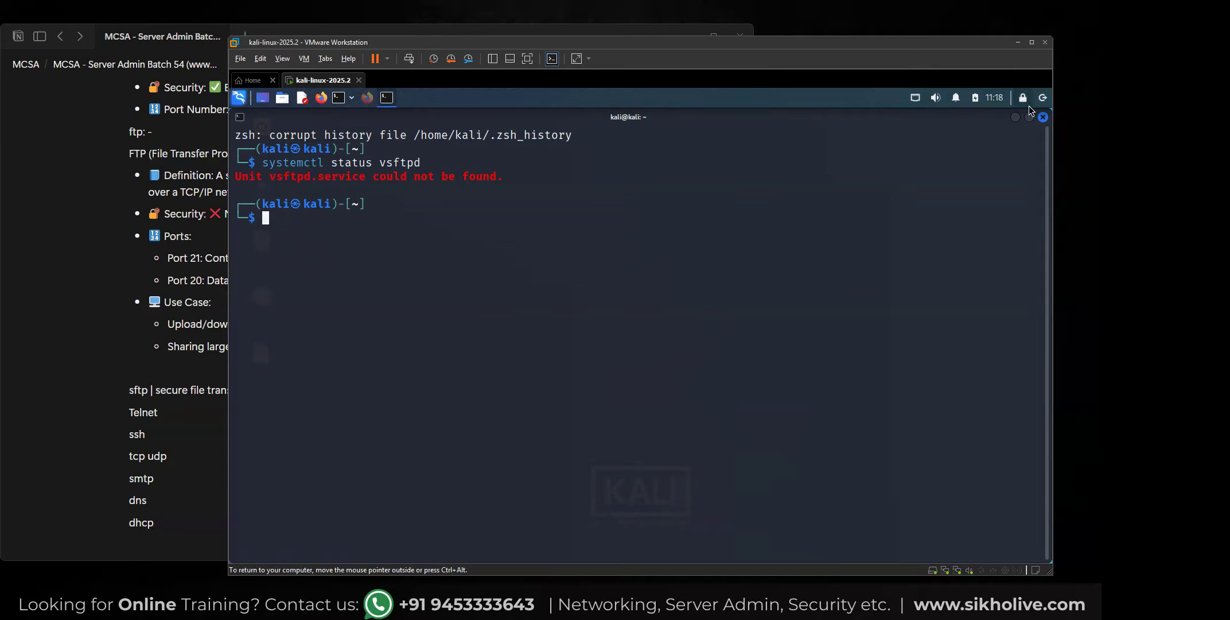
click(1016, 120)
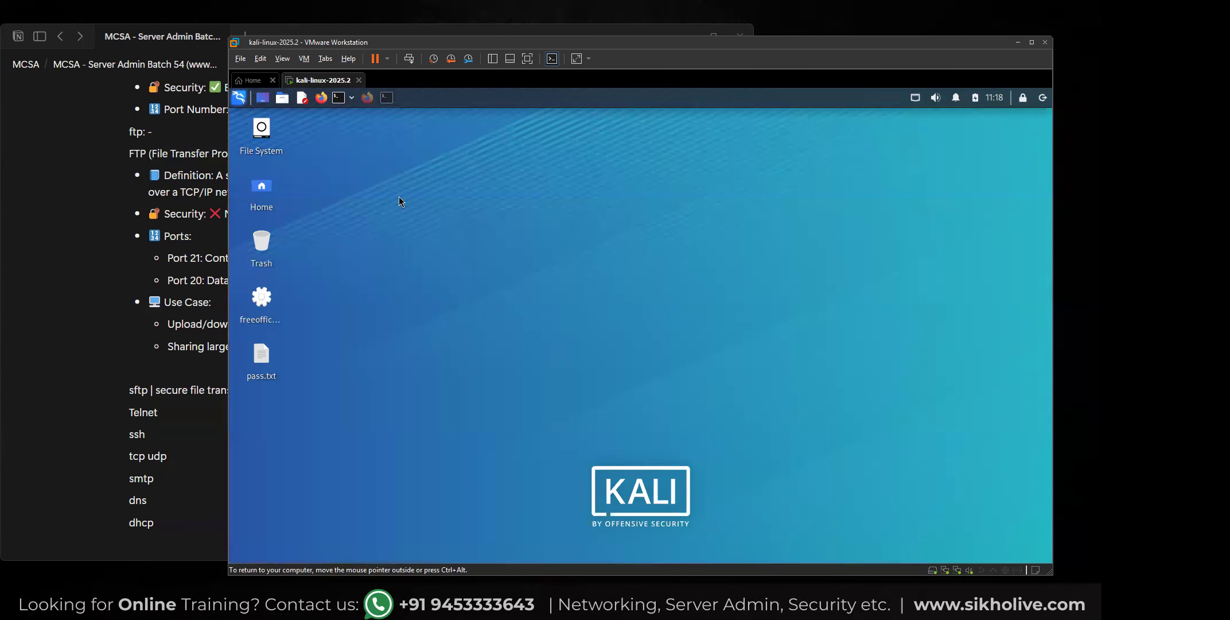
Switch to the Notion notes and paste the SFTP bullets on full encryption and port 22 below the sftp line.
click(155, 388)
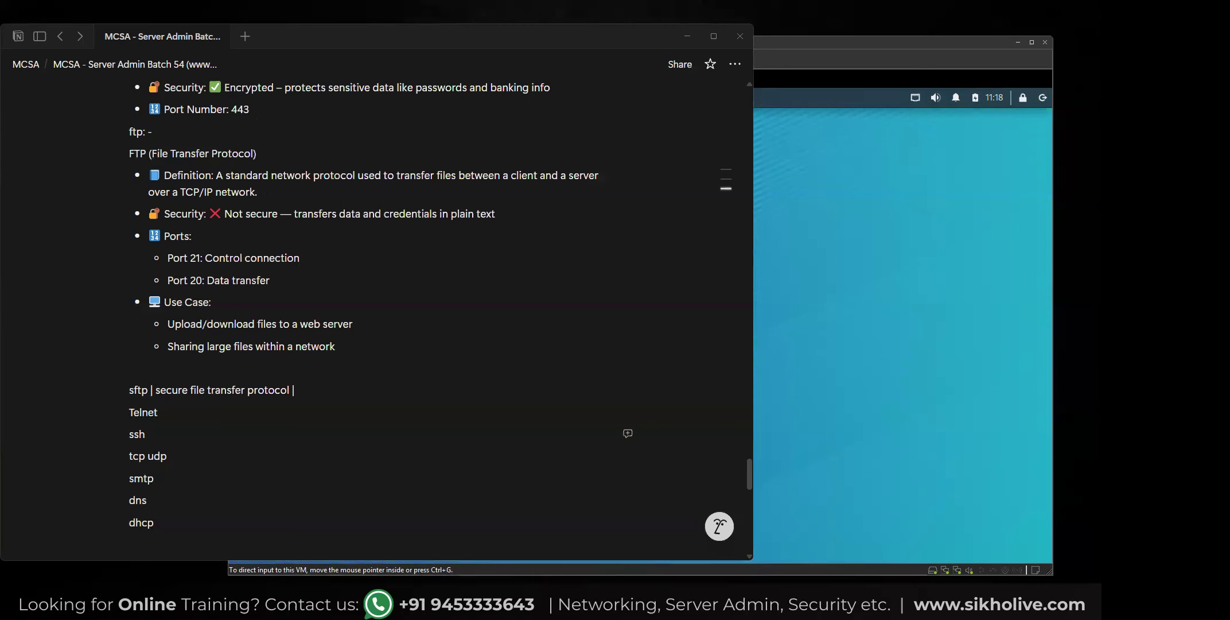
click(309, 388)
text(🔐 Security: ✅ Fully encrypted — data and credentials are secured 🔢 Port: 22 (same as SSH))
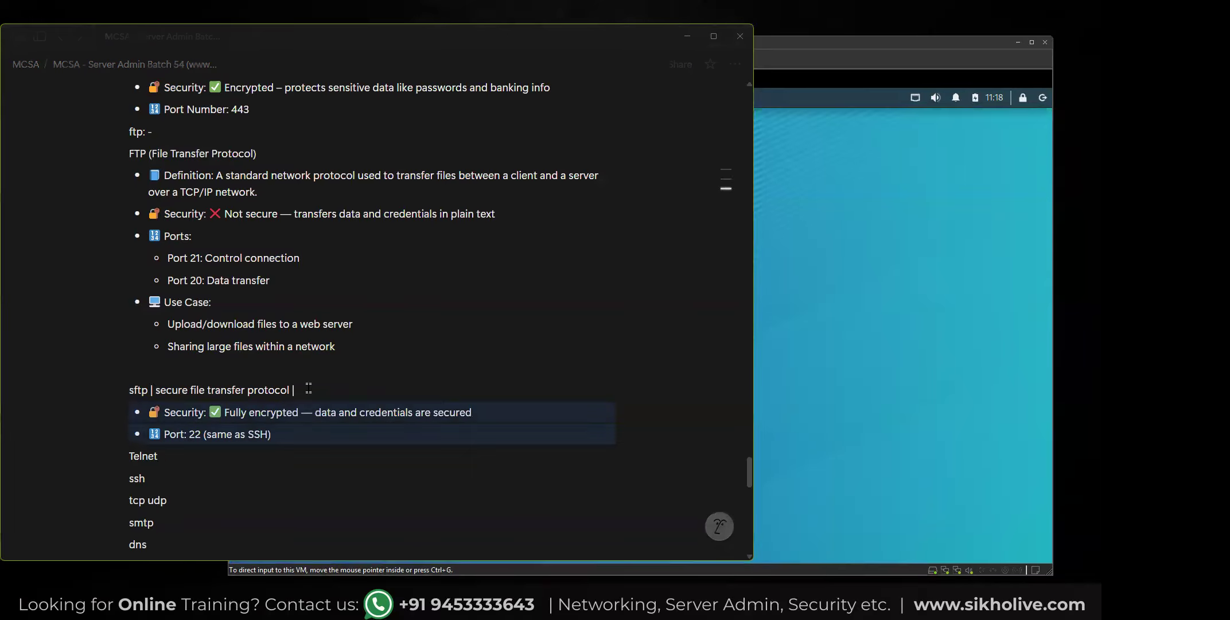
key(Return)
key(Return)
key(BackSpace)
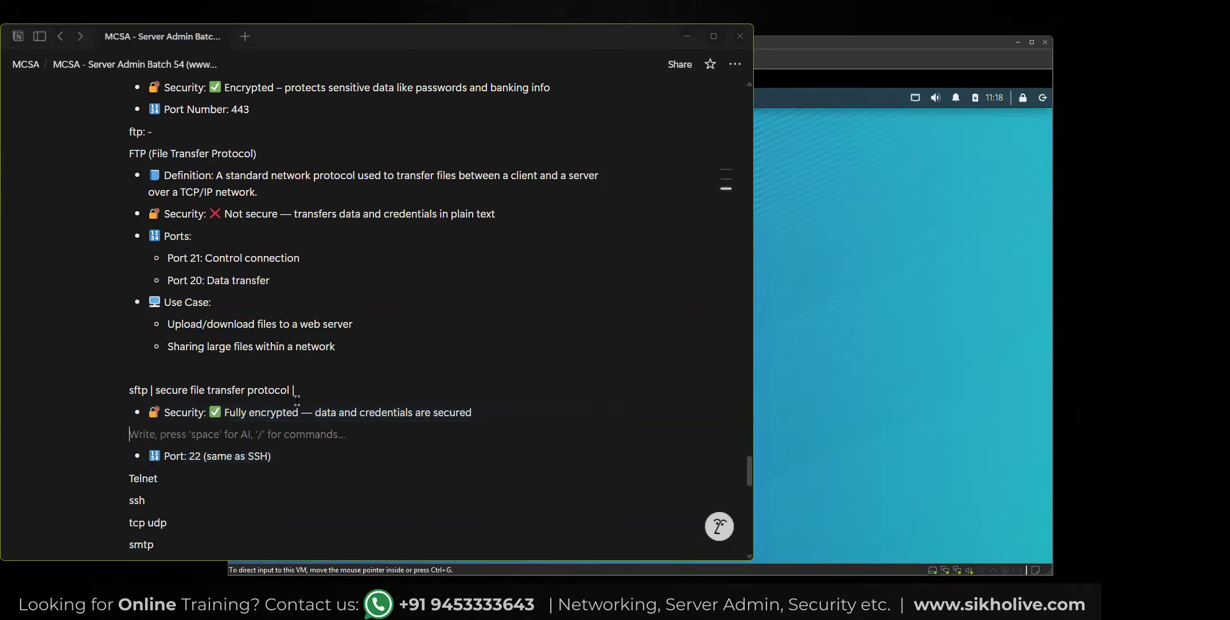
key(BackSpace)
Add an empty non-bulleted line between the "Port: 22 (same as SSH)" bullet and the Telnet entry.
click(274, 434)
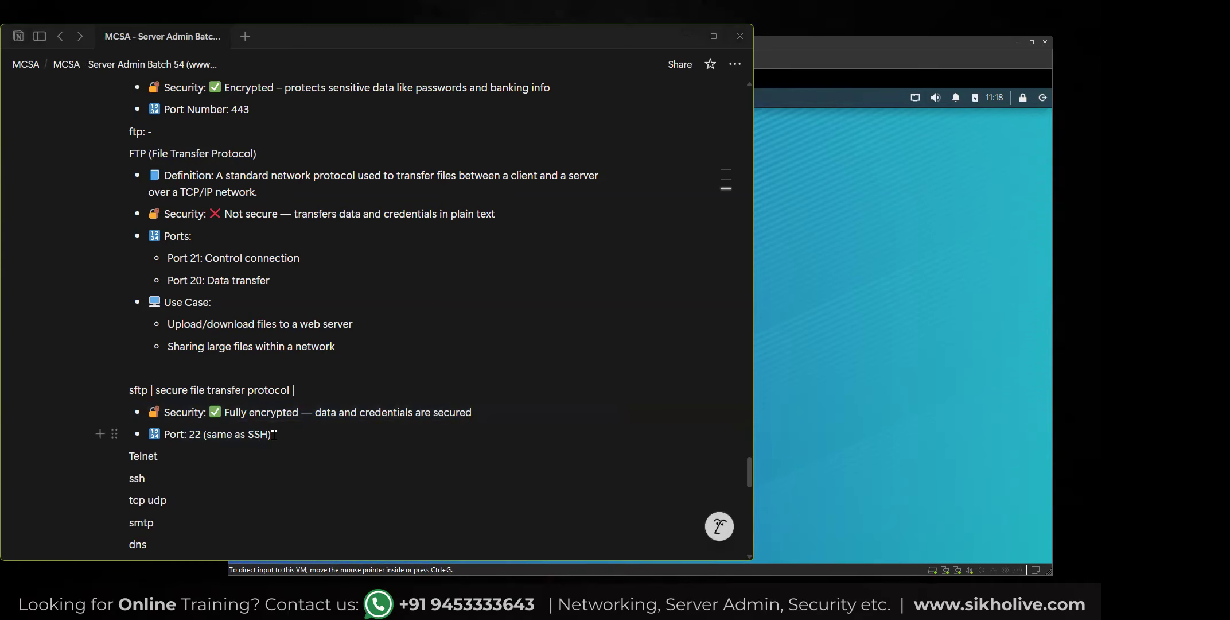
key(Return)
scroll(160, 417, down, 3)
key(Return)
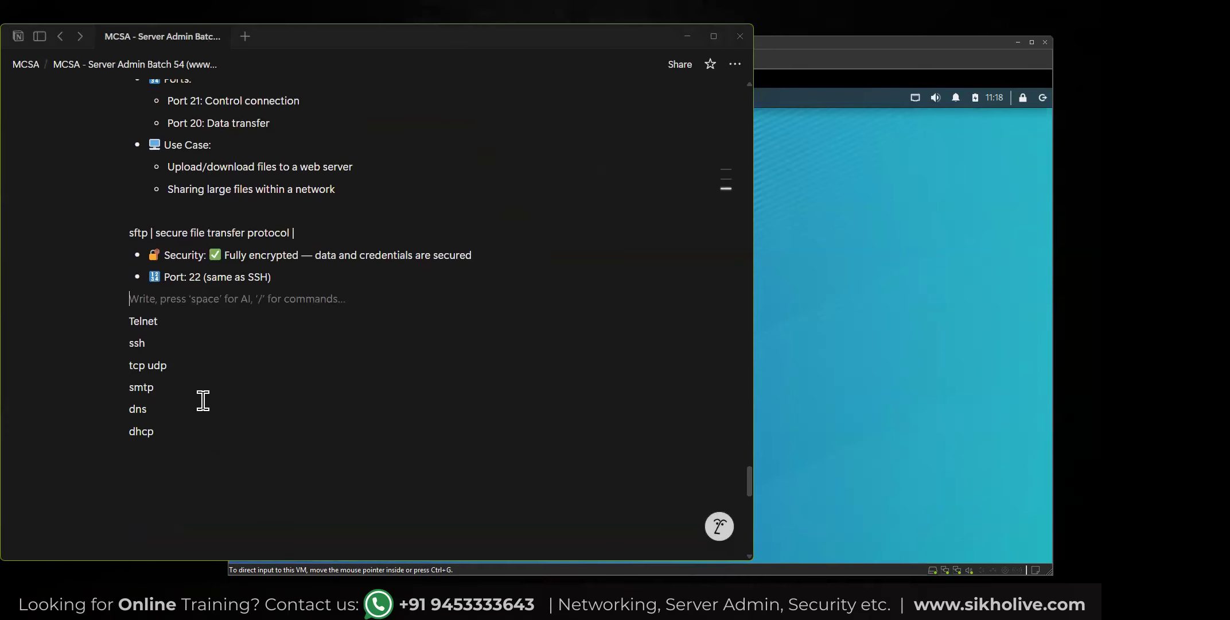
Write "Remote terminal protocol | access any remote devices using networking" on a new line below Telnet.
scroll(203, 400, down, 1)
click(163, 285)
key(Return)
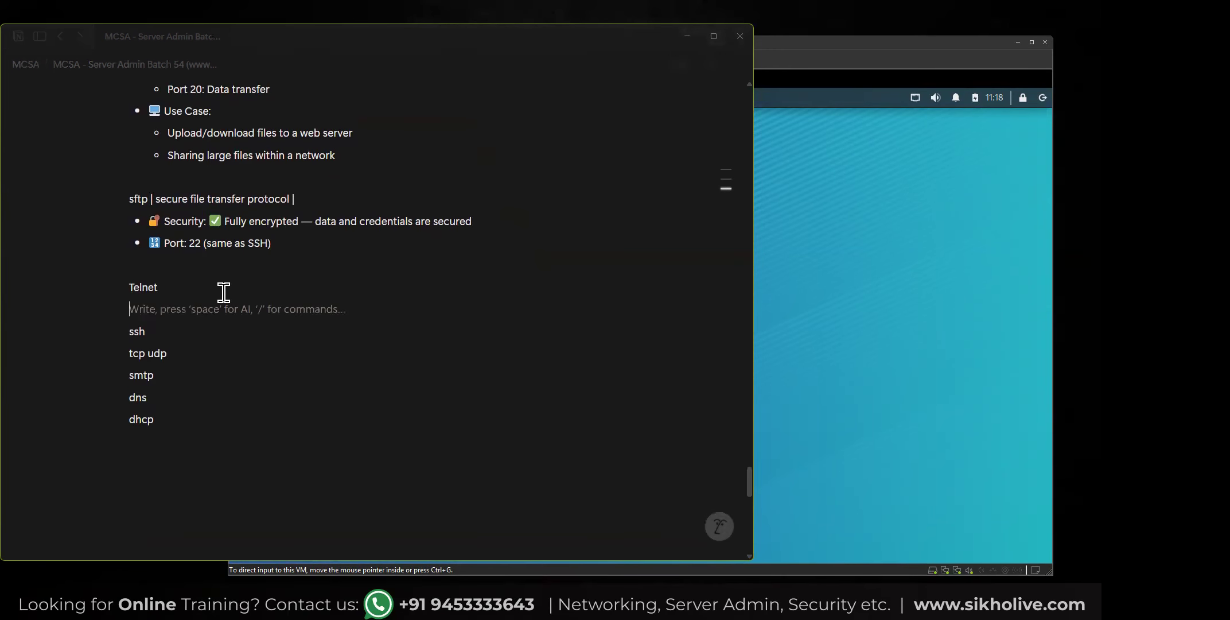
text(Remote)
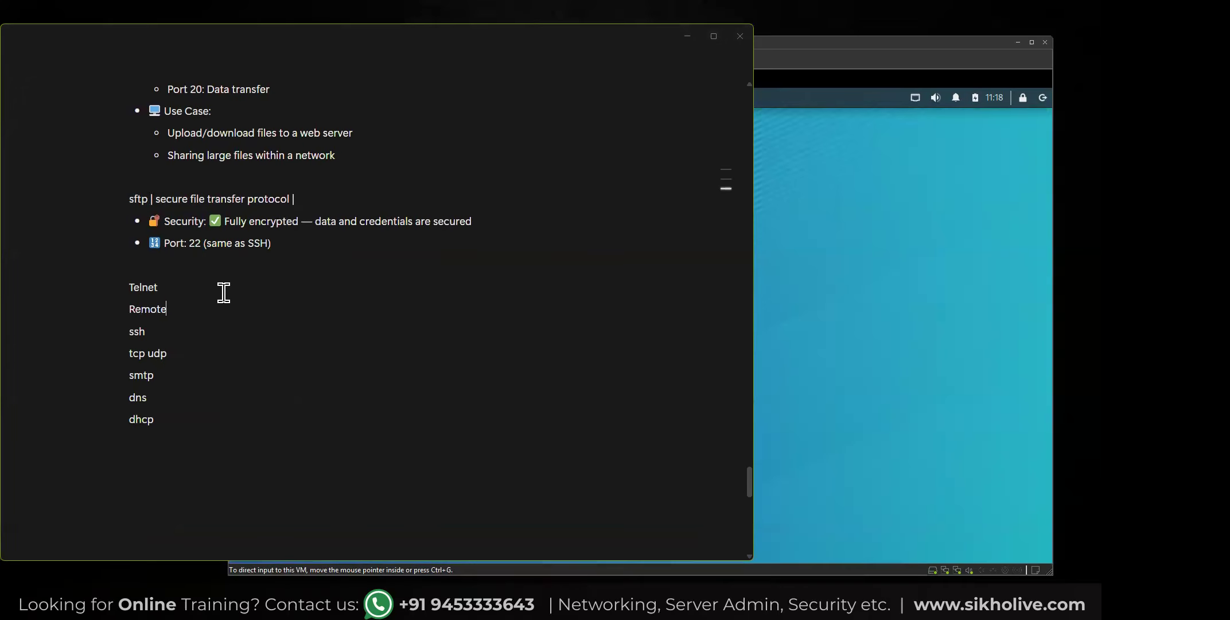
text( terminal protocol  |  access any r)
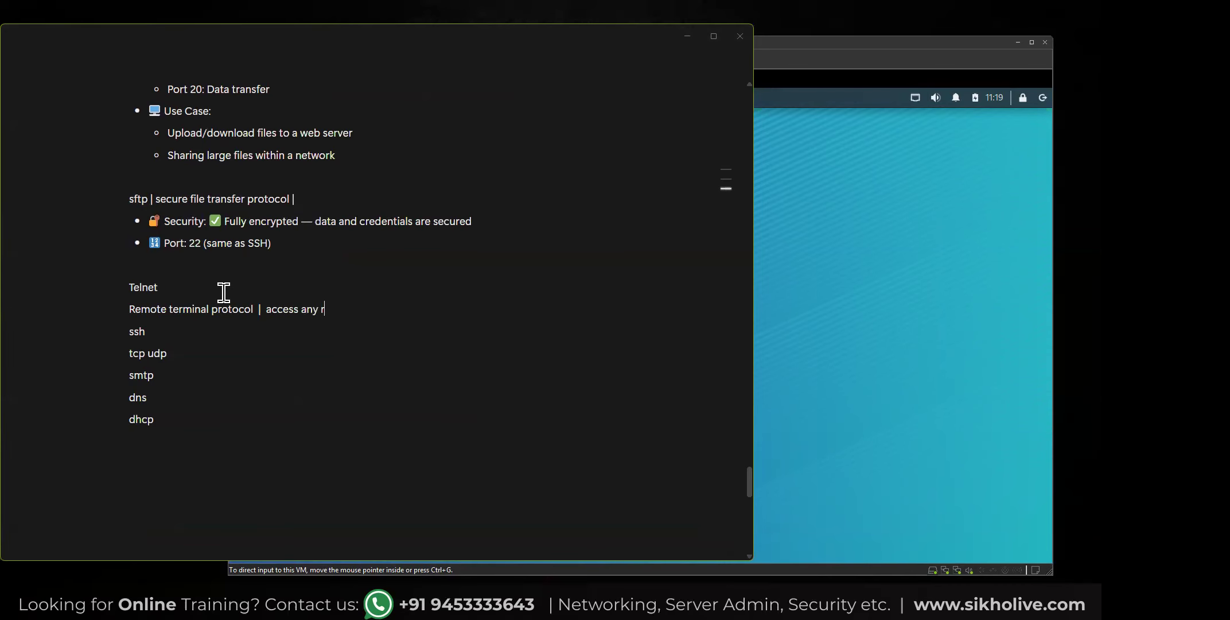
text(emote devices using )
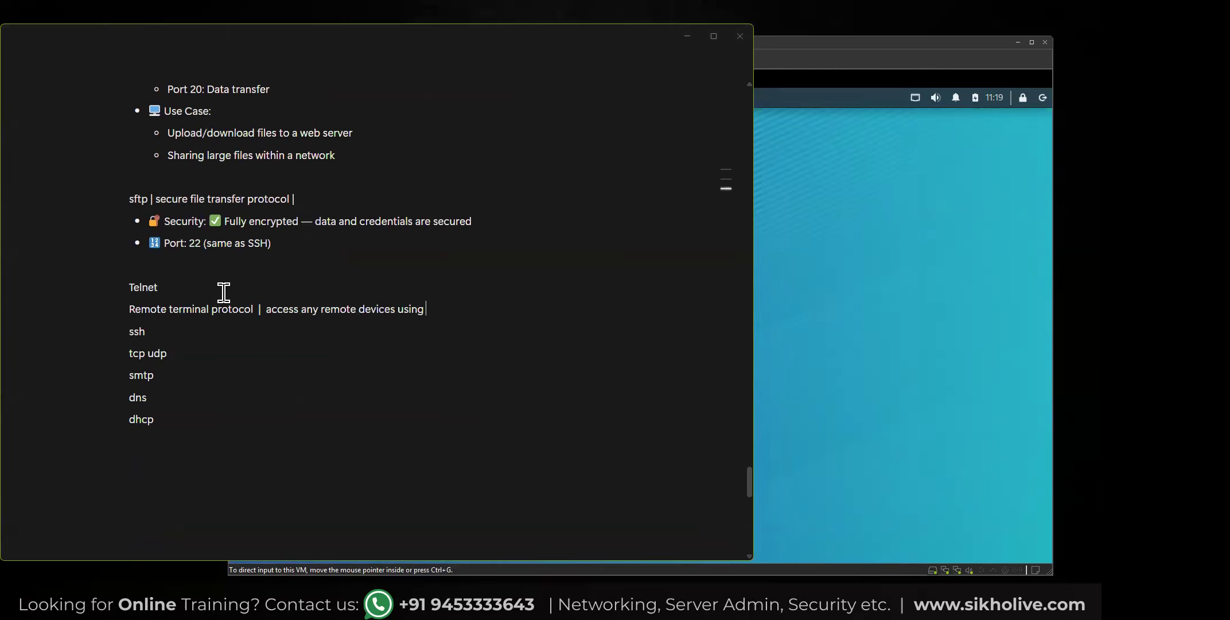
text(networking)
Add the line "but telnet is not secure | sending info in plain text" to the Telnet notes, followed by an empty line.
key(Return)
text(but teln)
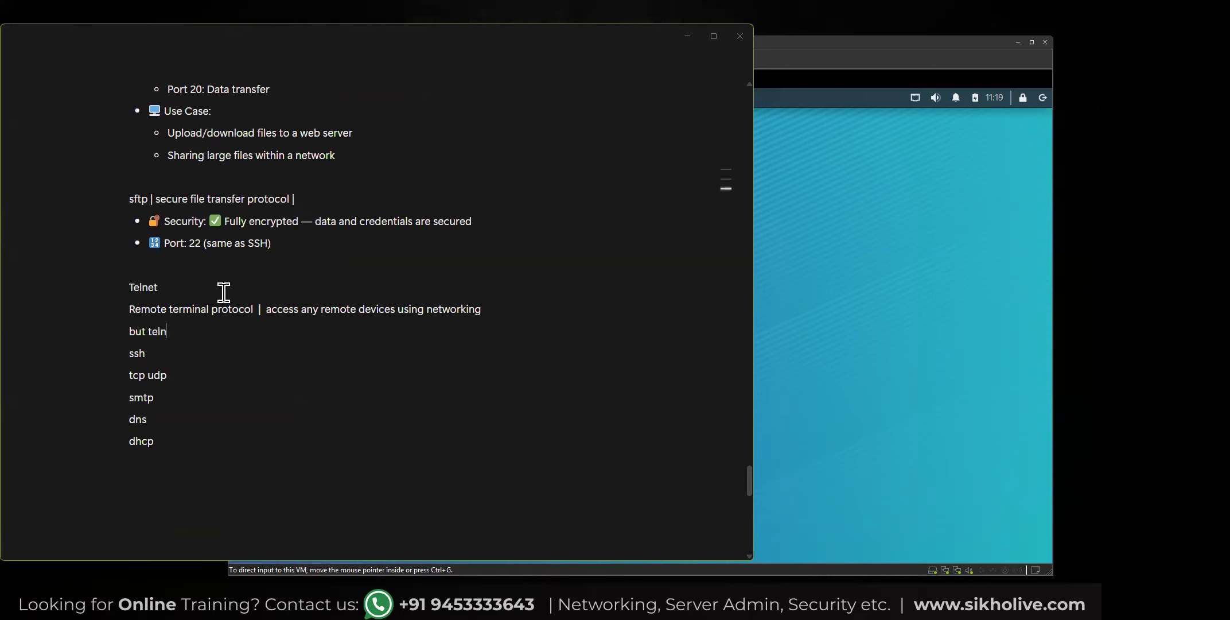
text(et is not secure |  sending info)
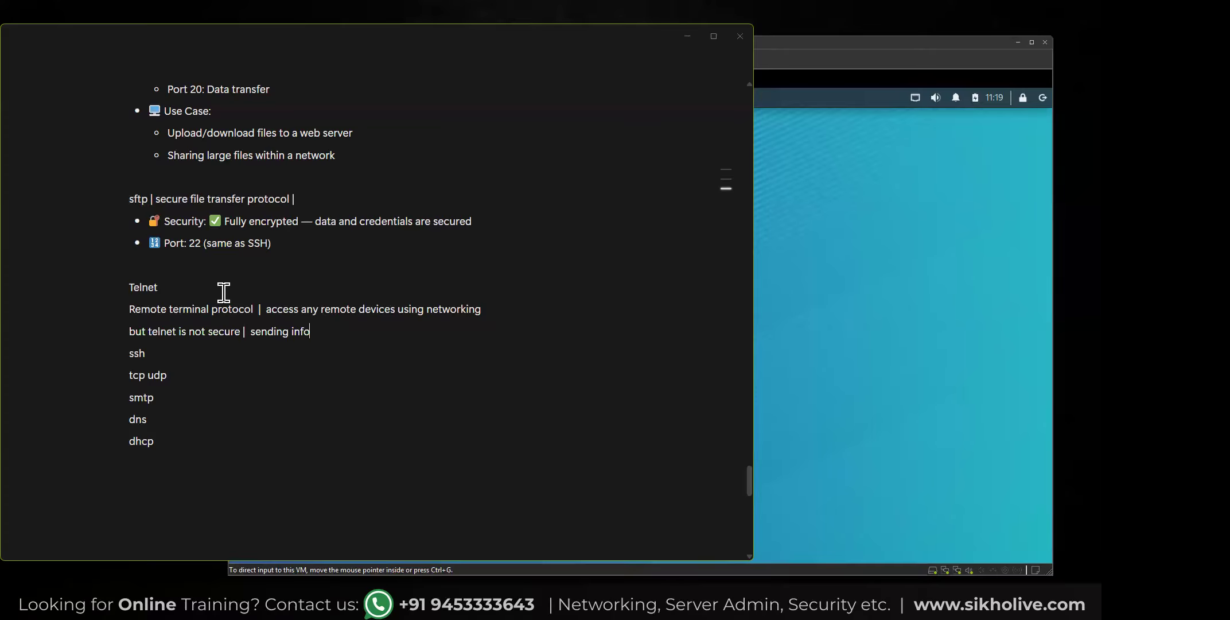
text( in plain text)
key(Return)
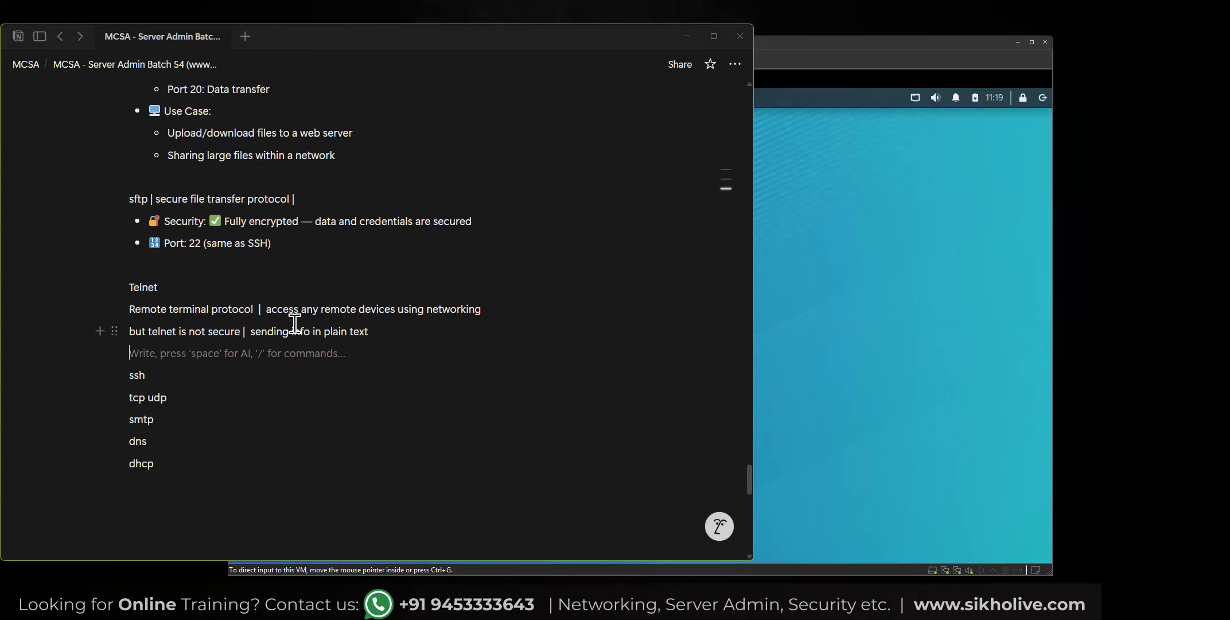
Add an empty line below the ssh entry.
click(161, 371)
key(Return)
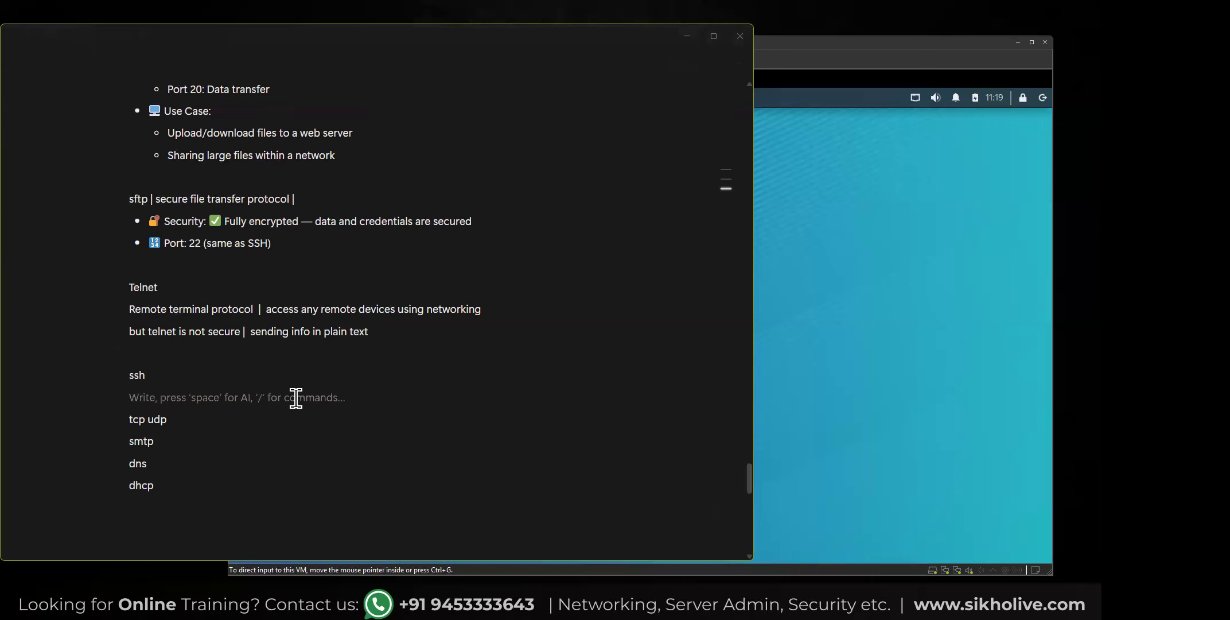